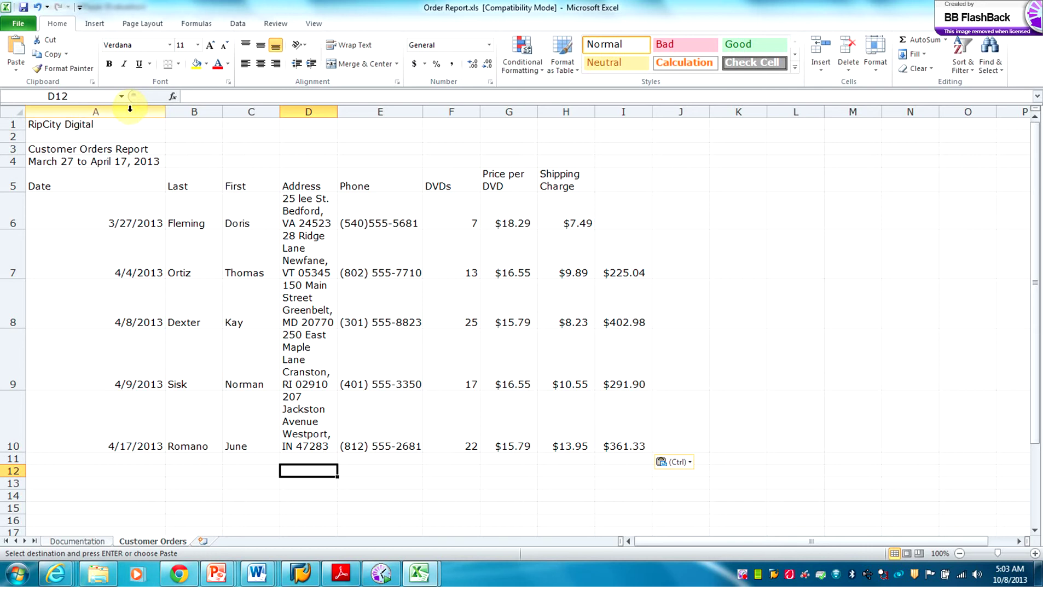
# Step: Set the width of the Date column (column A) to 10
pyautogui.click(129, 109)
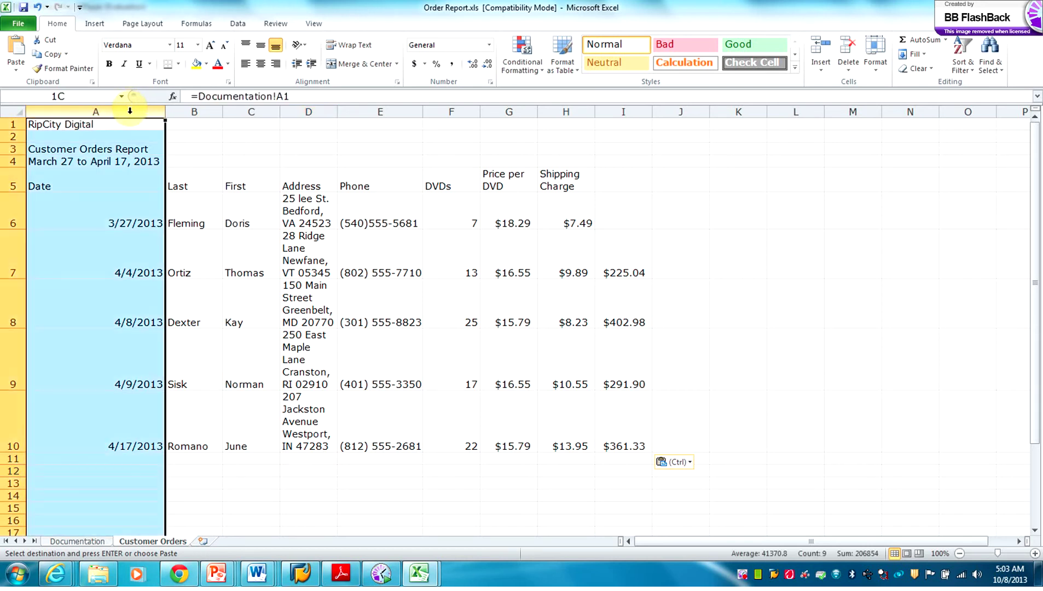
pyautogui.click(130, 111)
pyautogui.rightClick(129, 111)
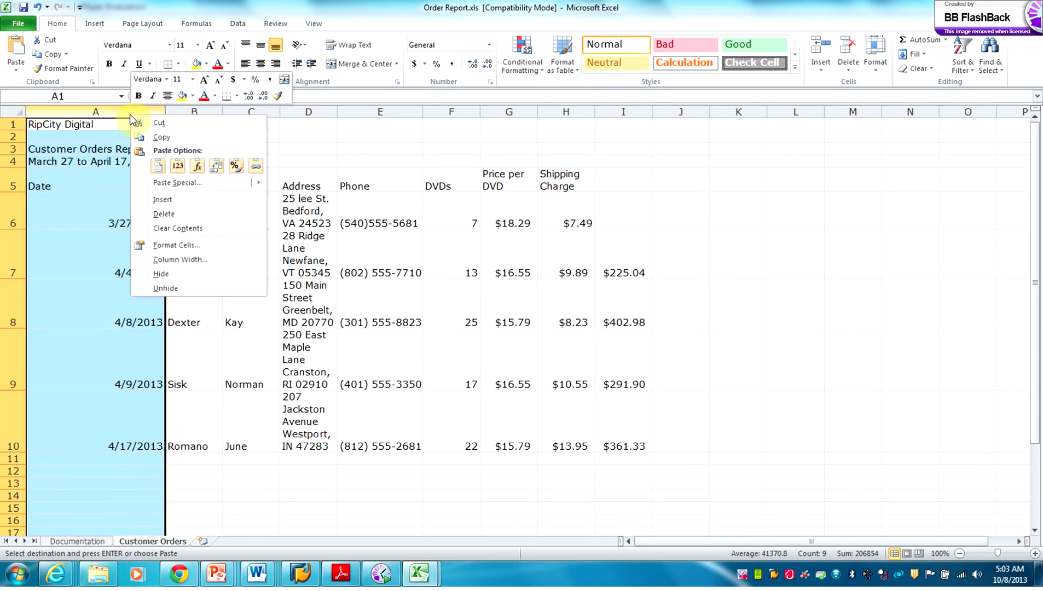
pyautogui.click(180, 259)
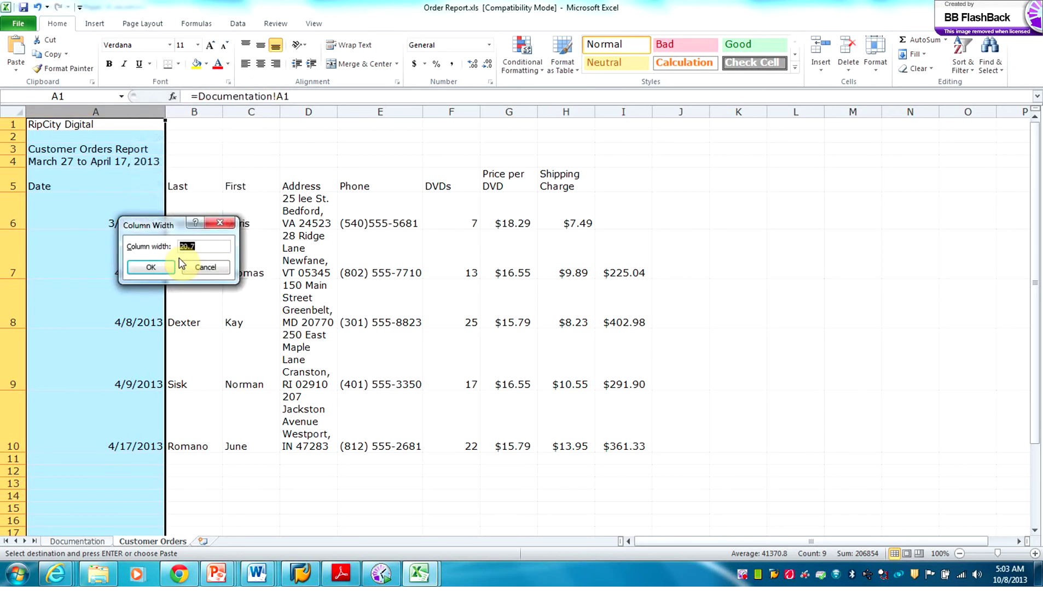
pyautogui.write('10')
pyautogui.click(162, 268)
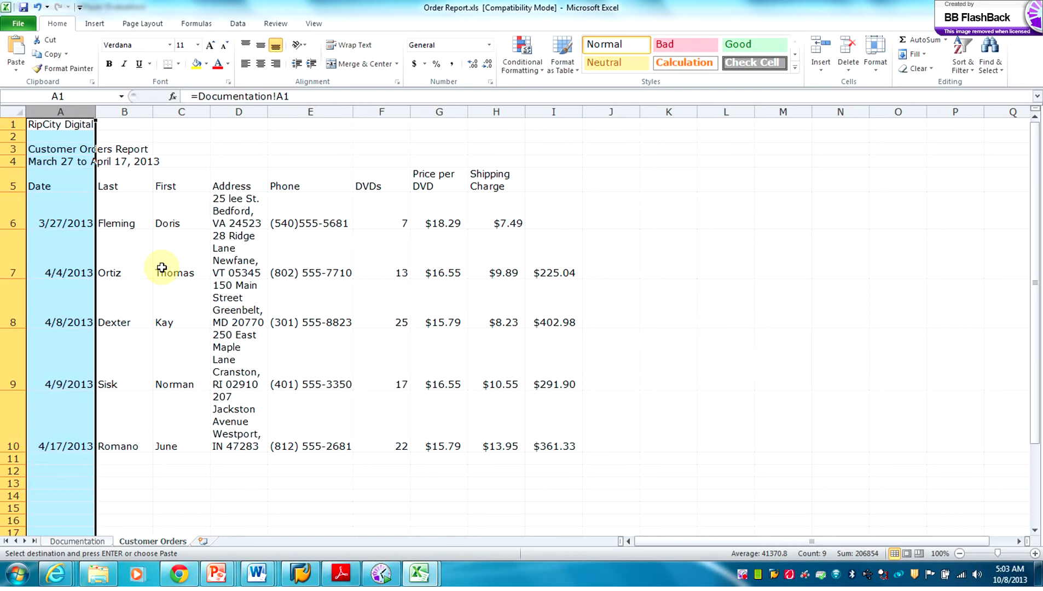
# Step: Widen the Last and First columns (B and C) together to one equal column width
pyautogui.moveTo(126, 112); pyautogui.dragTo(173, 112)
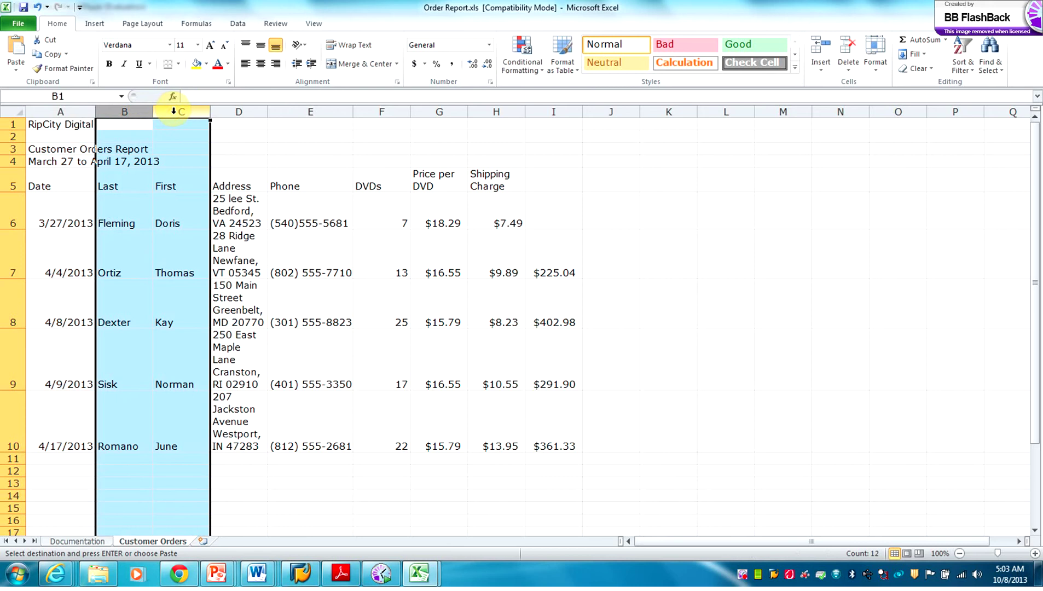
pyautogui.rightClick(174, 112)
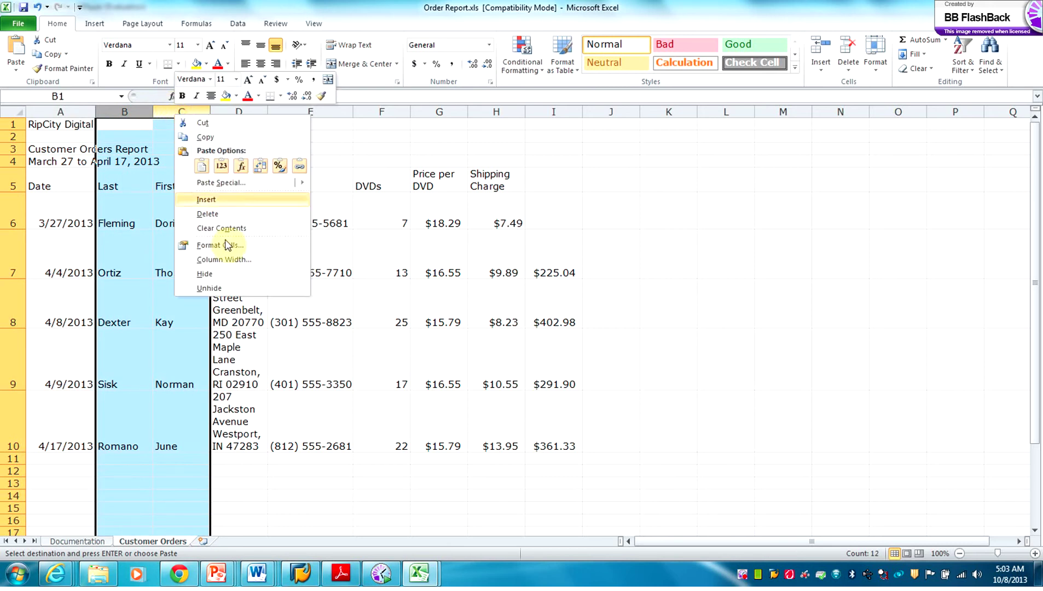
pyautogui.click(235, 259)
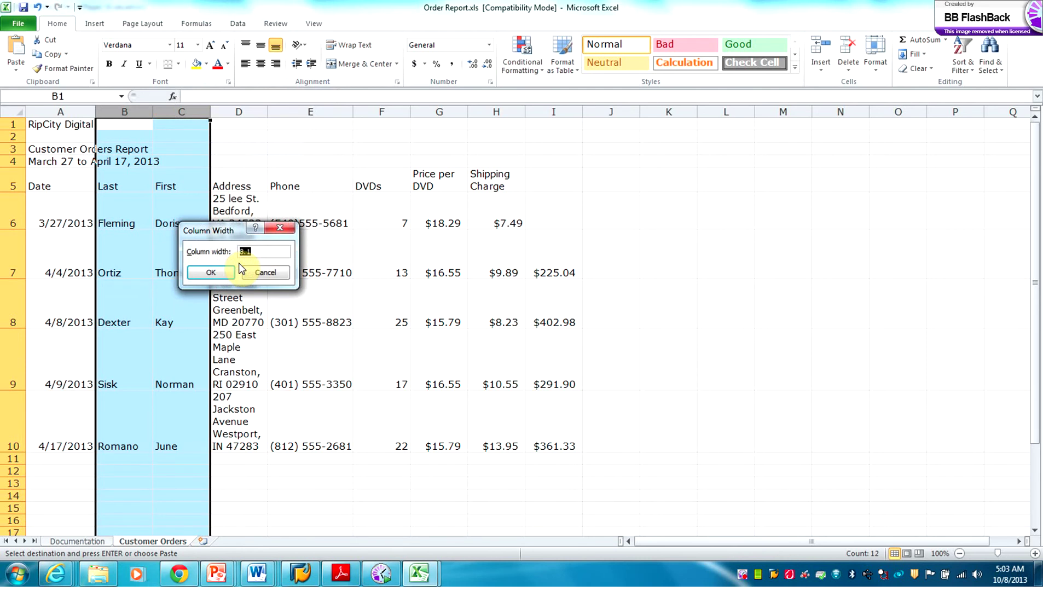
pyautogui.click(227, 270)
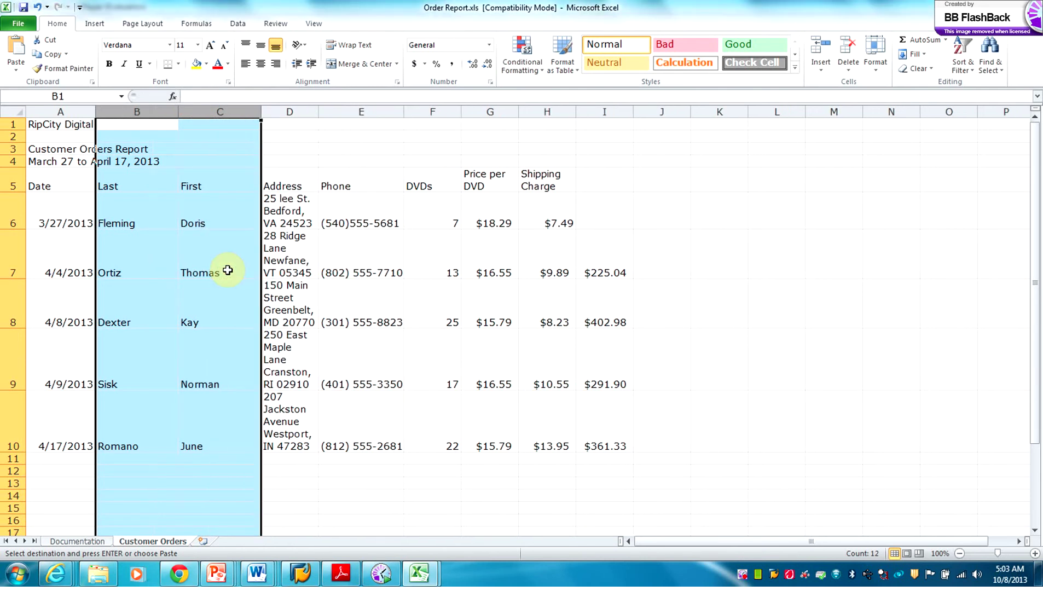
# Step: Set the width of the Address column (column D) to 20
pyautogui.click(291, 106)
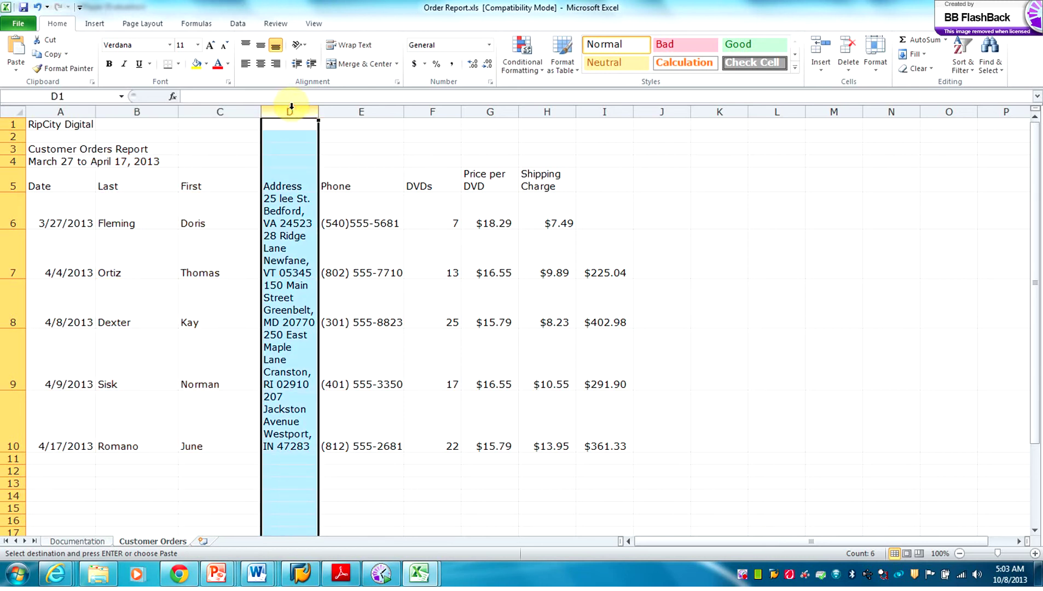
pyautogui.rightClick(291, 107)
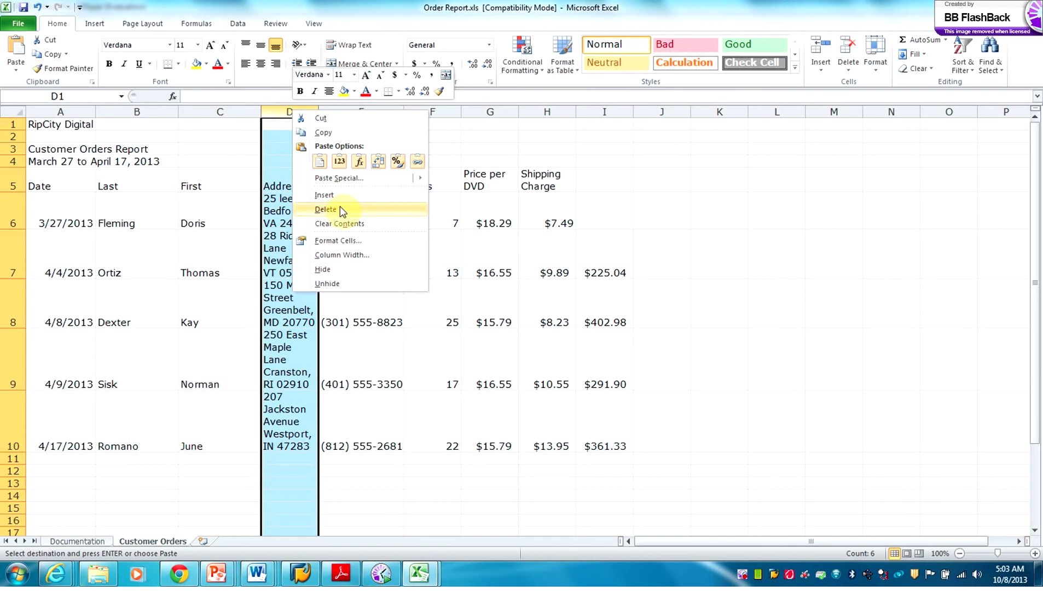
pyautogui.click(341, 255)
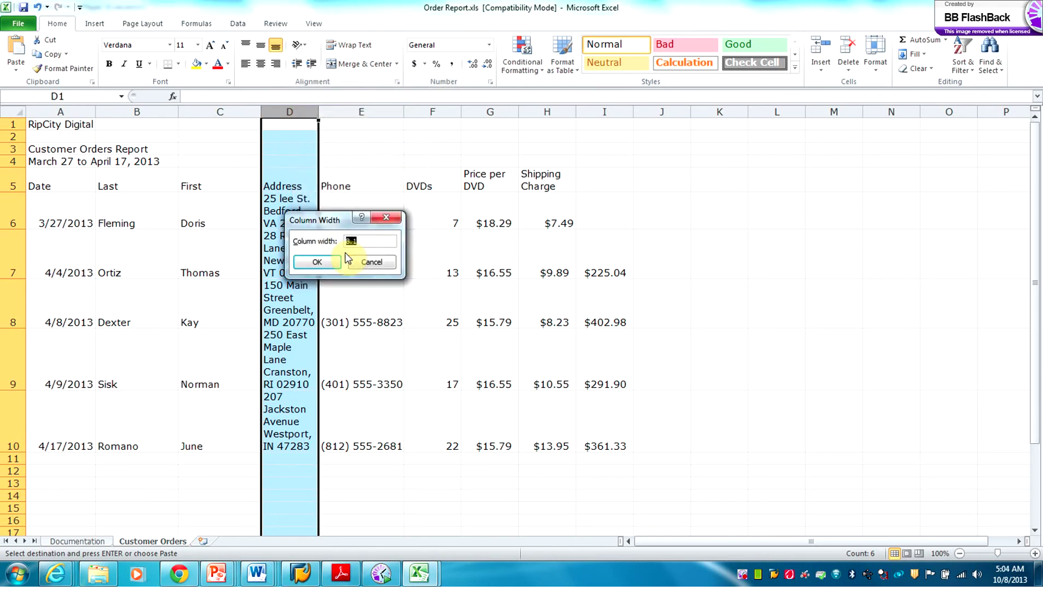
pyautogui.write('20')
pyautogui.click(320, 261)
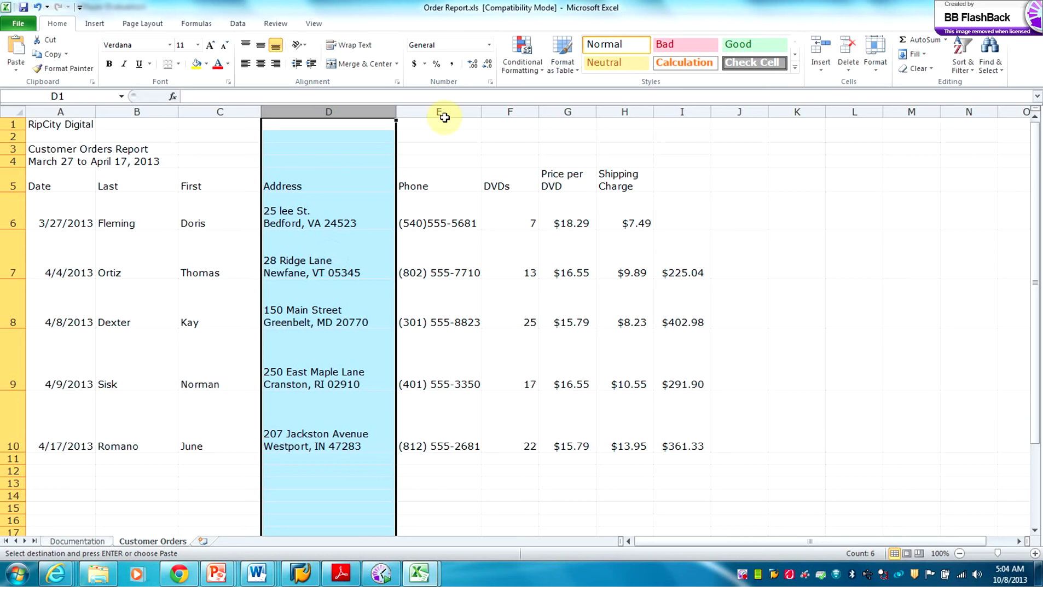
# Step: Widen columns E through H, from Phone to Shipping Charge, together to one equal column width
pyautogui.moveTo(445, 111); pyautogui.dragTo(609, 130)
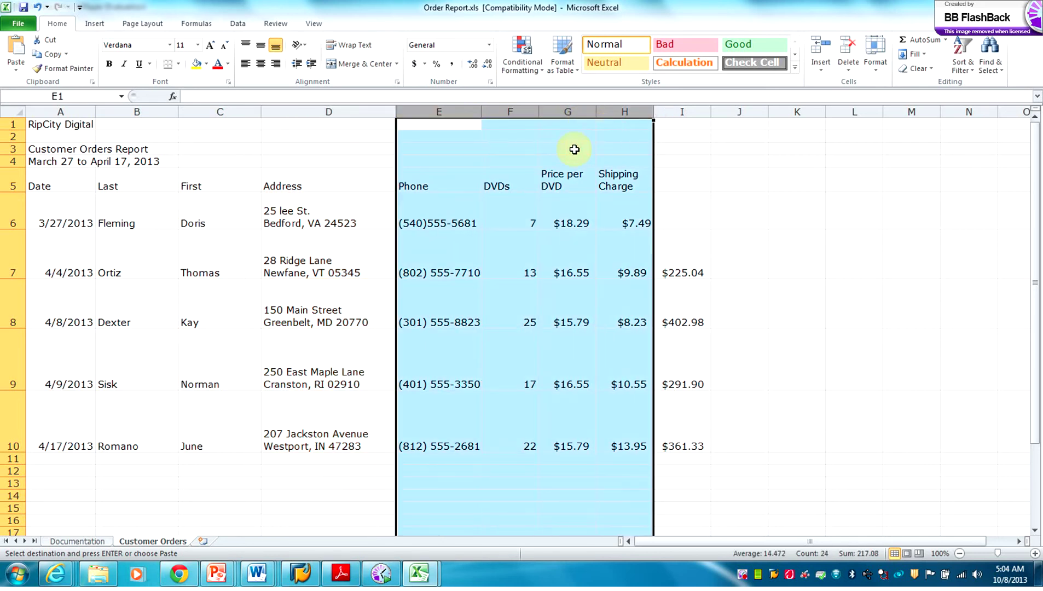
pyautogui.rightClick(529, 154)
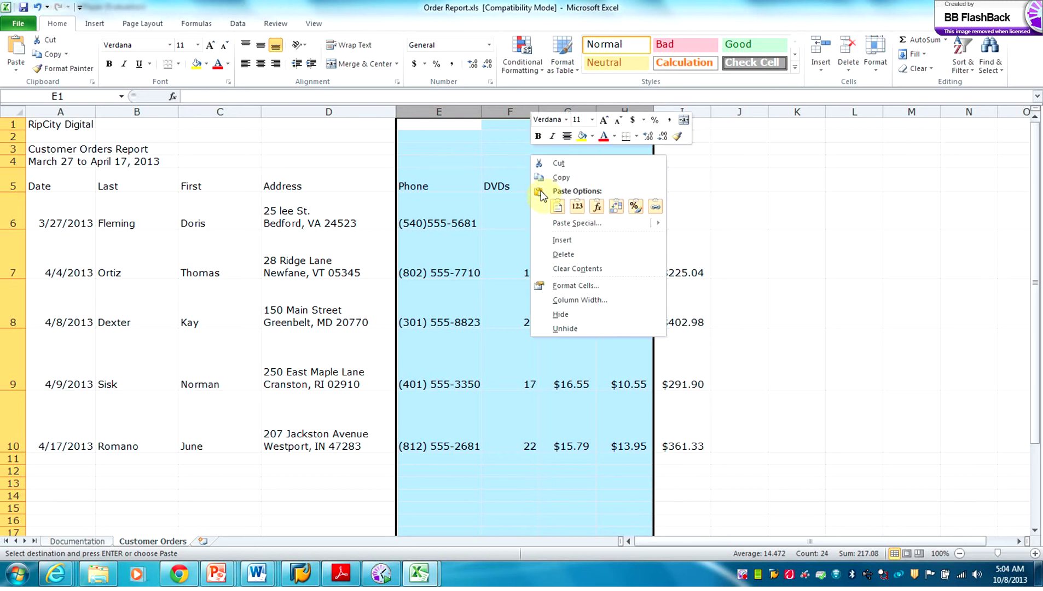
pyautogui.click(572, 299)
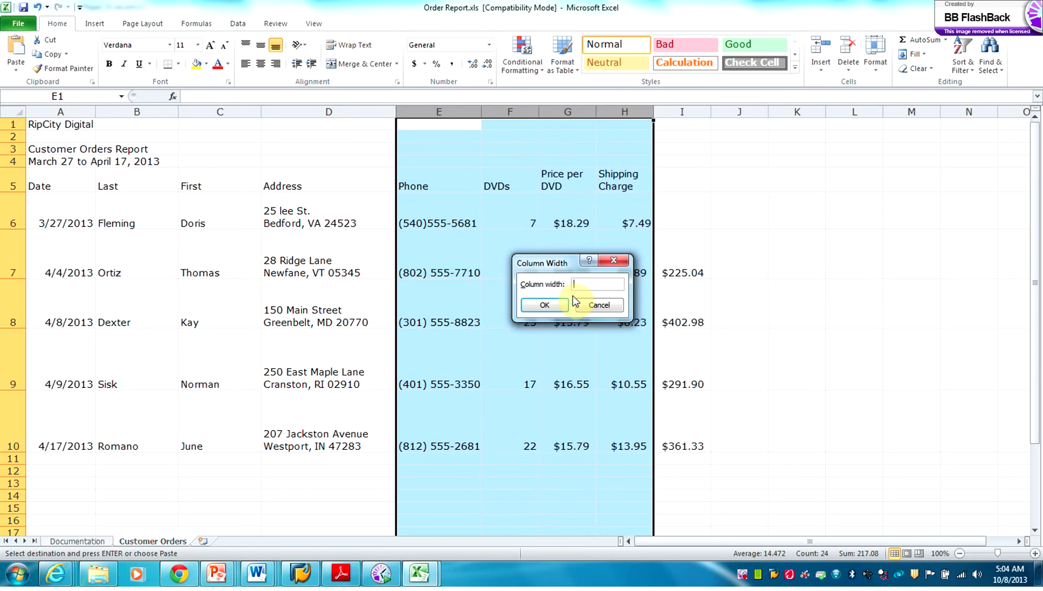
pyautogui.click(548, 303)
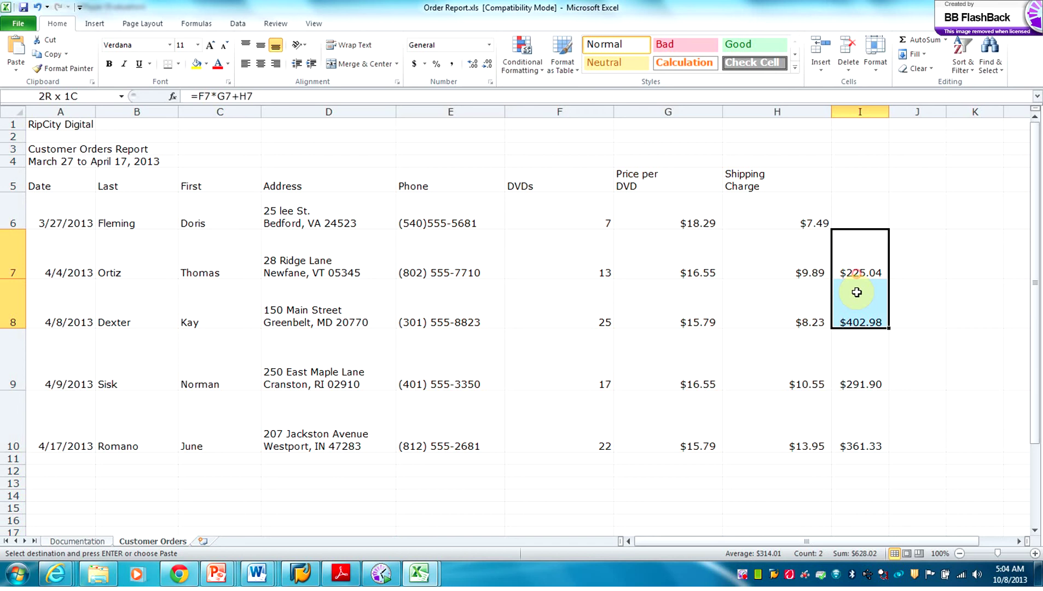
# Step: Clear the charge formulas from cells I7 through I10
pyautogui.moveTo(854, 277); pyautogui.dragTo(857, 399)
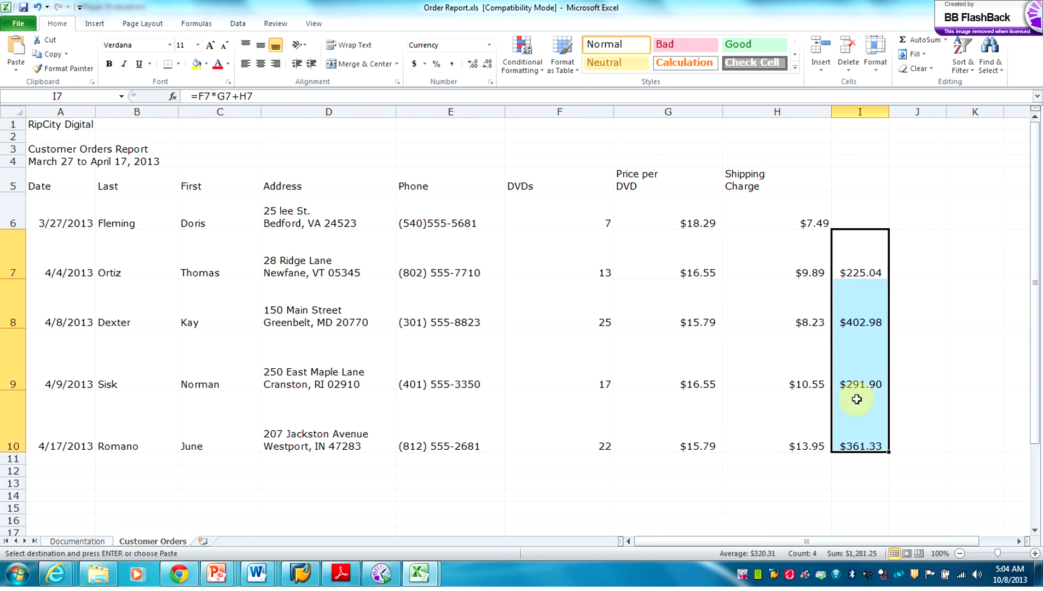
pyautogui.press('Delete')
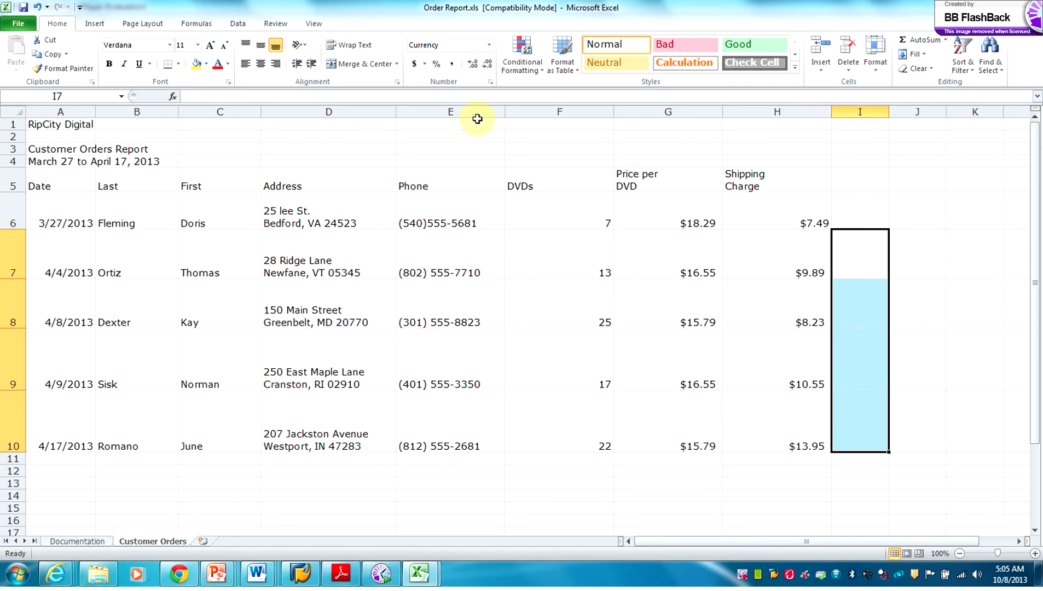
# Step: Try AutoFit on the widths of columns A through H and undo it
pyautogui.moveTo(63, 109); pyautogui.dragTo(761, 173)
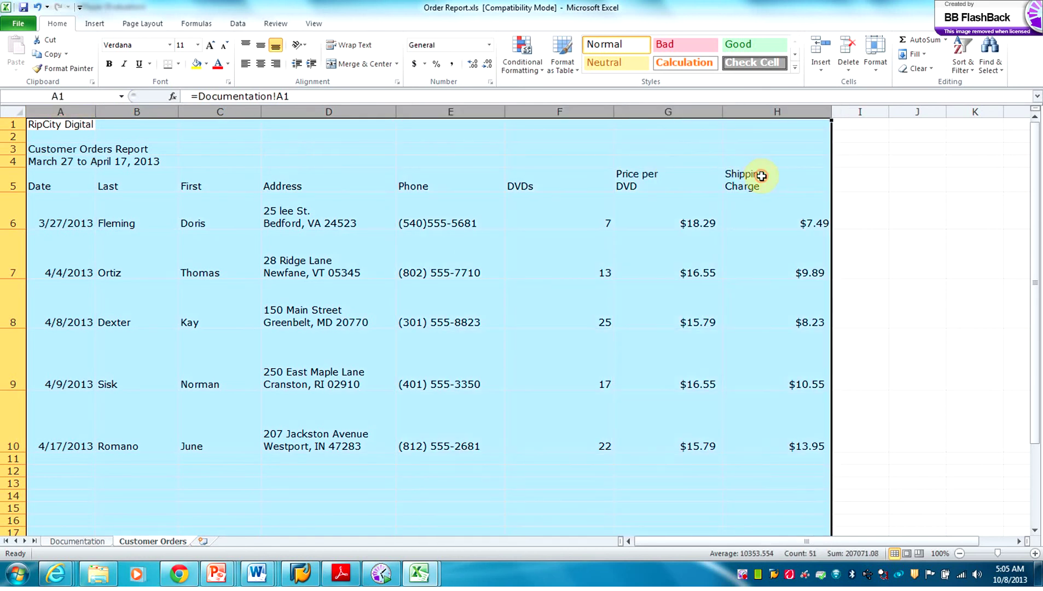
pyautogui.doubleClick(831, 107)
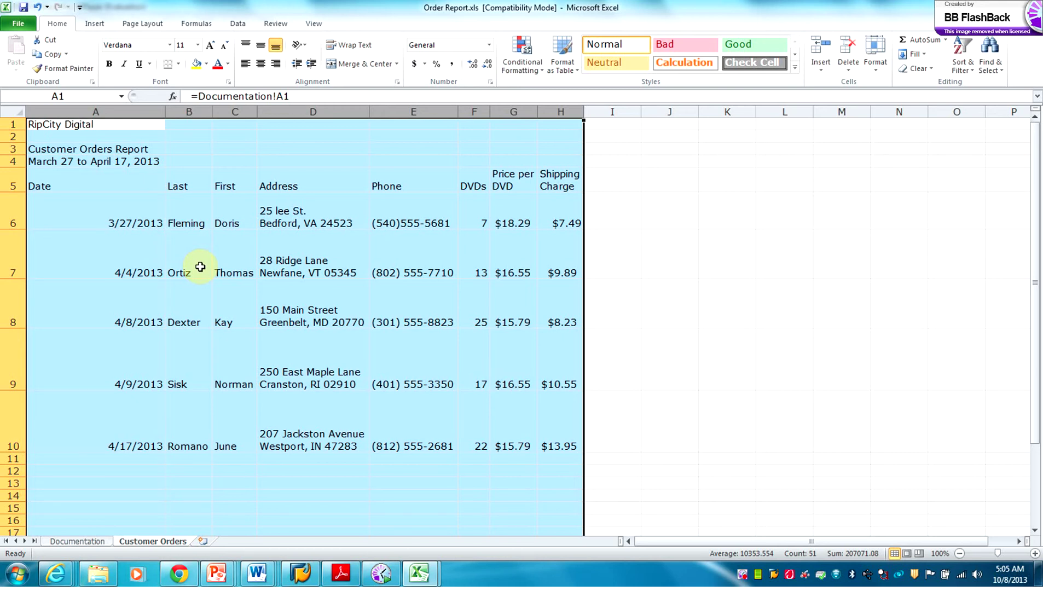
pyautogui.click(38, 7)
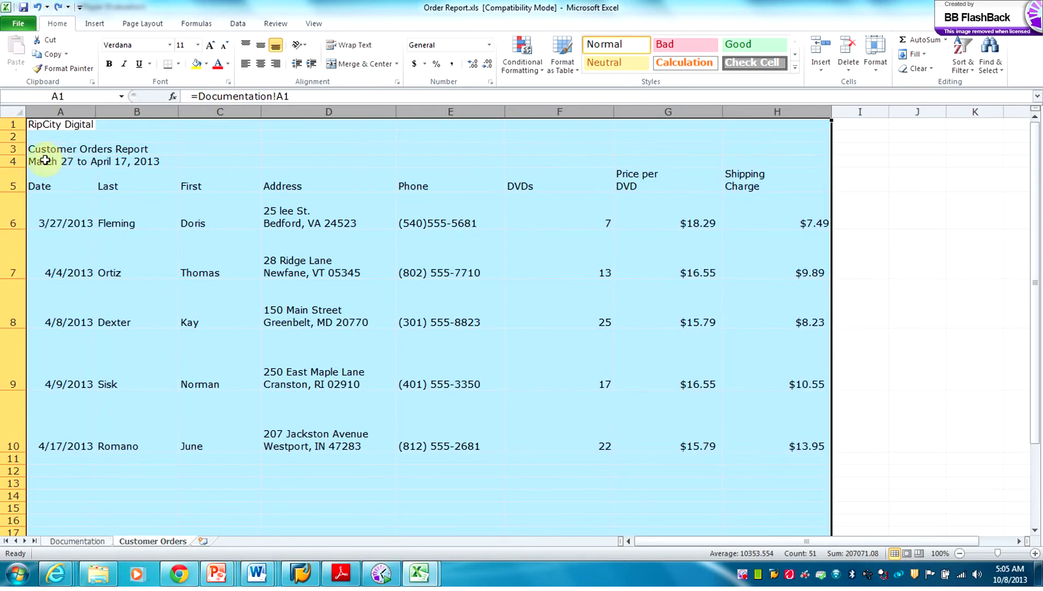
# Step: AutoFit the heights of rows 1 through 10 to their contents
pyautogui.moveTo(14, 124); pyautogui.dragTo(38, 419)
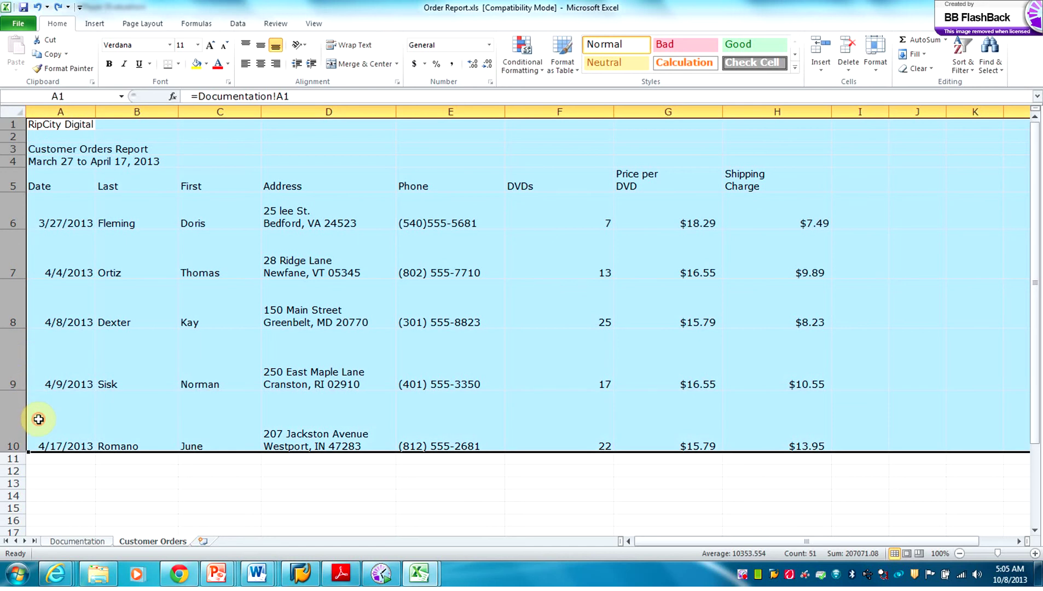
pyautogui.doubleClick(18, 452)
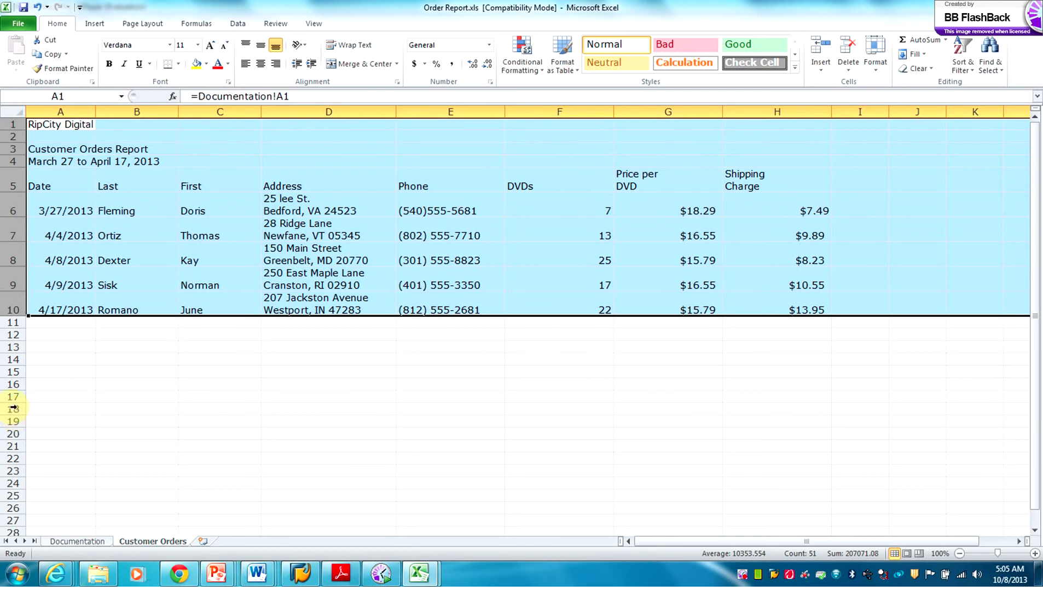
# Step: Enter the heading "Total Charge" in cell I5, with a line break between the two words
pyautogui.click(799, 181)
pyautogui.click(844, 179)
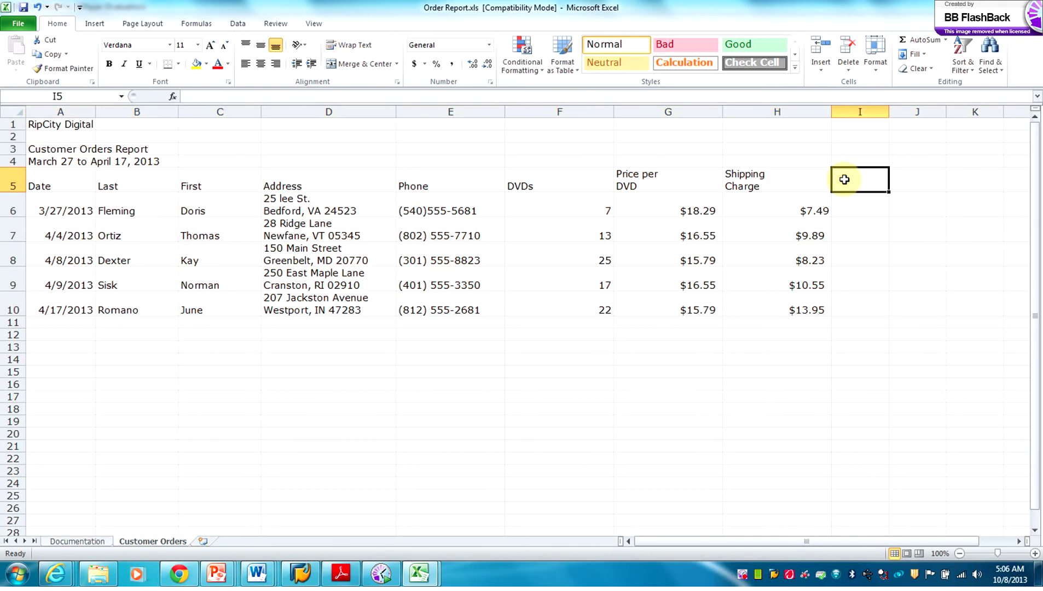
pyautogui.write('T')
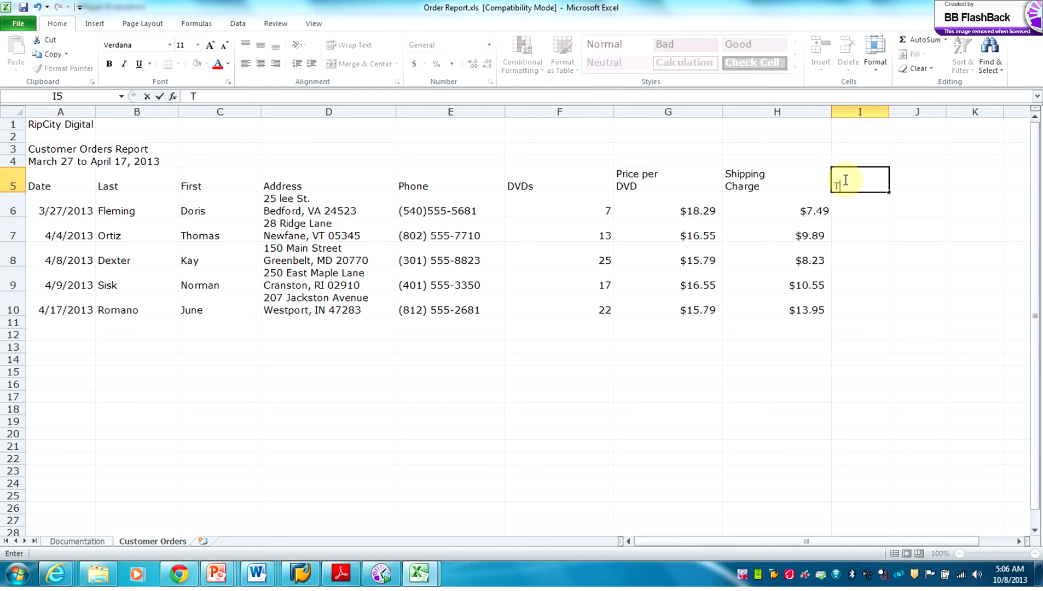
pyautogui.write('otal')
pyautogui.hotkey('alt', 'Return')
pyautogui.write('Charge')
# Step: Enter the formula =(F6*G6)+H6 in cell I6 to calculate the first order's total charge
pyautogui.click(854, 217)
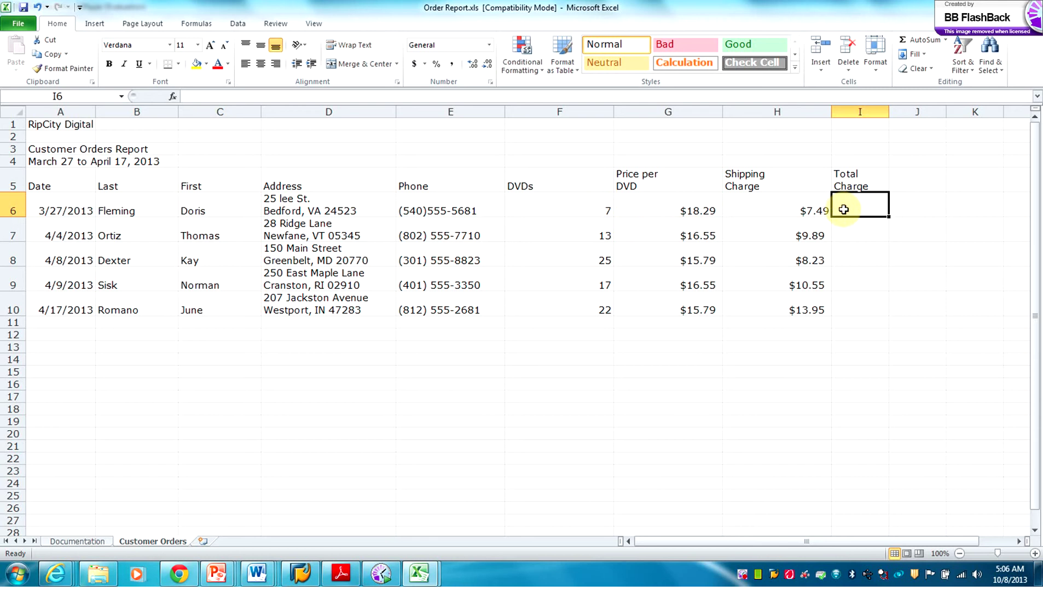
pyautogui.write('=')
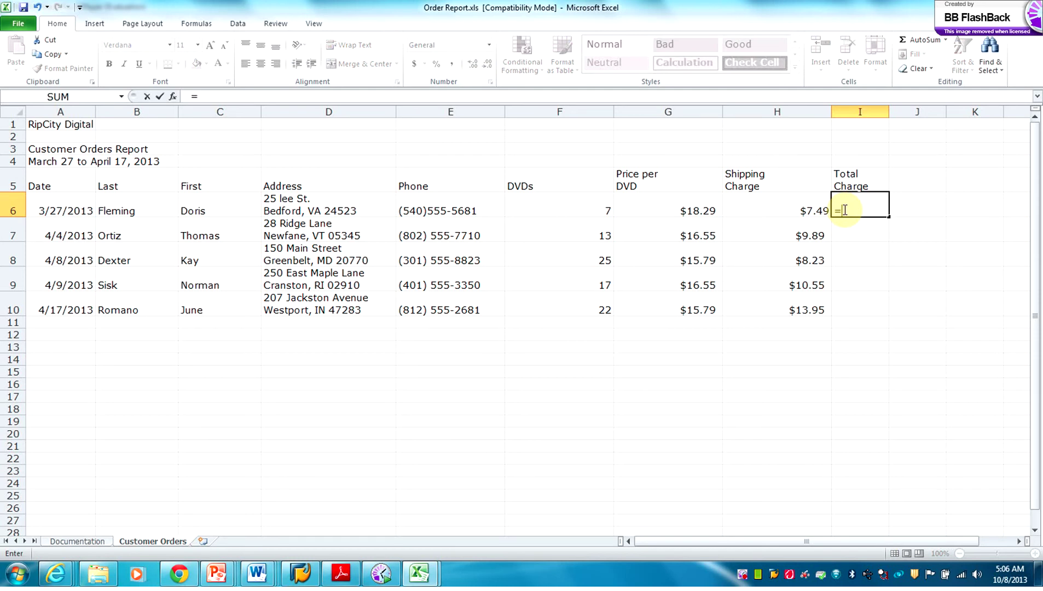
pyautogui.write('(')
pyautogui.click(596, 211)
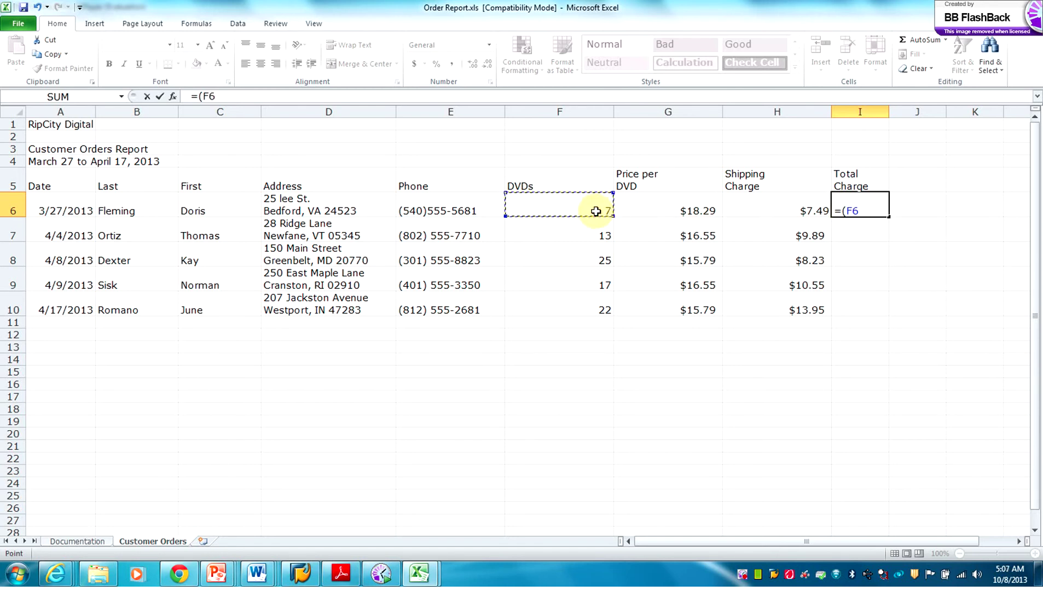
pyautogui.write('*')
pyautogui.click(685, 211)
pyautogui.write(')+')
pyautogui.click(785, 208)
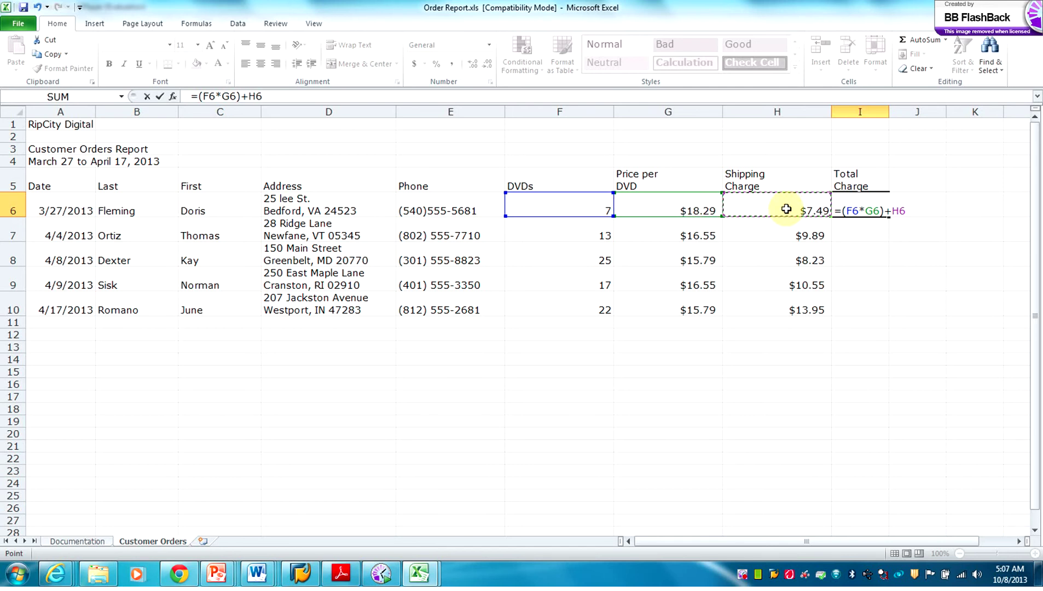
pyautogui.press('Return')
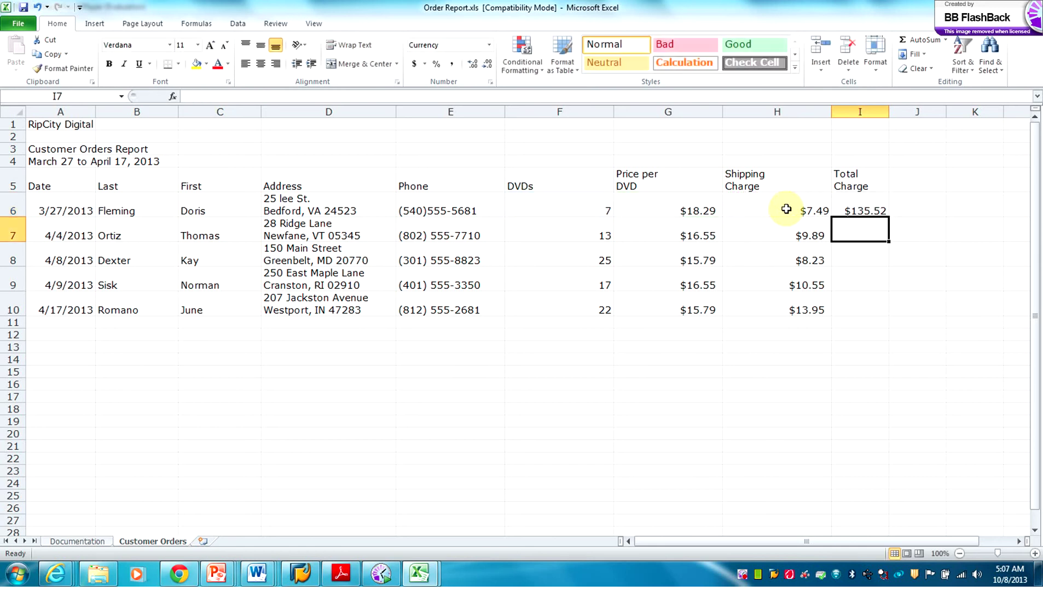
# Step: Fill the total charge formula from cell I6 down through cell I10
pyautogui.click(874, 212)
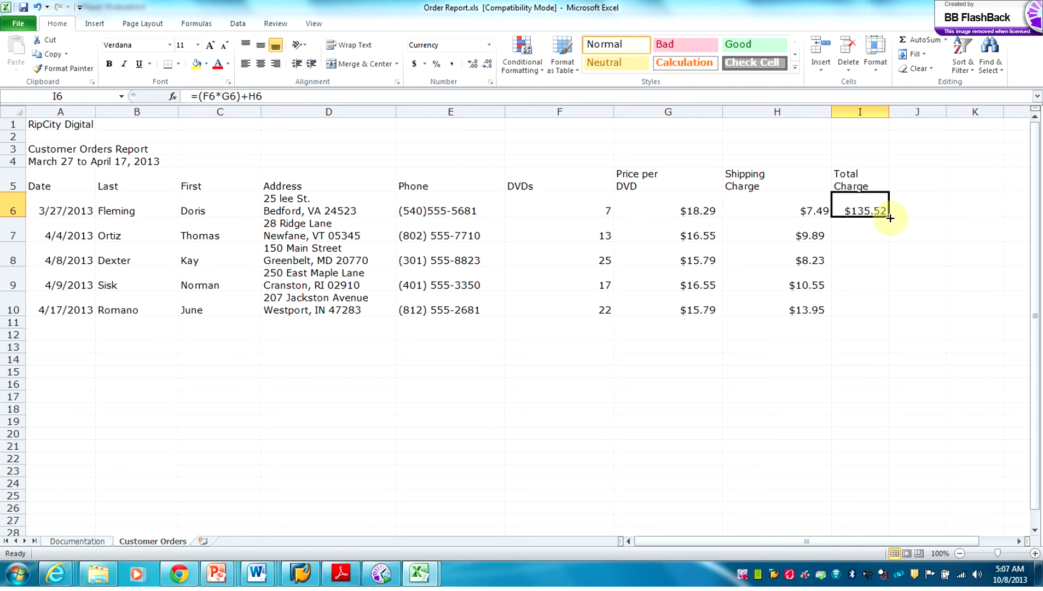
pyautogui.moveTo(890, 217); pyautogui.dragTo(888, 296)
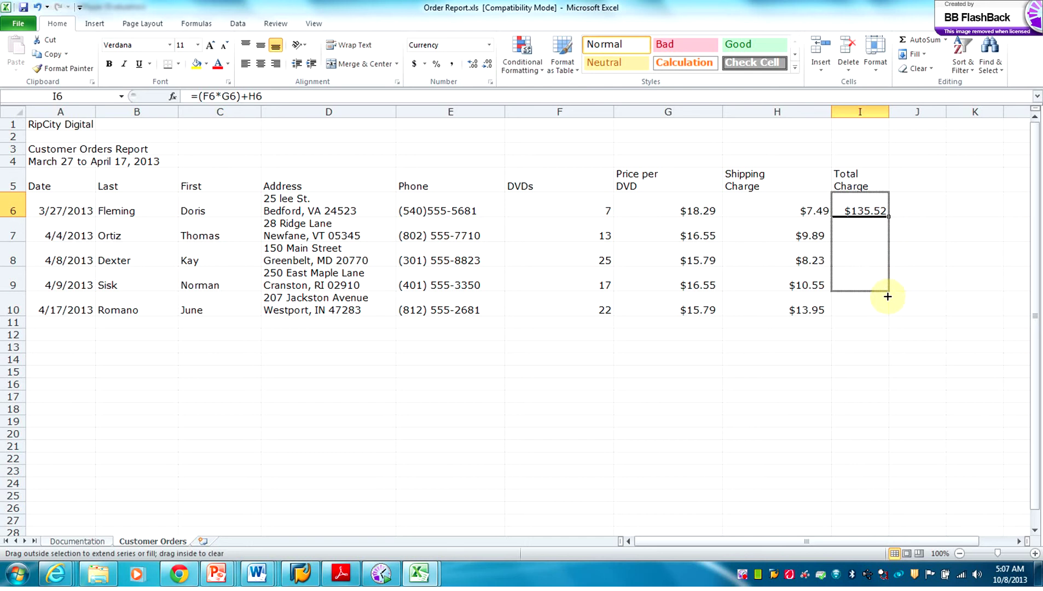
pyautogui.moveTo(888, 296); pyautogui.dragTo(887, 310)
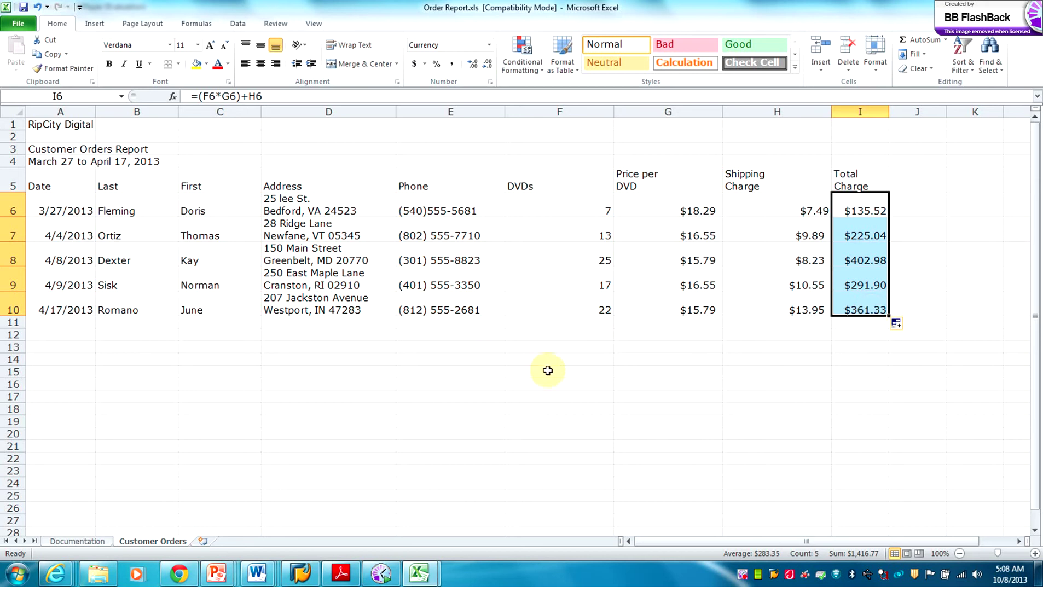
# Step: Enter the label "Total DVDs" in cell E11, below the last order's phone number
pyautogui.click(461, 326)
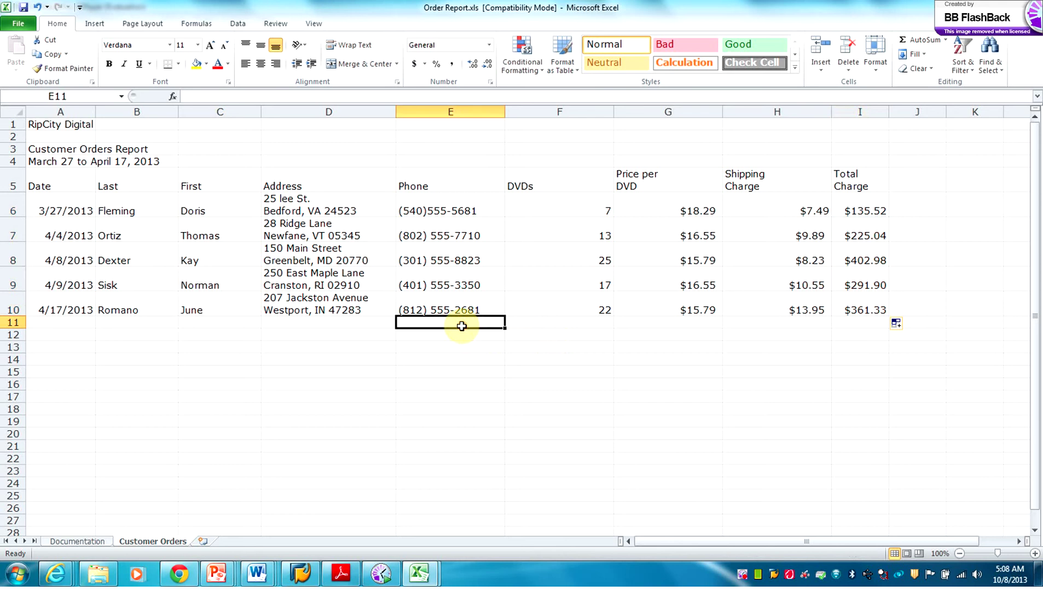
pyautogui.write('Tot')
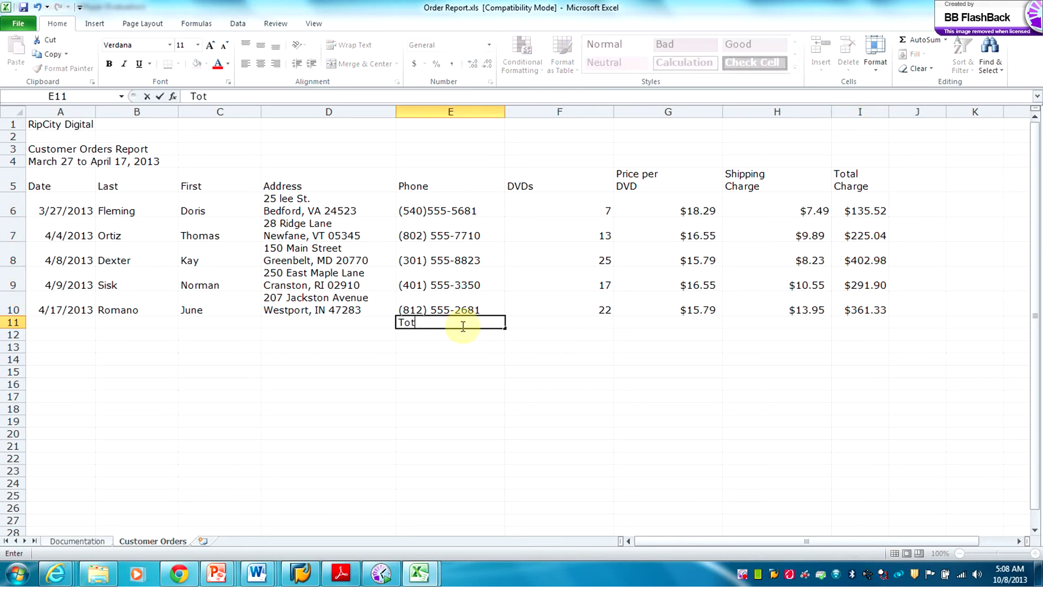
pyautogui.write('al DVDs')
# Step: Sum the DVD quantities of all orders in cell F11 with AutoSum
pyautogui.click(577, 325)
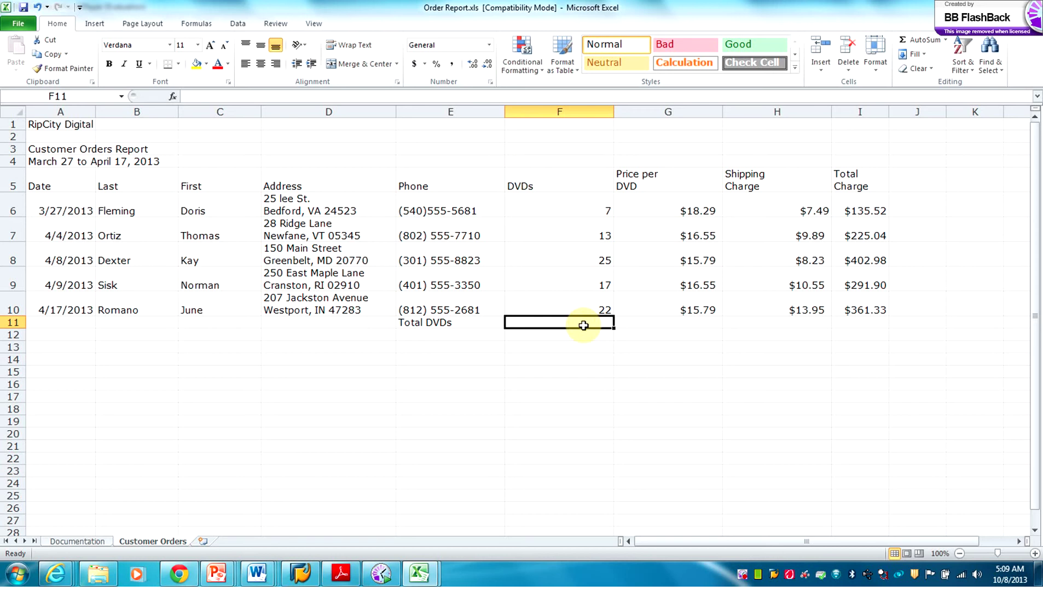
pyautogui.click(918, 42)
pyautogui.press('Return')
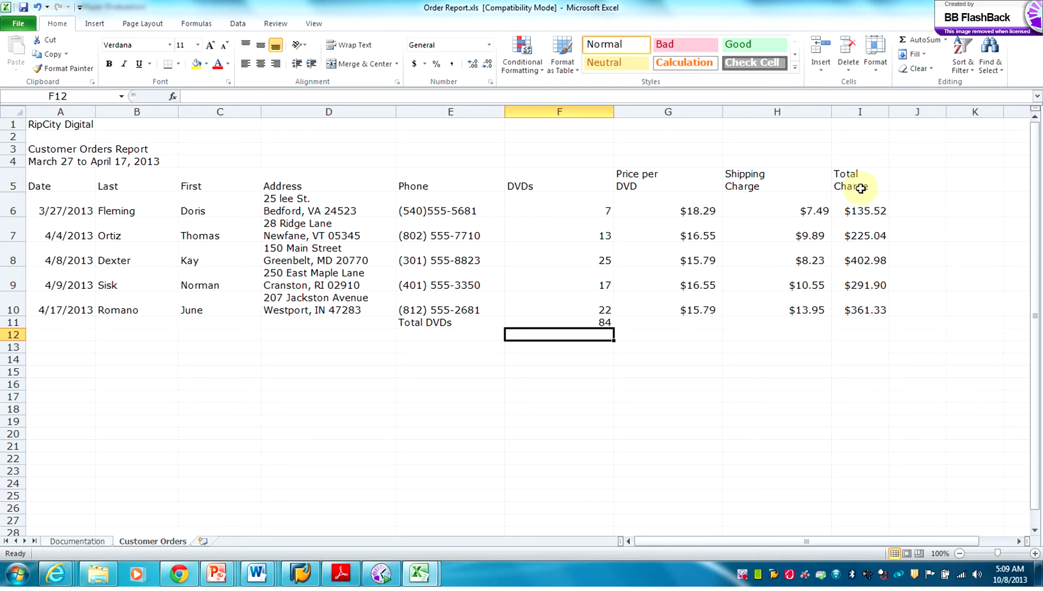
# Step: Sum the Total Charge column in cell I11 with AutoSum and clear the cell again
pyautogui.click(866, 322)
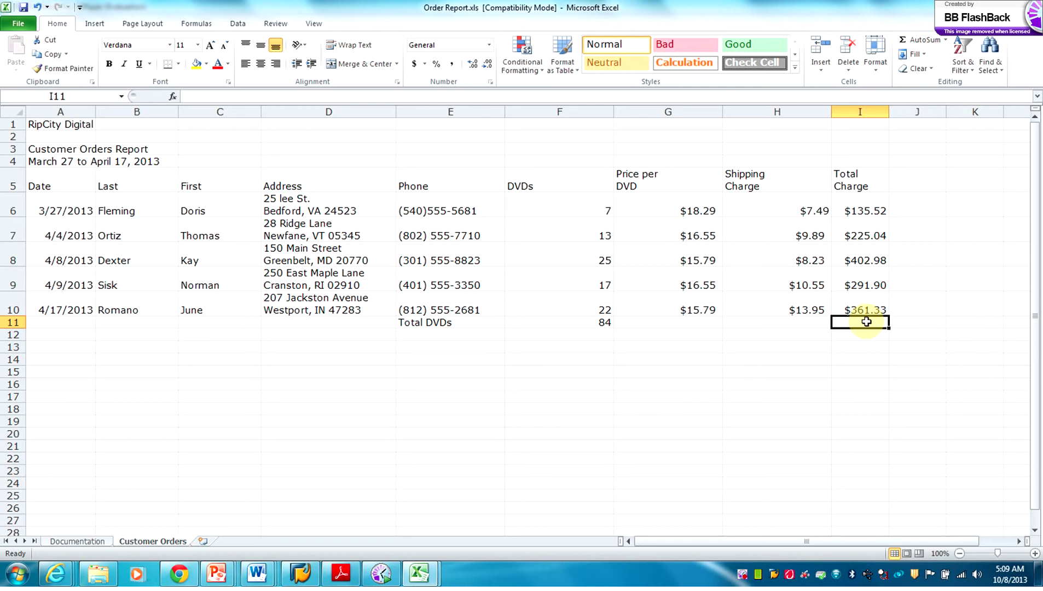
pyautogui.click(924, 42)
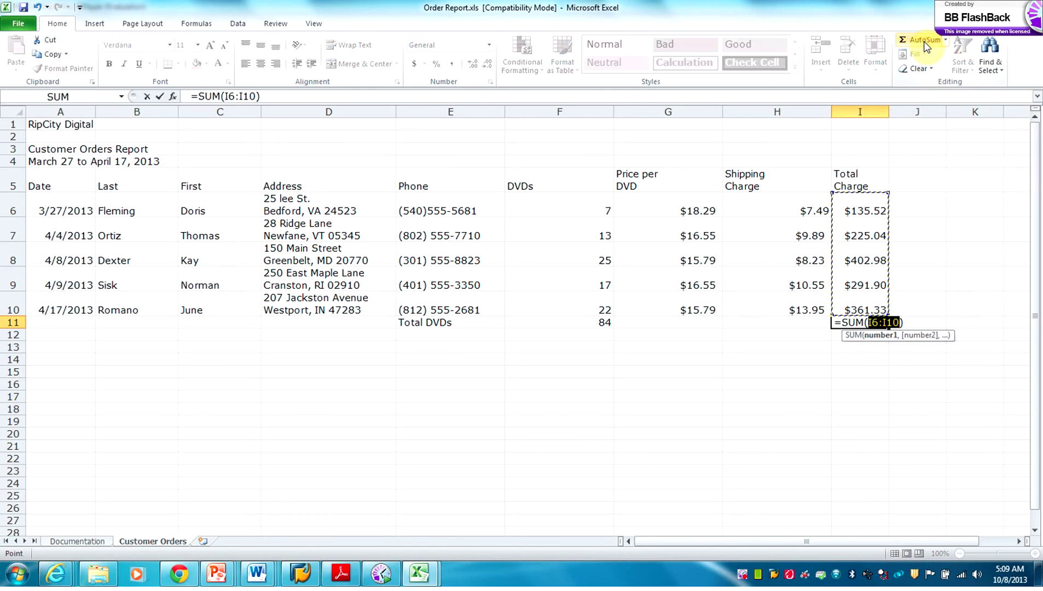
pyautogui.press('Return')
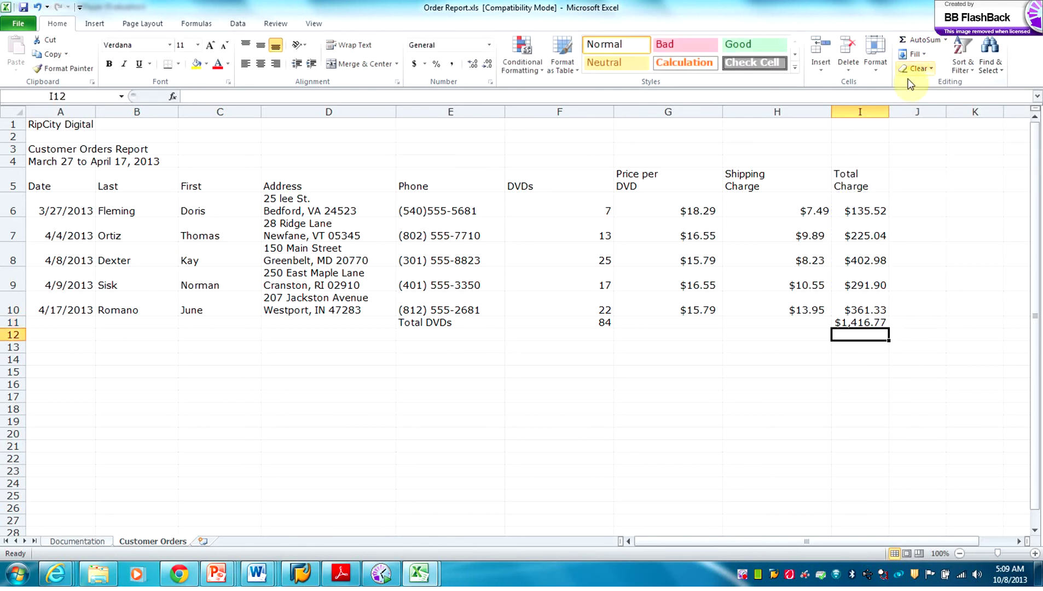
pyautogui.click(870, 324)
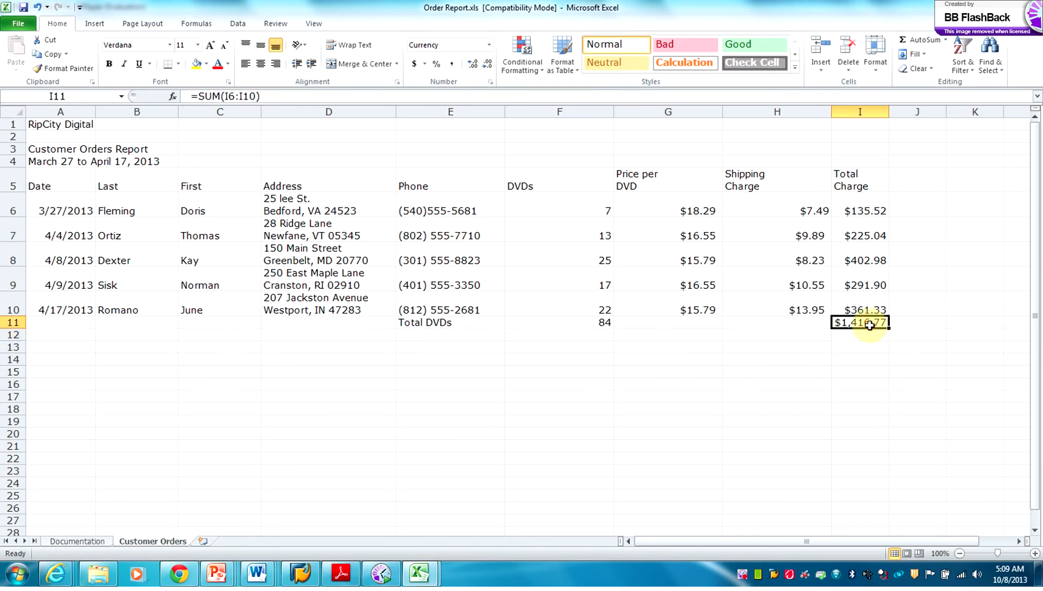
pyautogui.press('Delete')
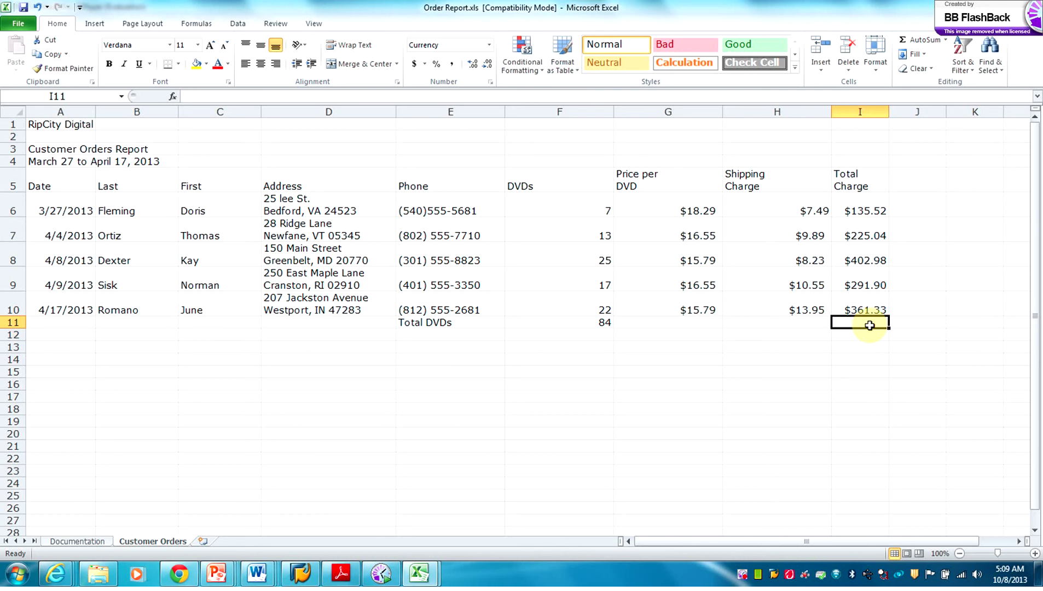
# Step: Enter the formula =SUM(I6:I10) manually in cell I11 to total the order charges
pyautogui.write('=')
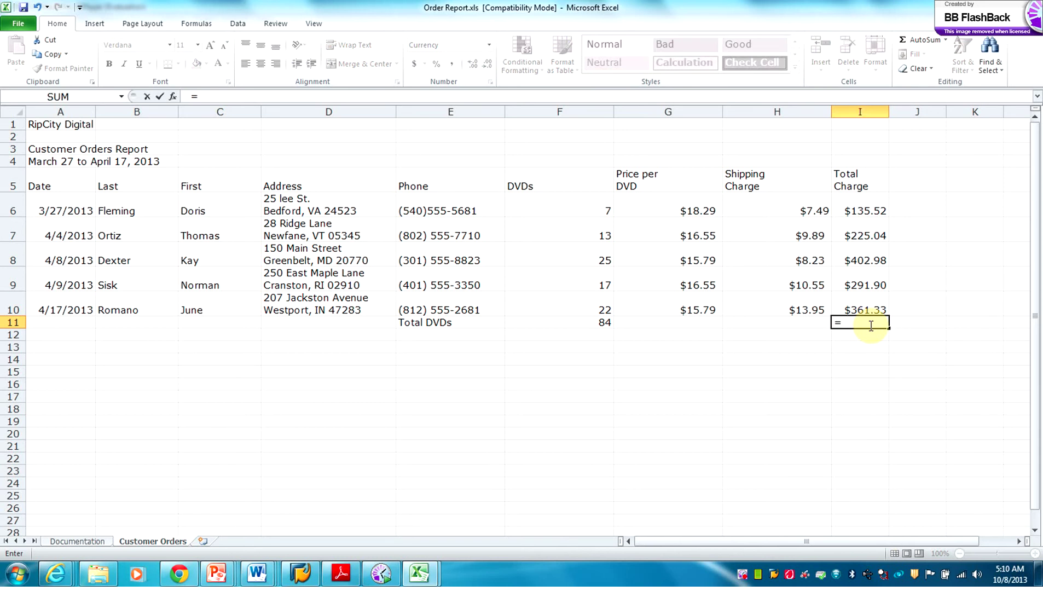
pyautogui.write('sum')
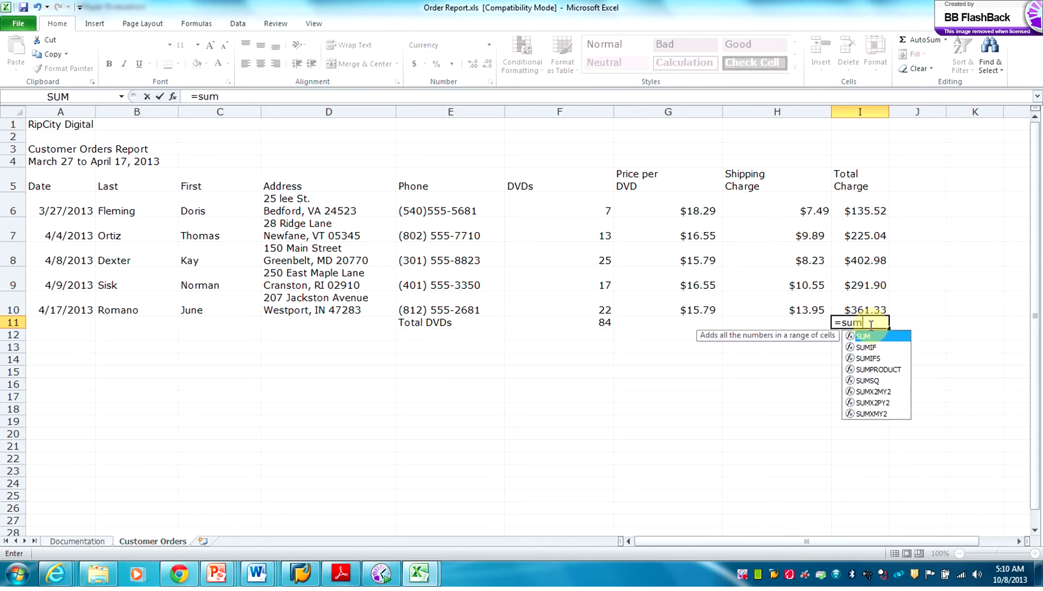
pyautogui.write('(')
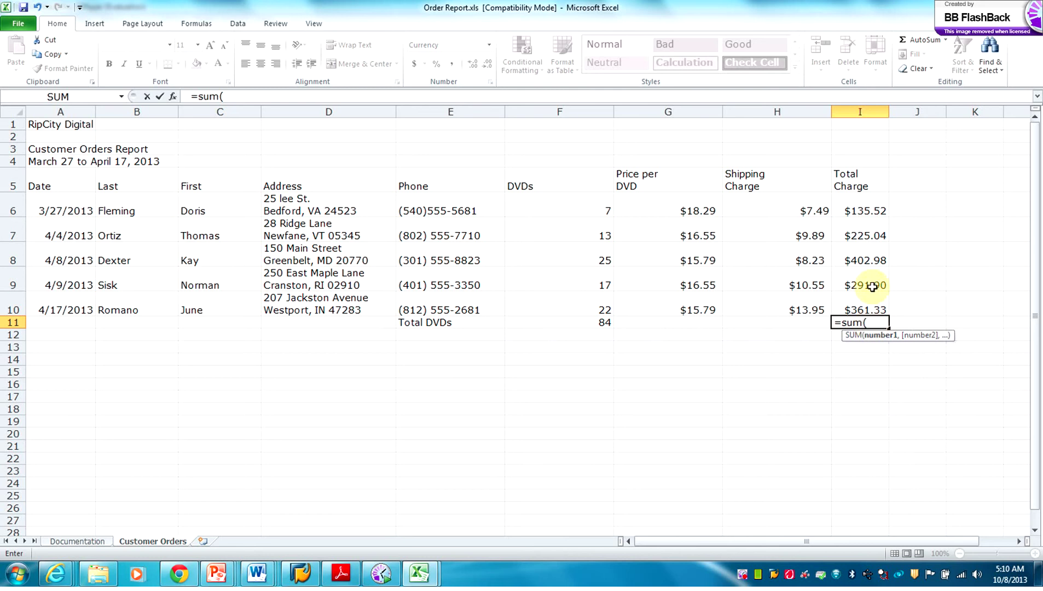
pyautogui.moveTo(862, 208); pyautogui.dragTo(862, 299)
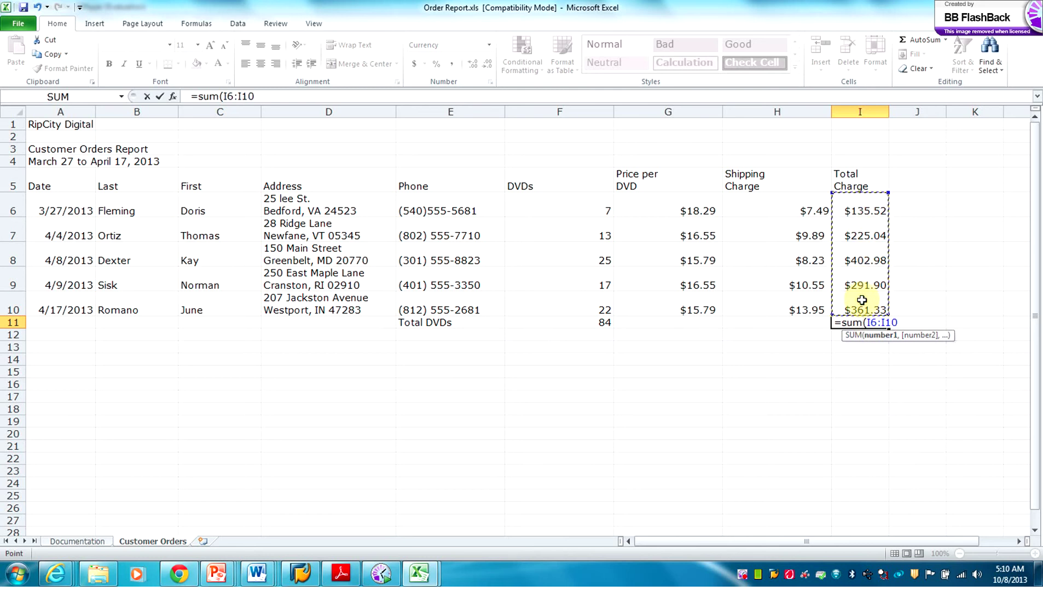
pyautogui.write(')')
pyautogui.press('Return')
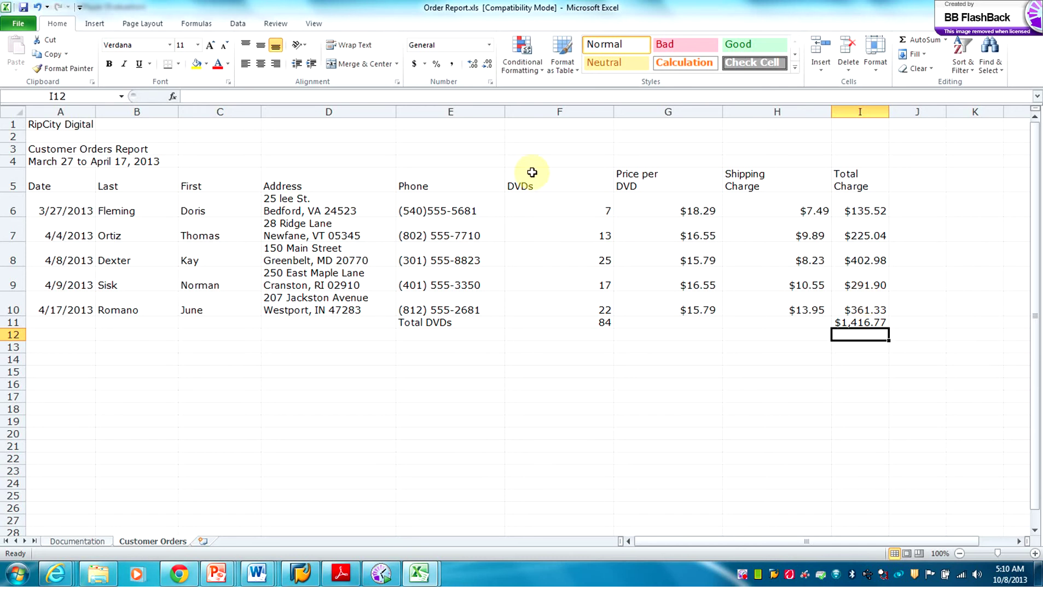
# Step: Append two zeros to the house number in the first customer's address in cell D6
pyautogui.click(309, 212)
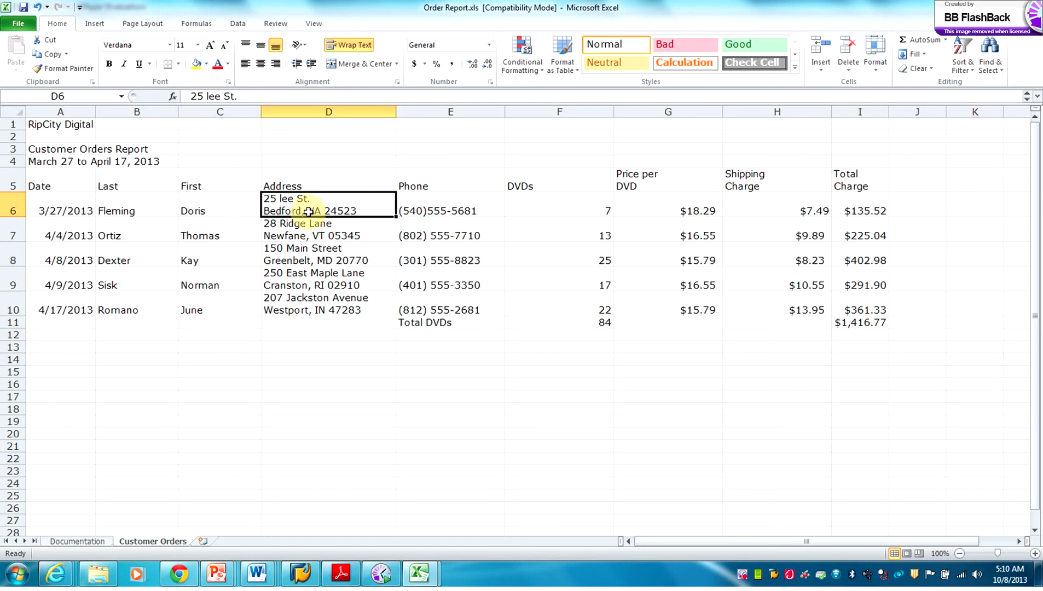
pyautogui.click(202, 97)
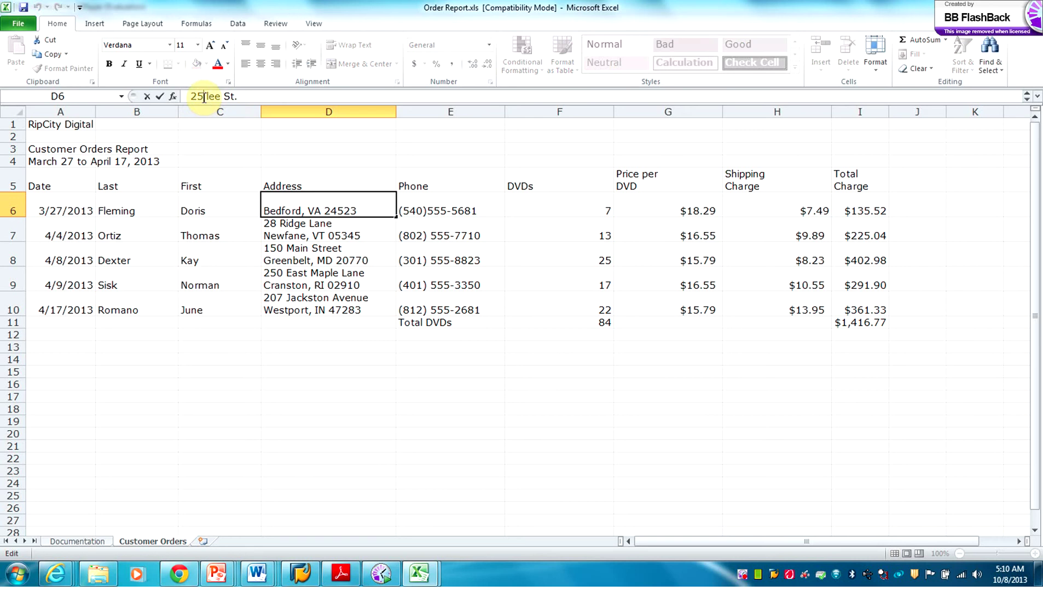
pyautogui.write('00')
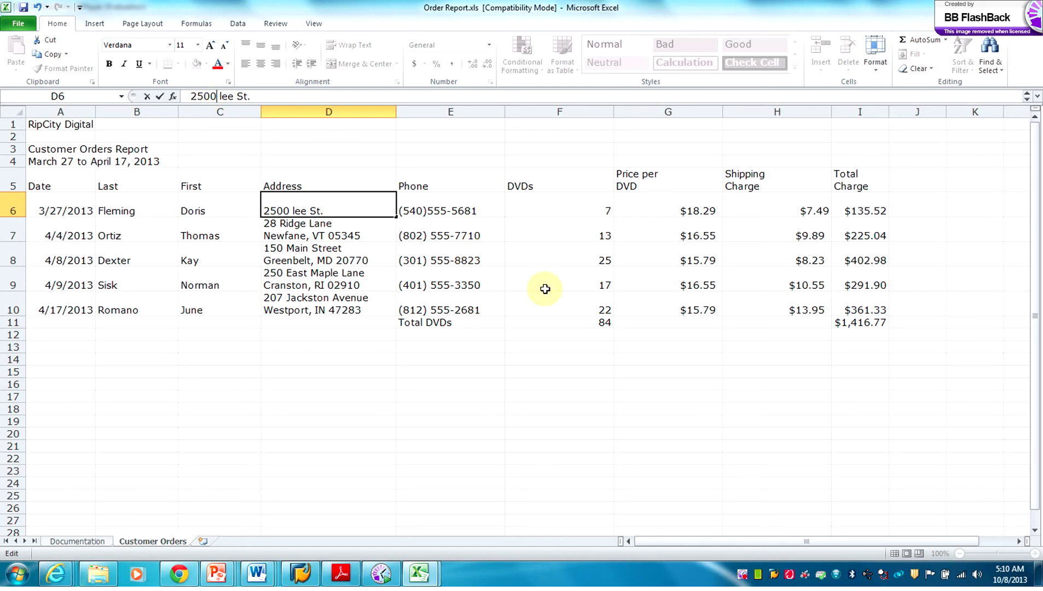
# Step: Set the DVD quantity in cell F9 to 15 and change it back to 17
pyautogui.click(585, 285)
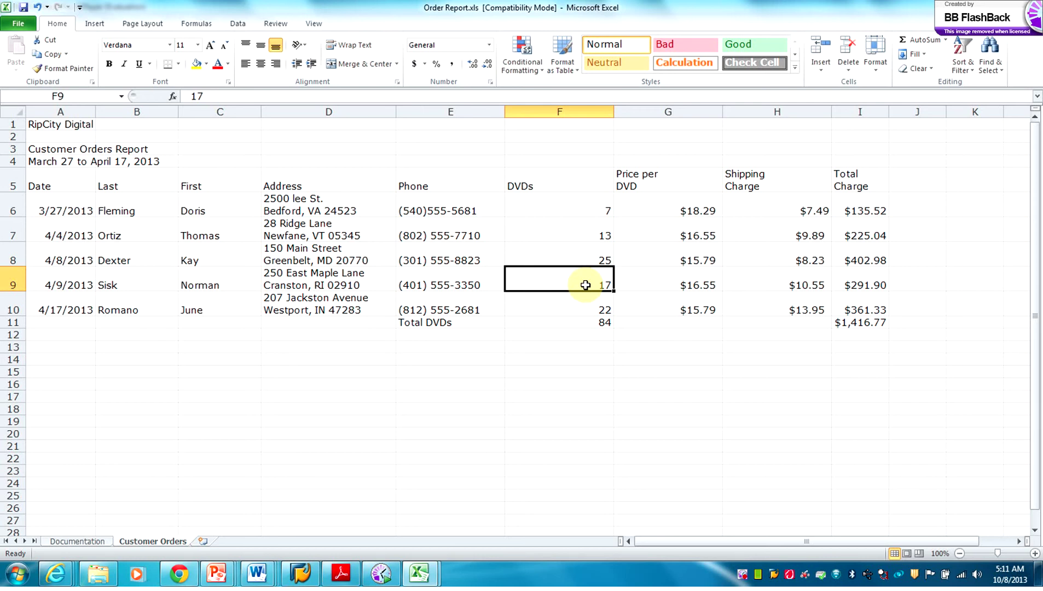
pyautogui.write('15')
pyautogui.press('Return')
pyautogui.click(586, 285)
pyautogui.write('17')
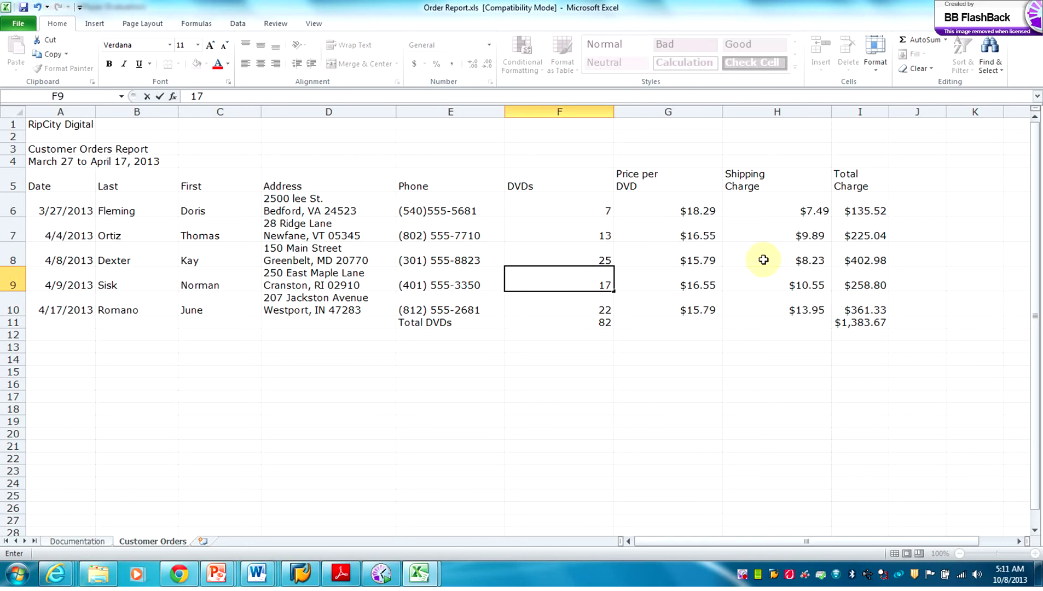
# Step: Set the shipping charge in cell H8 to 7.23 and change it back to 8.23
pyautogui.click(811, 259)
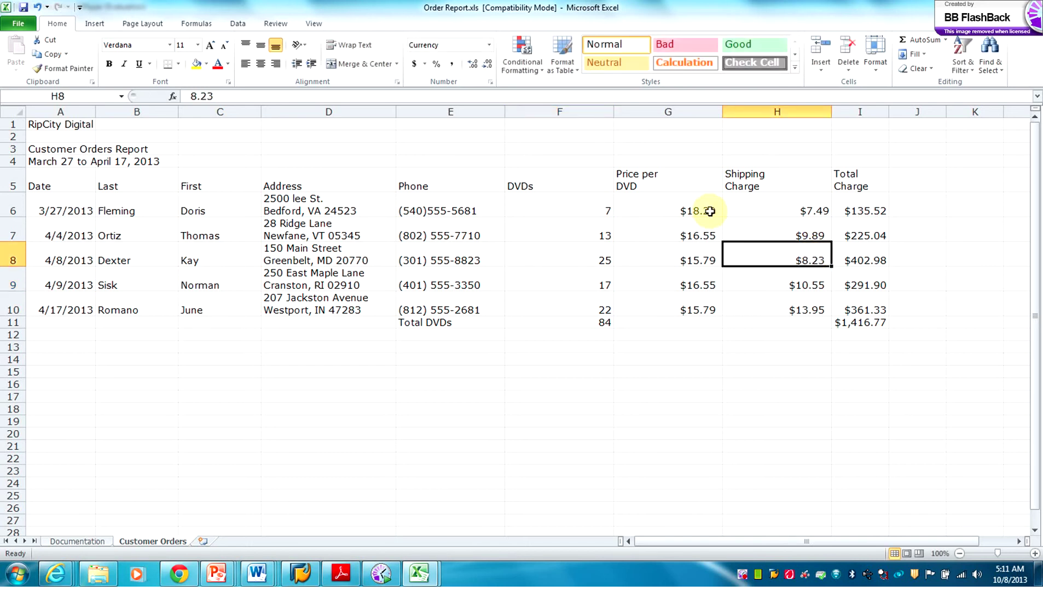
pyautogui.click(192, 97)
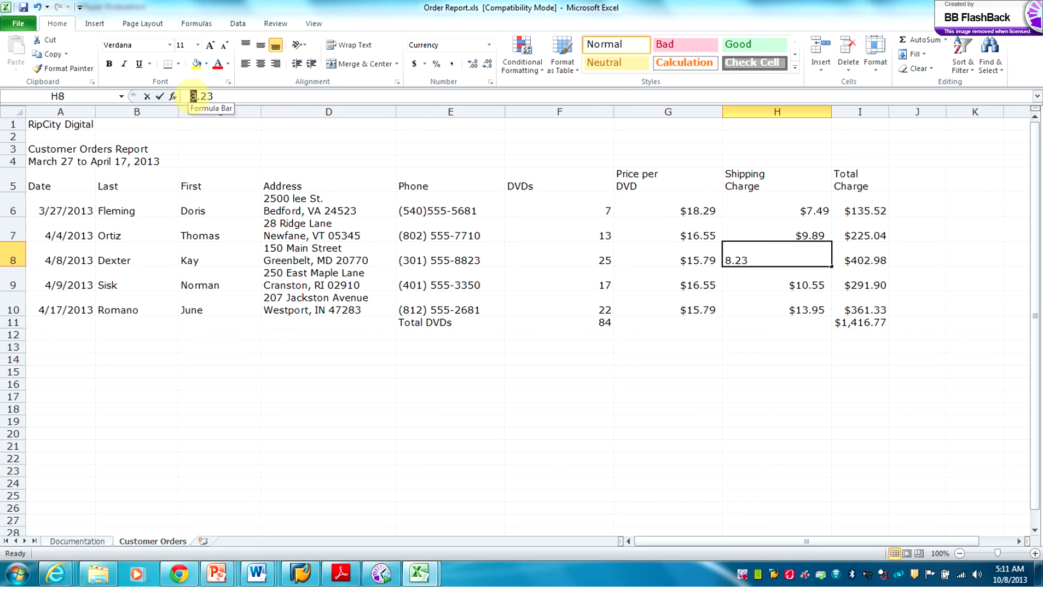
pyautogui.write('7')
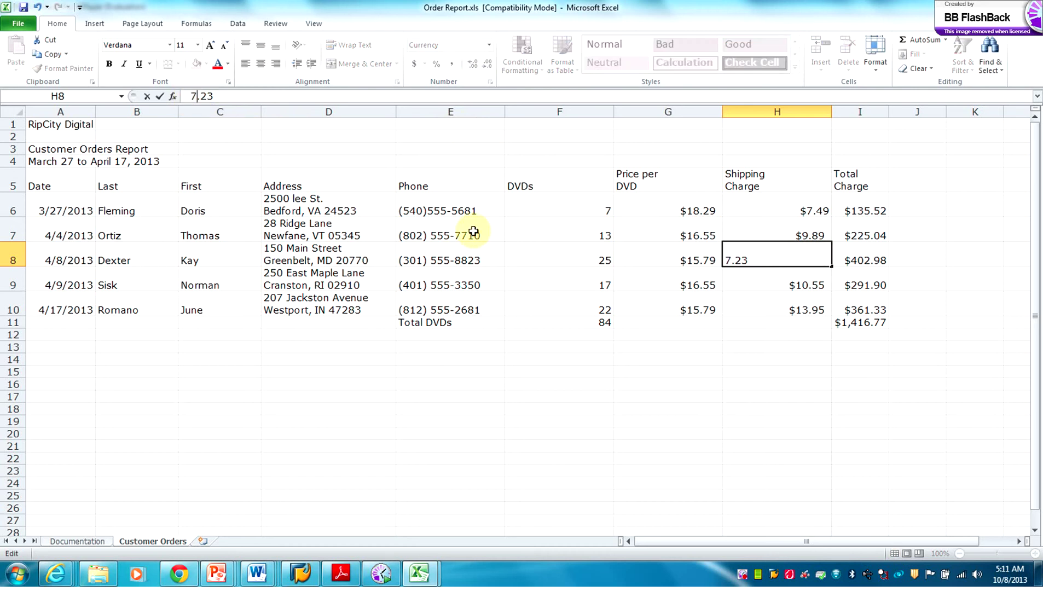
pyautogui.click(773, 283)
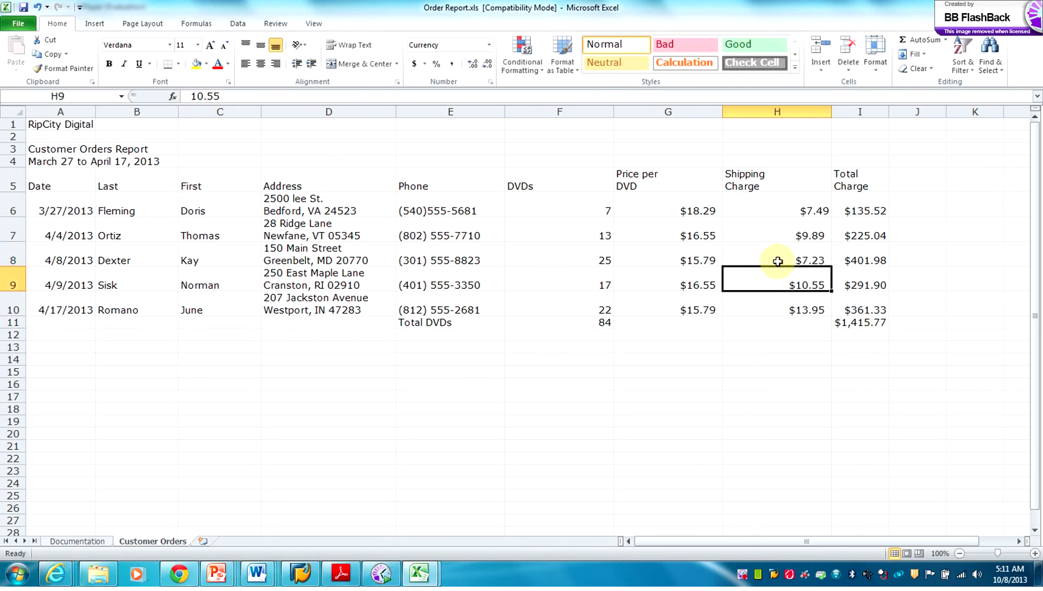
pyautogui.click(778, 261)
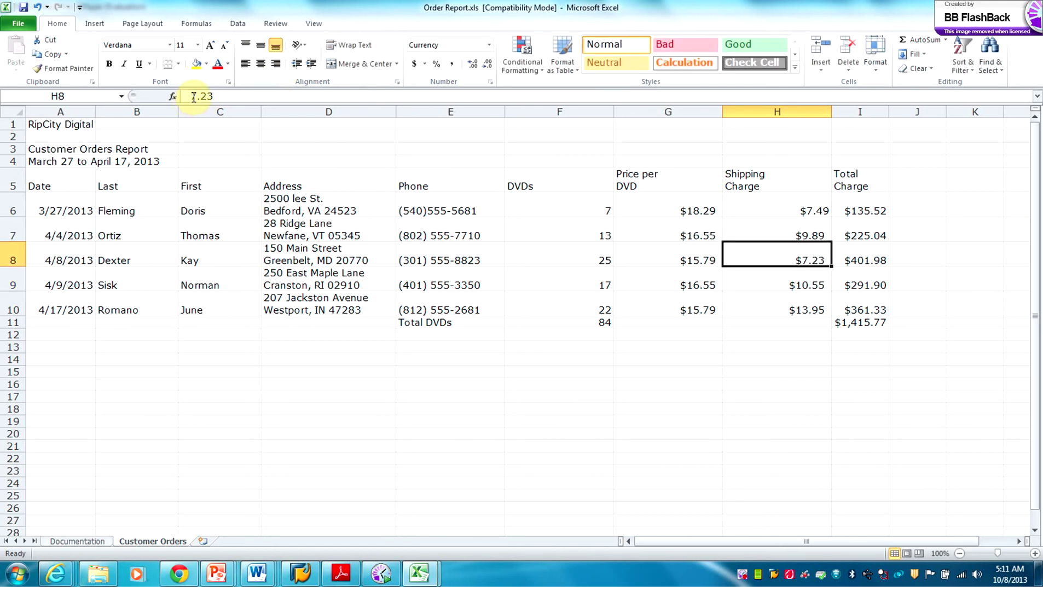
pyautogui.moveTo(194, 97); pyautogui.dragTo(189, 96)
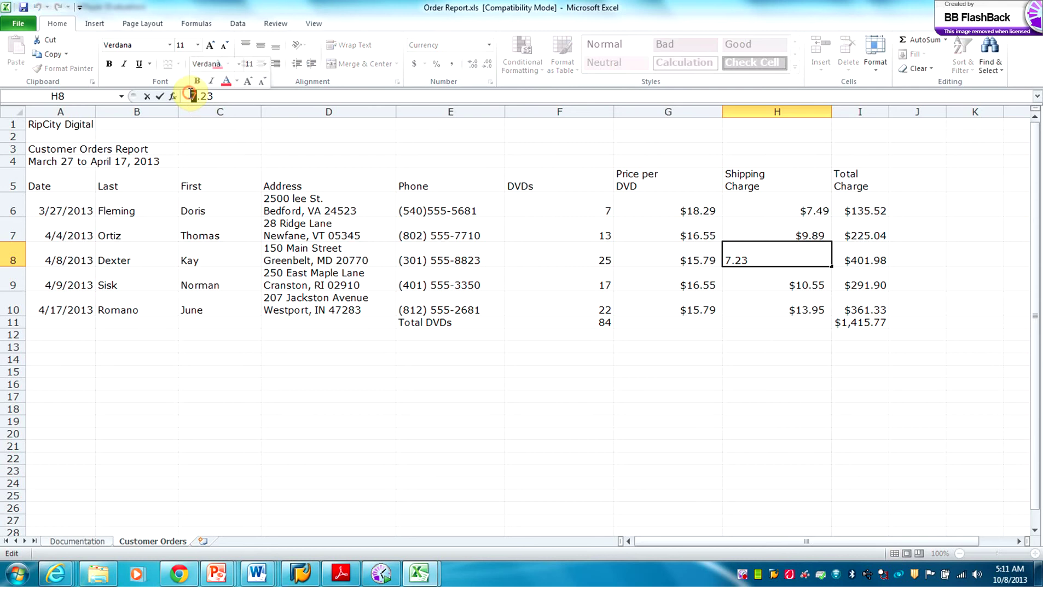
pyautogui.write('8')
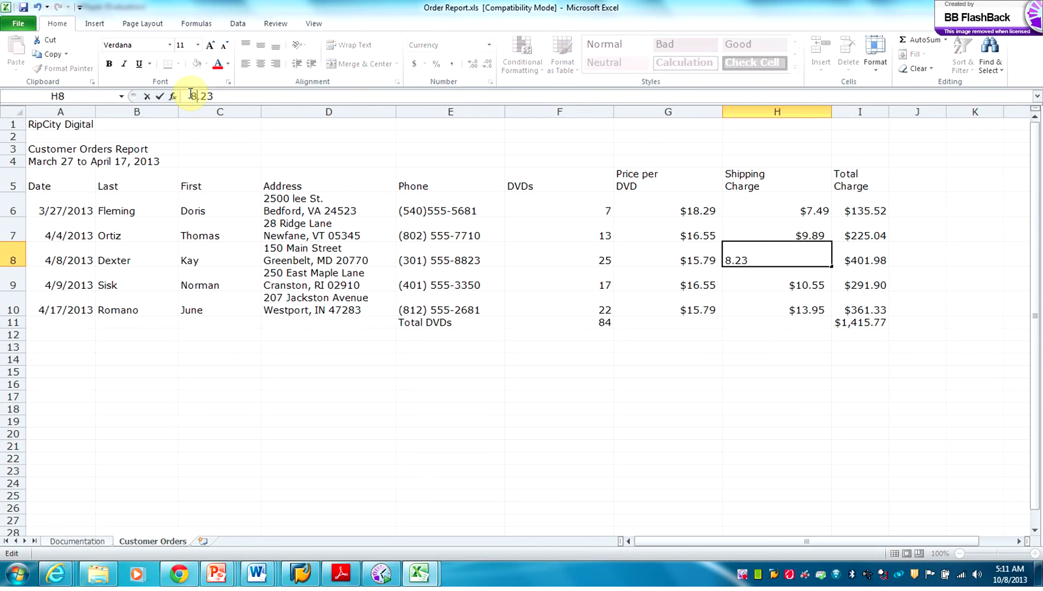
pyautogui.click(382, 203)
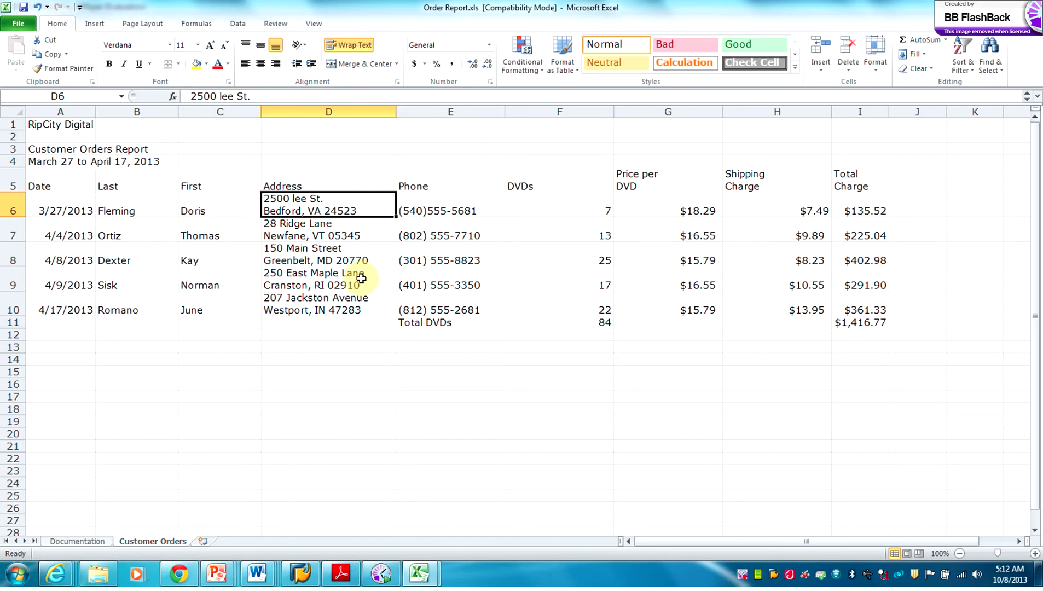
# Step: Abbreviate "Lane" to "Ln" in the customer's address in cell D7
pyautogui.click(327, 225)
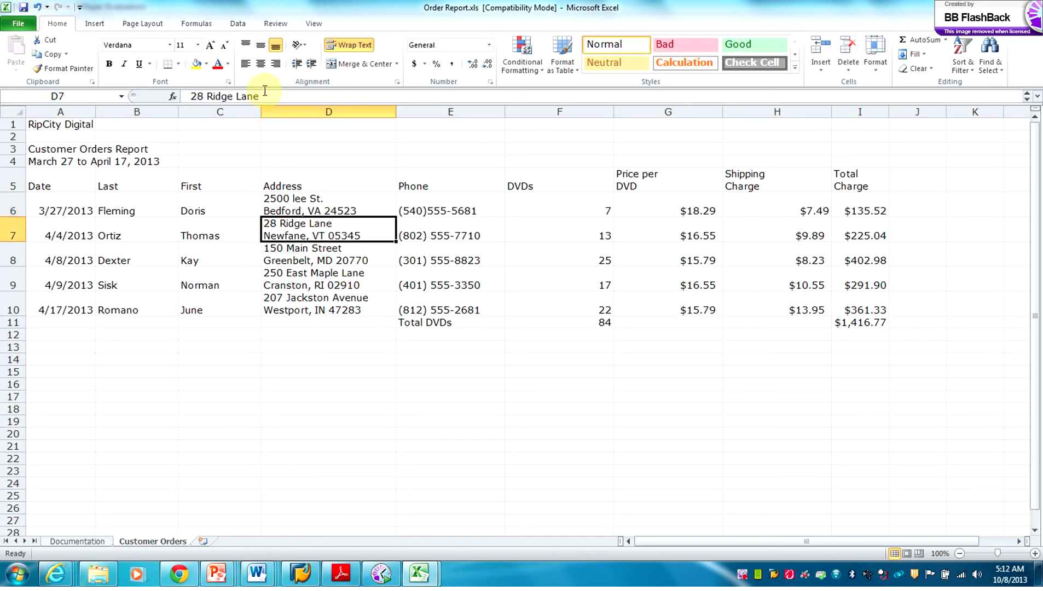
pyautogui.click(247, 96)
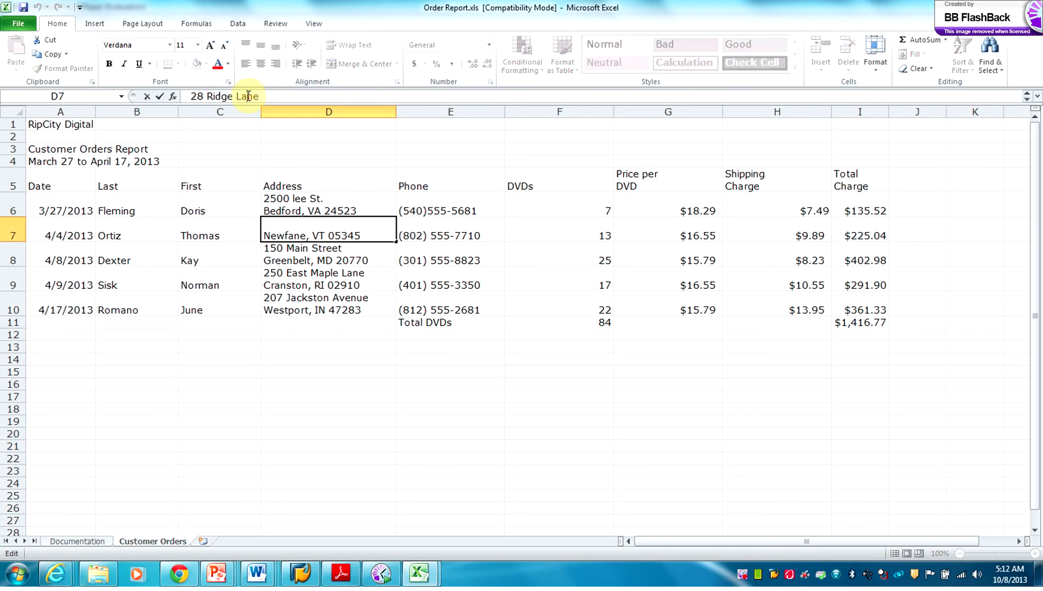
pyautogui.press('BackSpace')
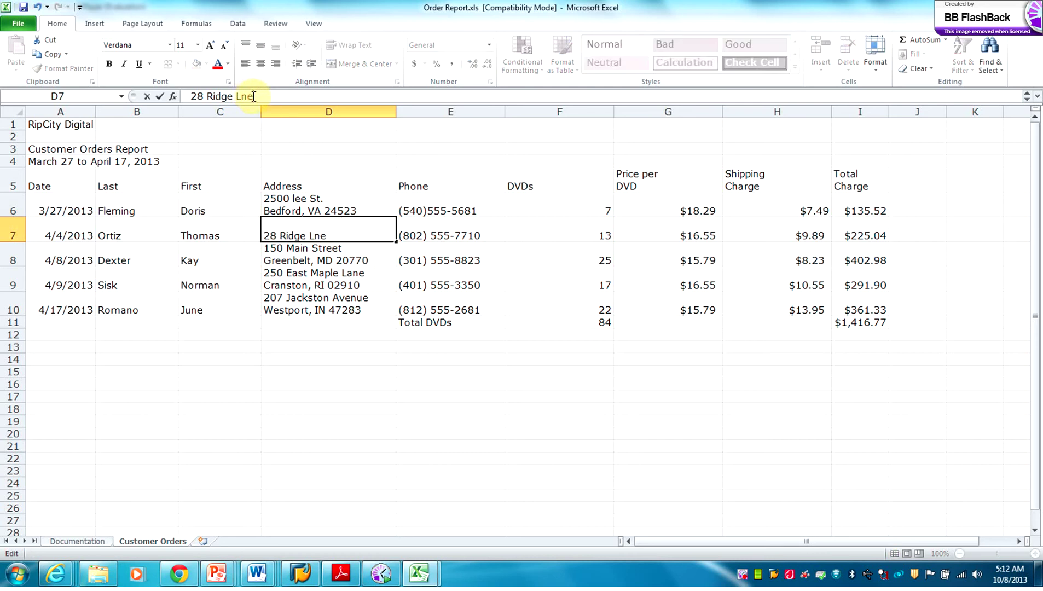
pyautogui.press('BackSpace')
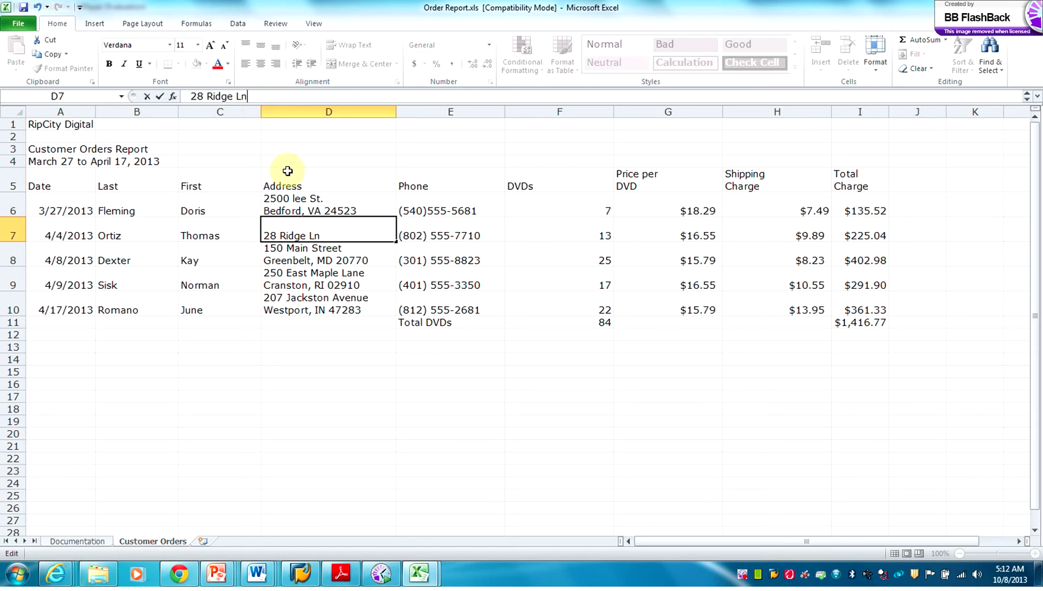
# Step: Abbreviate "Street" to "St." in the customer's address in cell D8
pyautogui.click(326, 256)
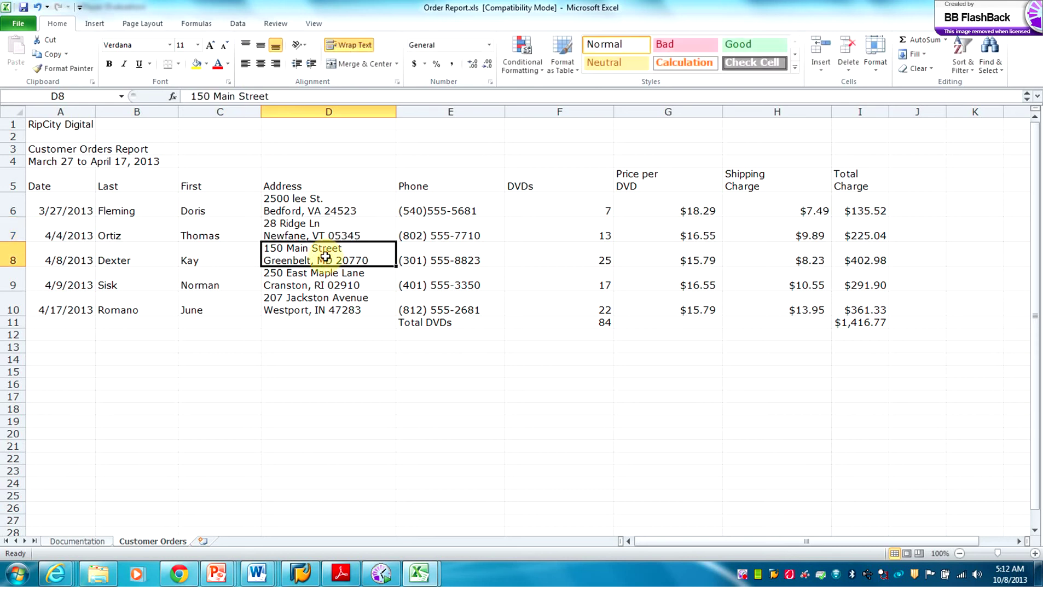
pyautogui.click(270, 97)
pyautogui.press('BackSpace')
pyautogui.press('BackSpace')
pyautogui.press('BackSpace')
pyautogui.press('BackSpace')
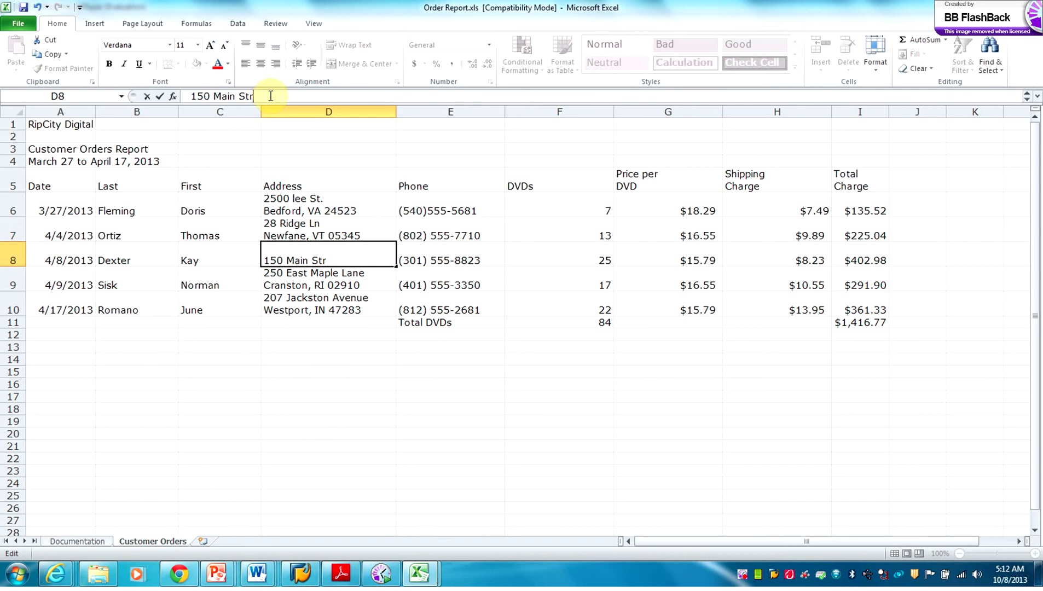
pyautogui.write('.')
# Step: Abbreviate "Lane" to "Ln" in the customer's address in cell D9
pyautogui.click(349, 284)
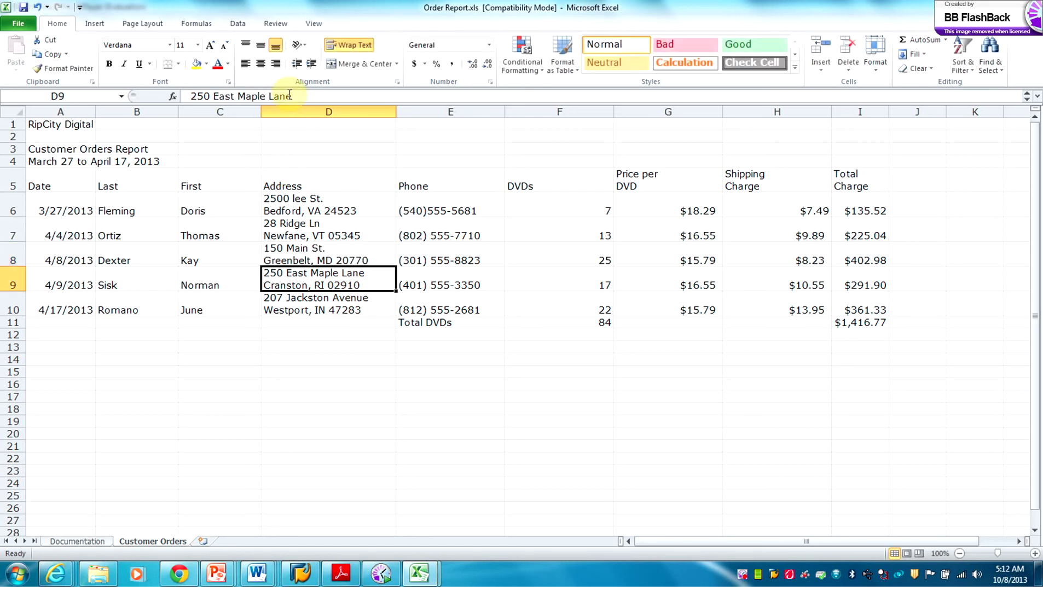
pyautogui.click(291, 96)
pyautogui.press('BackSpace')
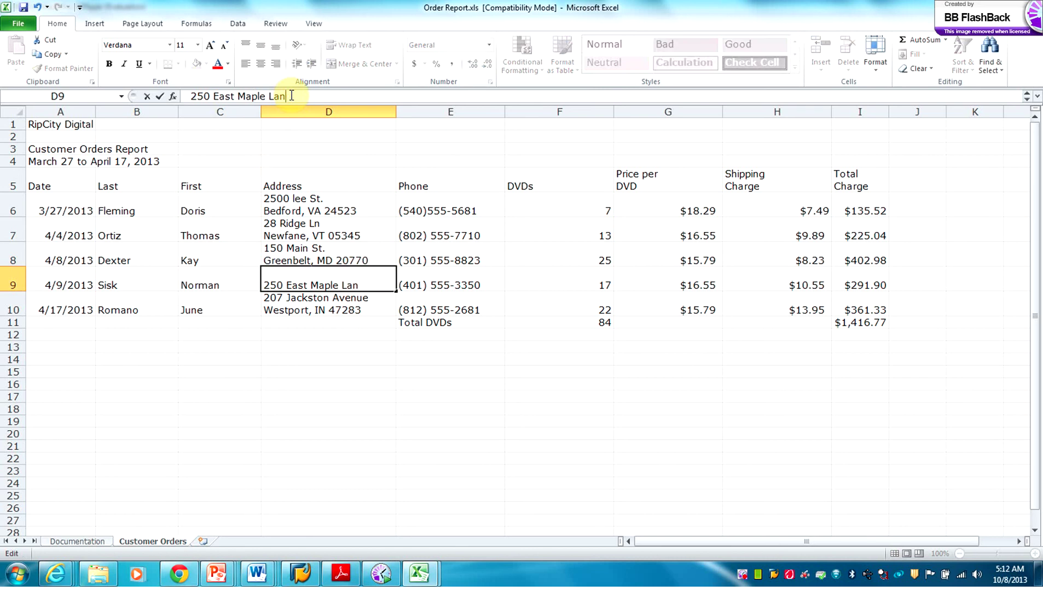
pyautogui.click(280, 95)
pyautogui.press('BackSpace')
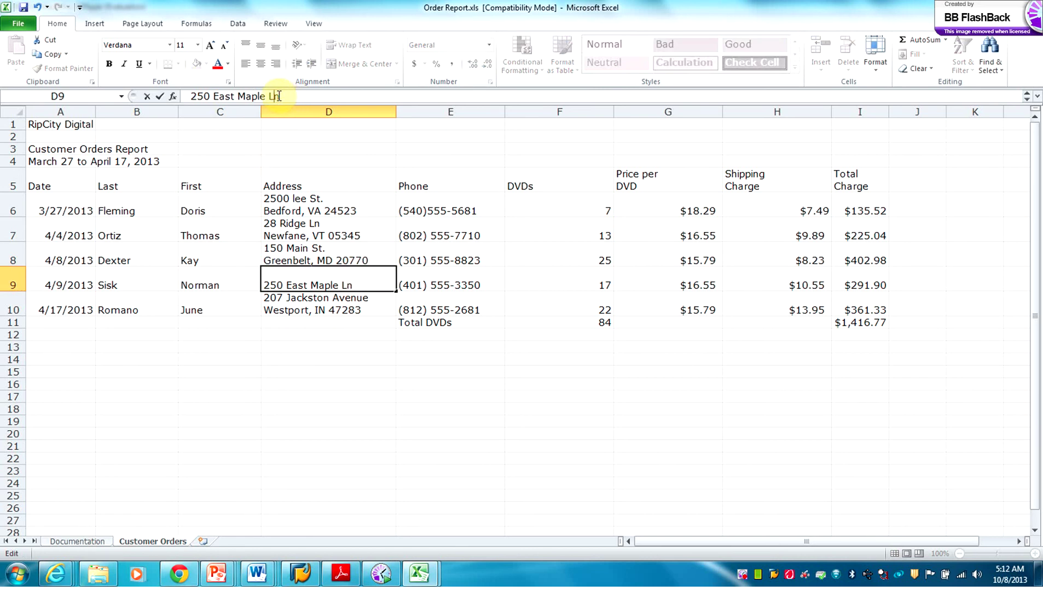
# Step: Abbreviate "Avenue" to "Ave." in the customer's address in cell D10
pyautogui.click(327, 306)
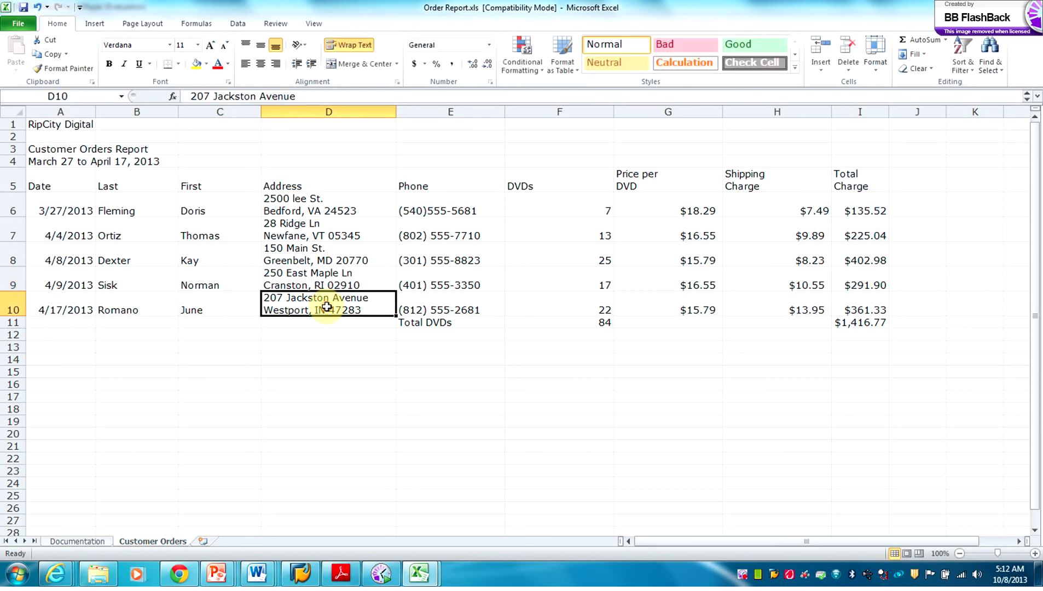
pyautogui.click(299, 96)
pyautogui.press('BackSpace')
pyautogui.press('BackSpace')
pyautogui.press('BackSpace')
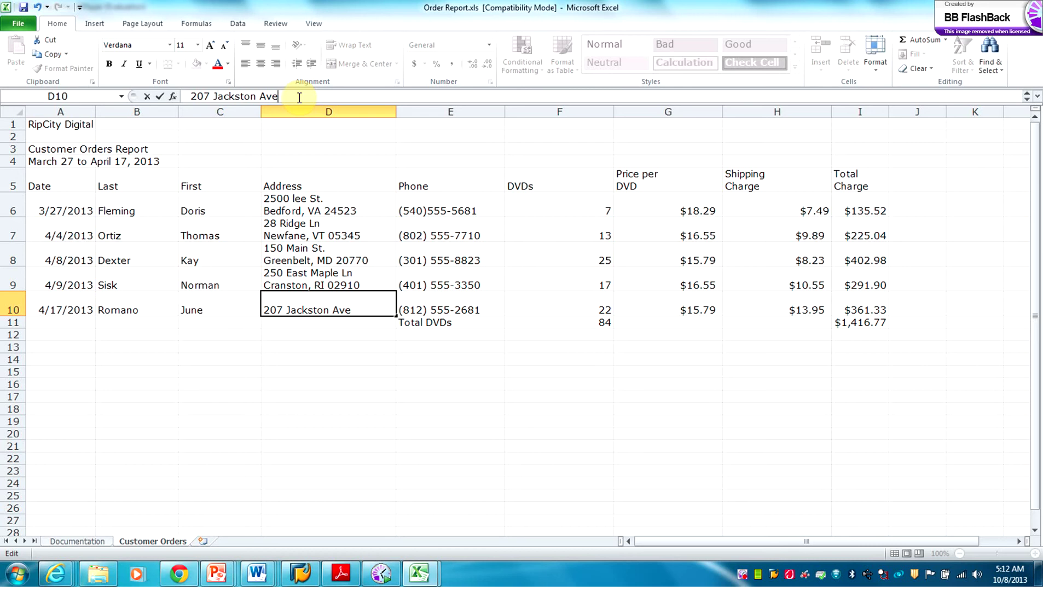
pyautogui.write('.')
pyautogui.click(991, 61)
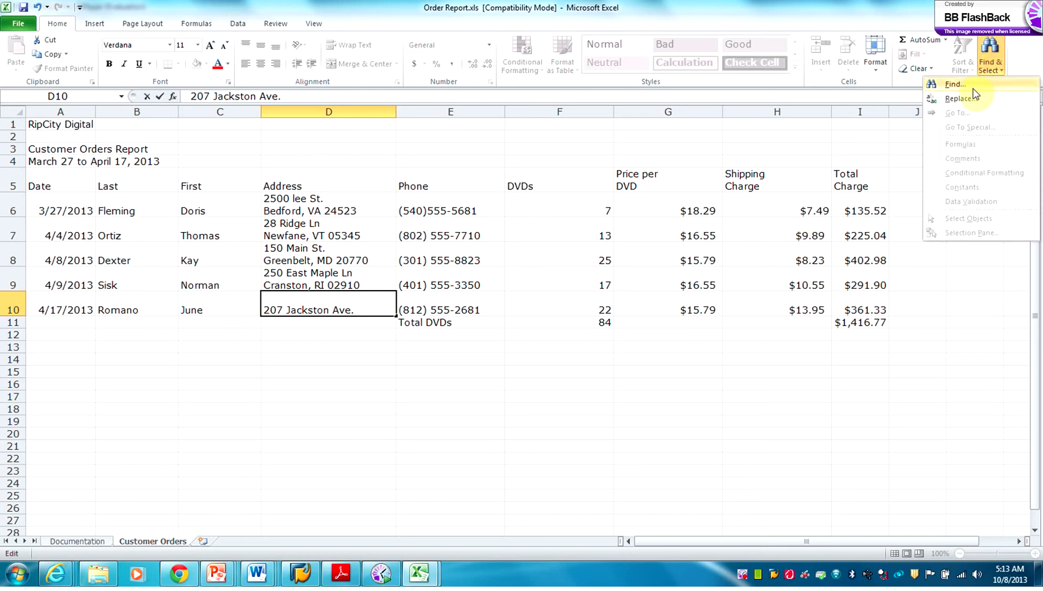
pyautogui.click(961, 98)
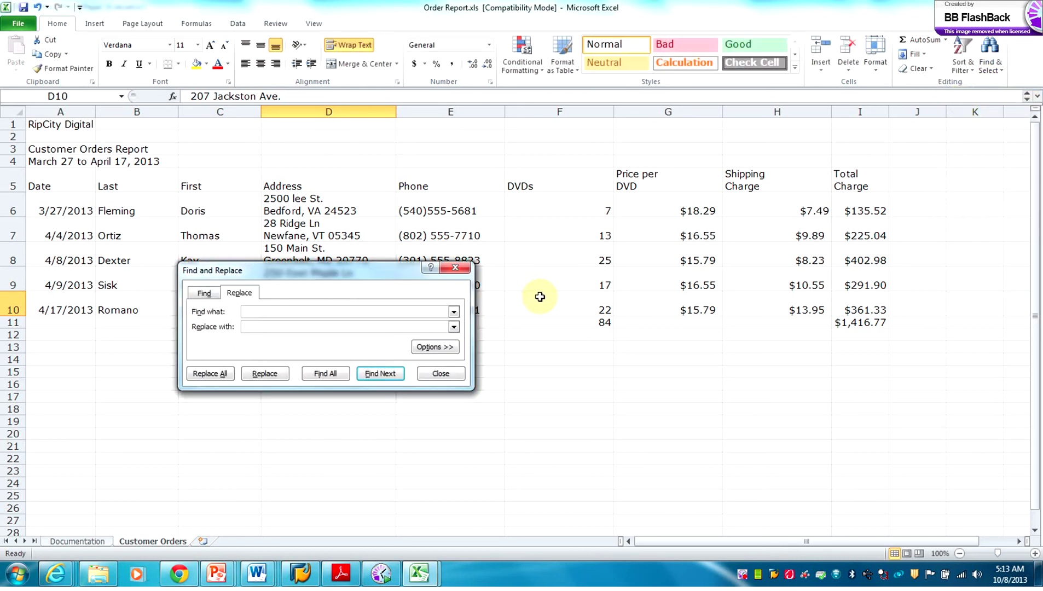
pyautogui.click(251, 310)
pyautogui.click(249, 313)
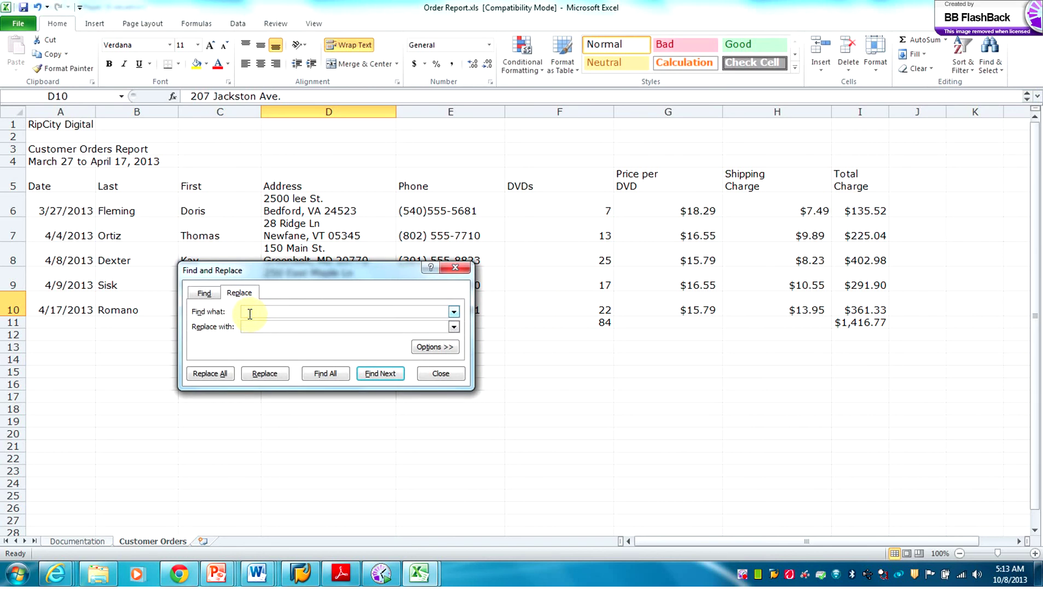
pyautogui.click(428, 375)
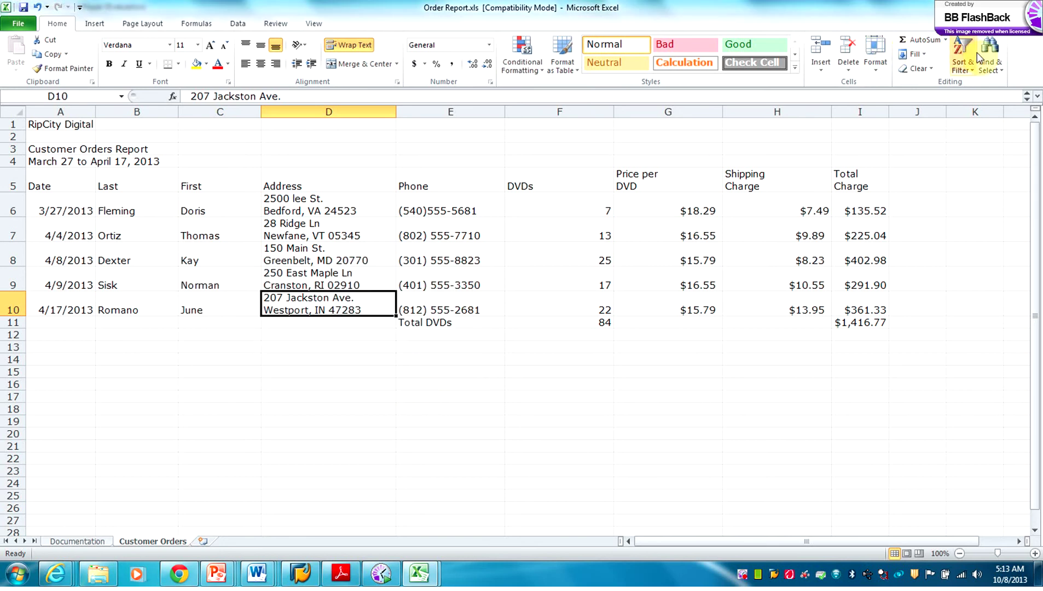
# Step: Set up Find and Replace to change "St." to "Street" and try the replacement with cell D10 selected
pyautogui.click(991, 66)
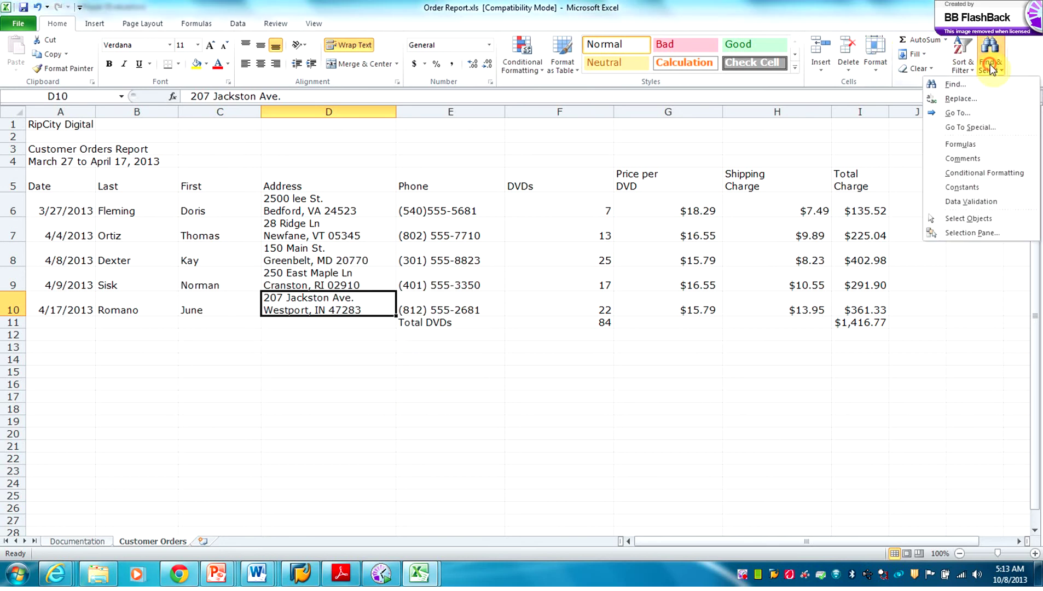
pyautogui.click(964, 98)
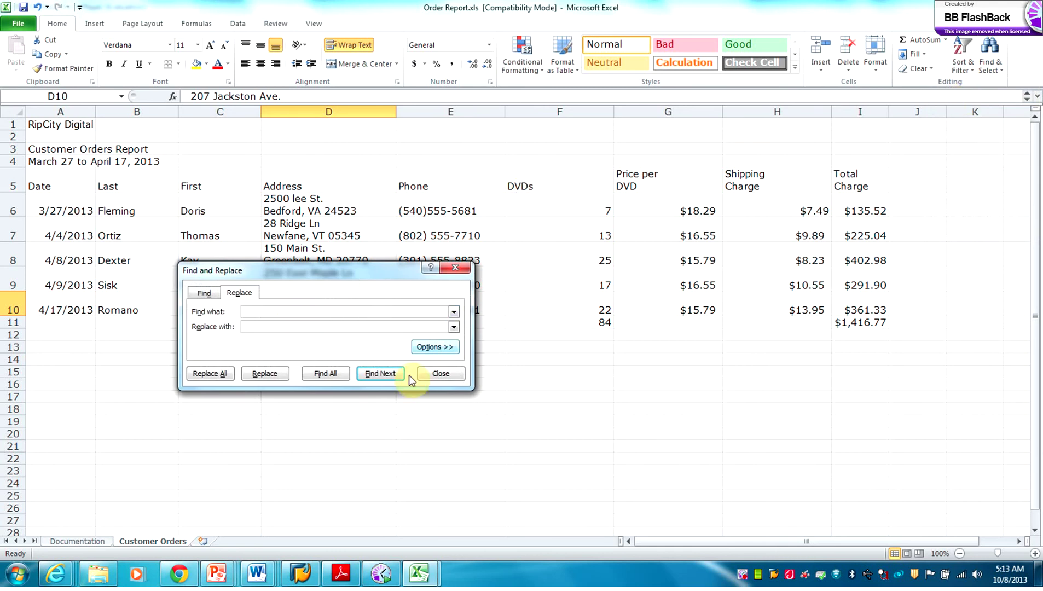
pyautogui.click(204, 293)
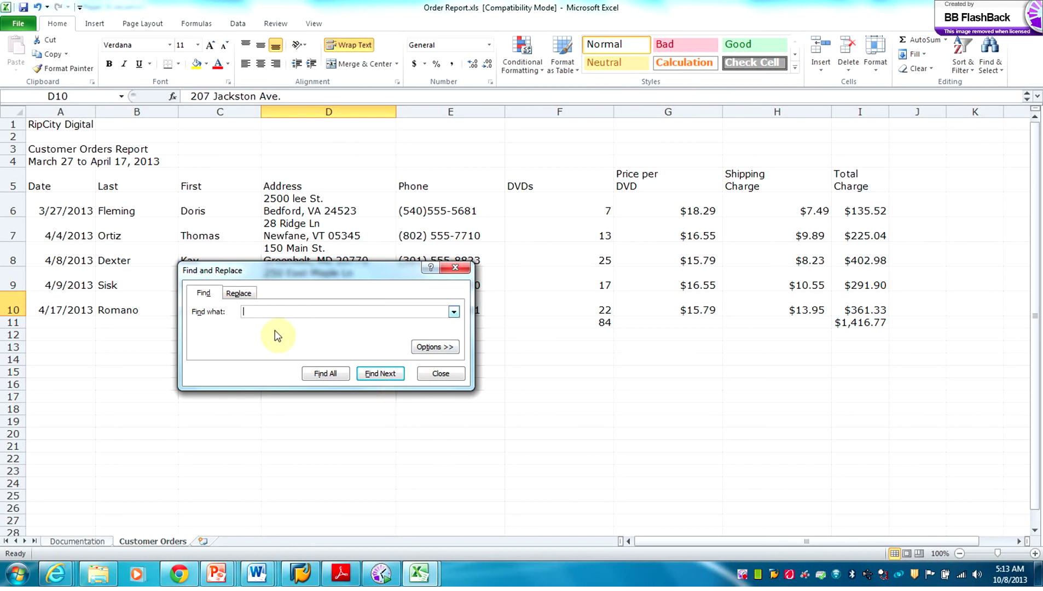
pyautogui.write('St.')
pyautogui.click(233, 294)
pyautogui.click(253, 325)
pyautogui.write('S')
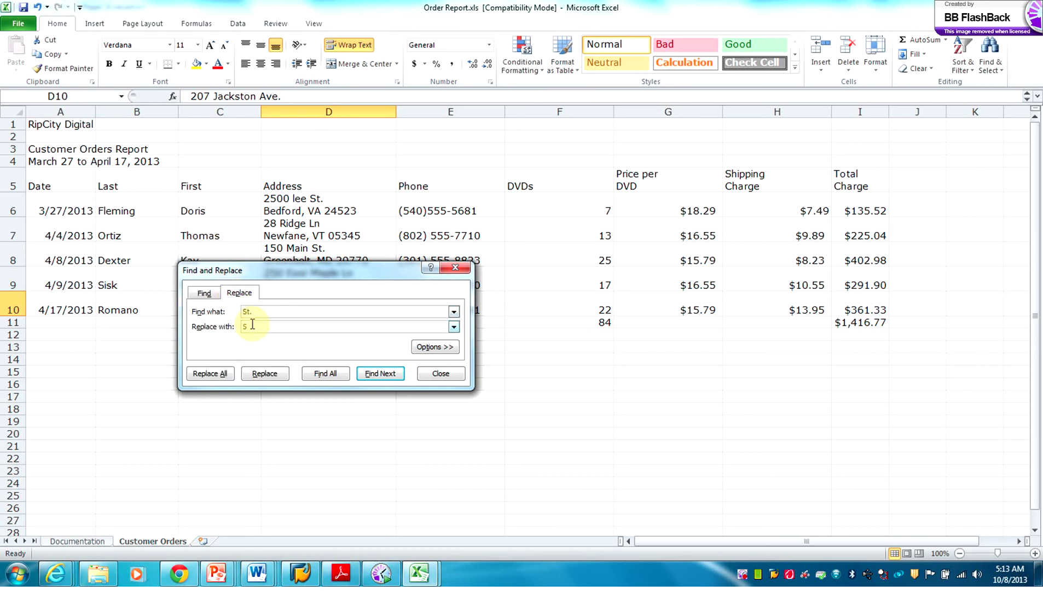
pyautogui.write('treet')
pyautogui.click(271, 375)
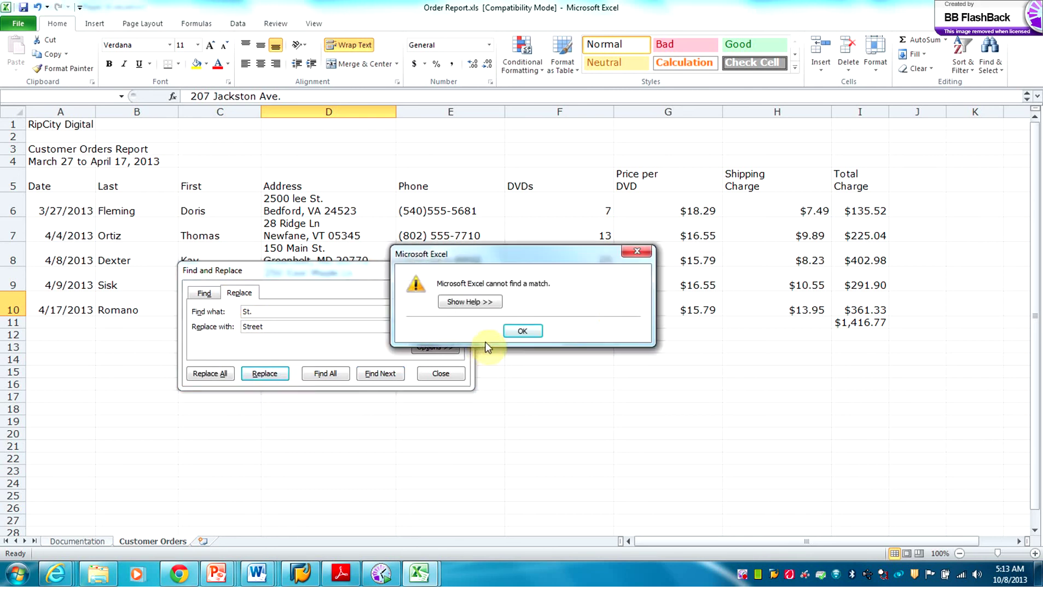
pyautogui.click(520, 332)
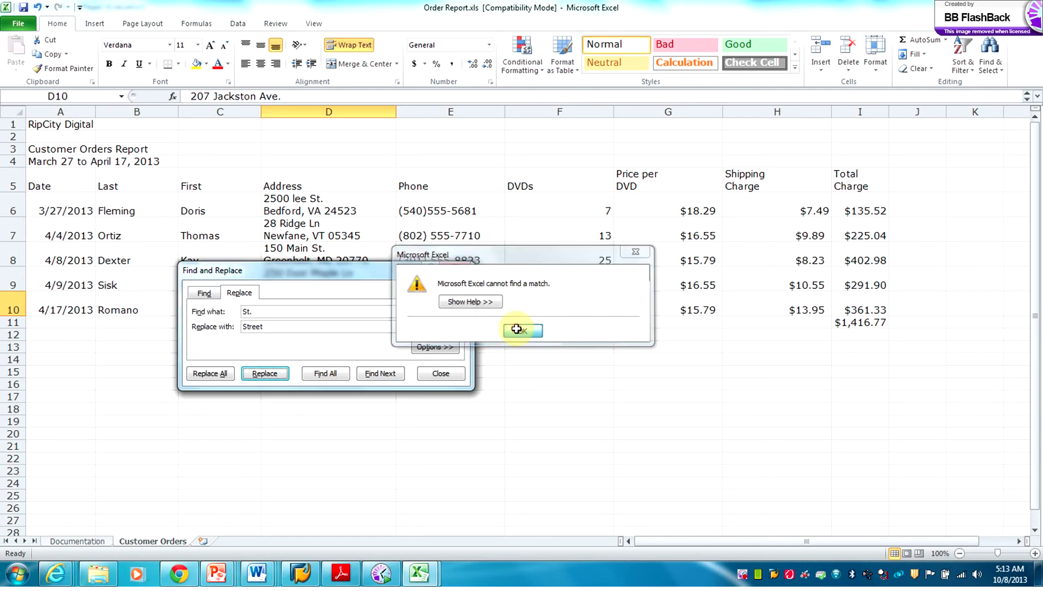
# Step: Select the address range D6:D10 and replace the first "St." in it with "Street"
pyautogui.moveTo(346, 267); pyautogui.dragTo(673, 206)
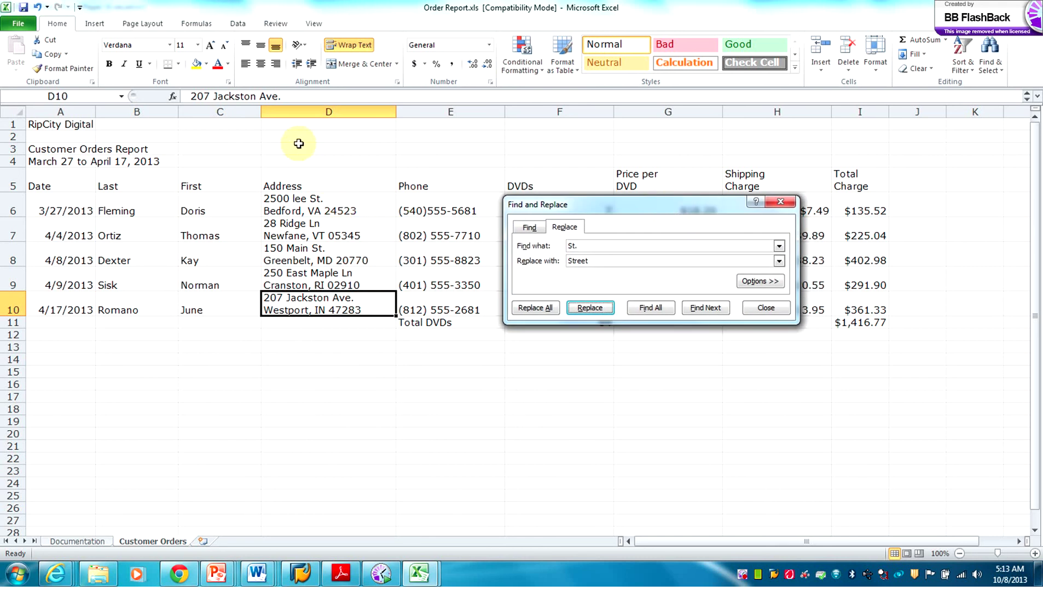
pyautogui.click(293, 202)
pyautogui.moveTo(293, 202); pyautogui.dragTo(301, 304)
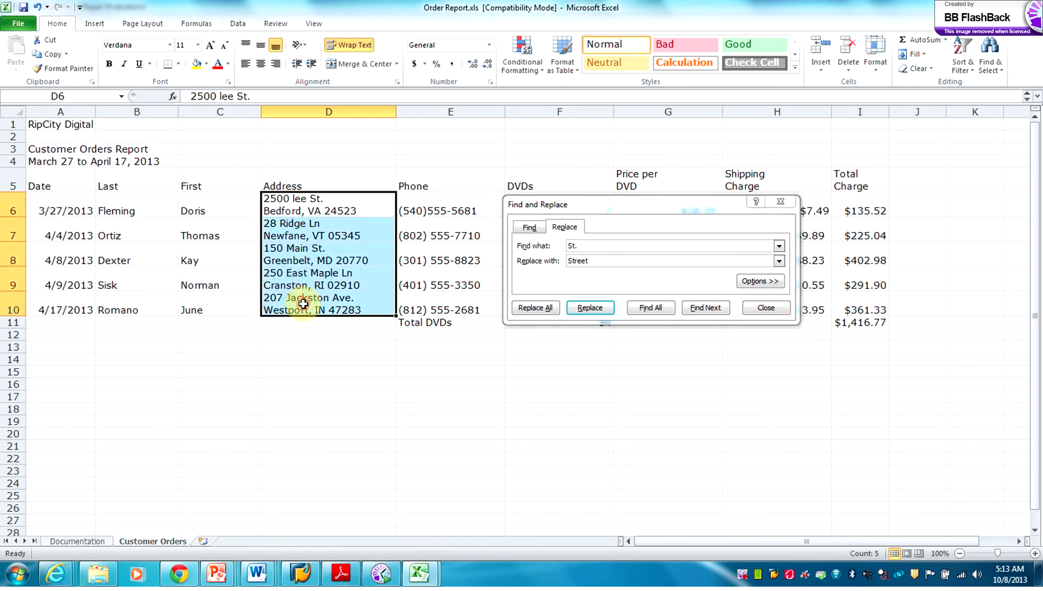
pyautogui.click(589, 308)
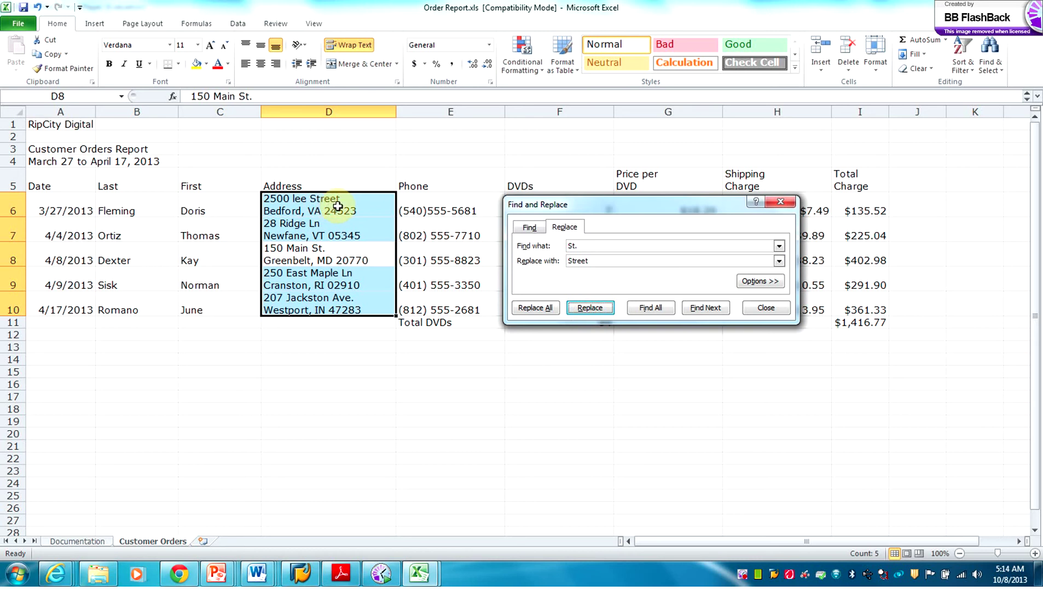
# Step: Replace every "Ln" with "Lane" in the selected customer addresses
pyautogui.click(582, 245)
pyautogui.press('BackSpace')
pyautogui.press('BackSpace')
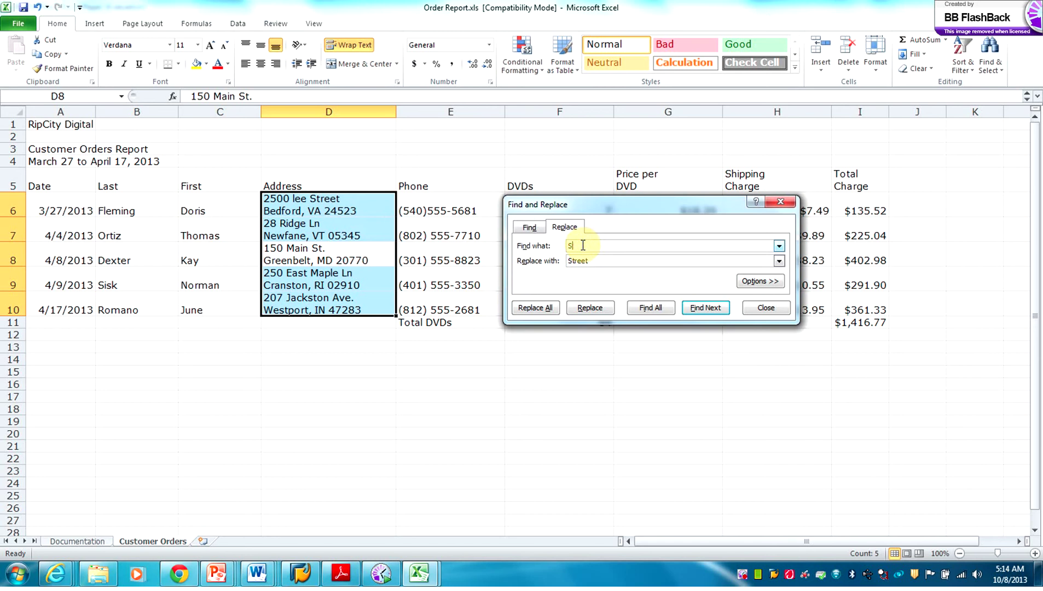
pyautogui.press('BackSpace')
pyautogui.write('Ln')
pyautogui.moveTo(596, 261); pyautogui.dragTo(559, 260)
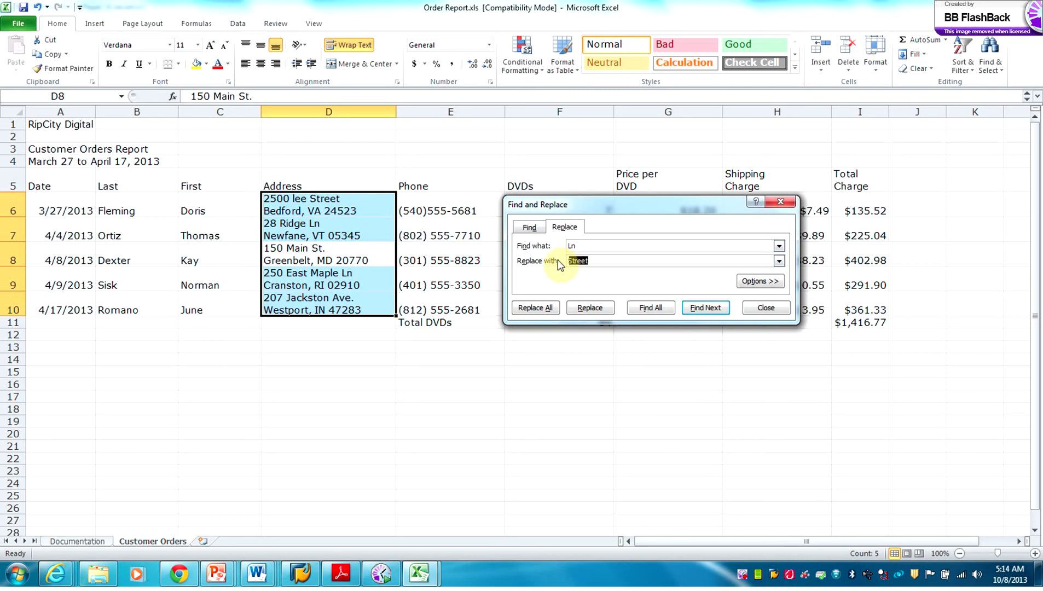
pyautogui.write('Lane')
pyautogui.click(549, 310)
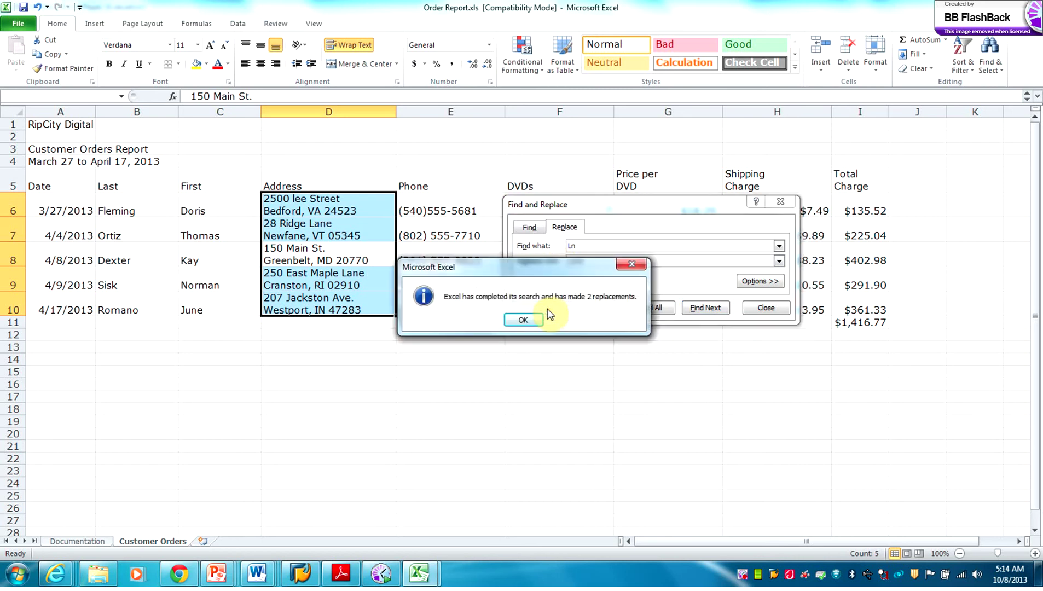
pyautogui.click(532, 318)
# Step: Set Find and Replace to change "Ave." to "Avenue" and try the replacement on the selected address range
pyautogui.click(593, 245)
pyautogui.moveTo(594, 246); pyautogui.dragTo(536, 249)
pyautogui.write('A')
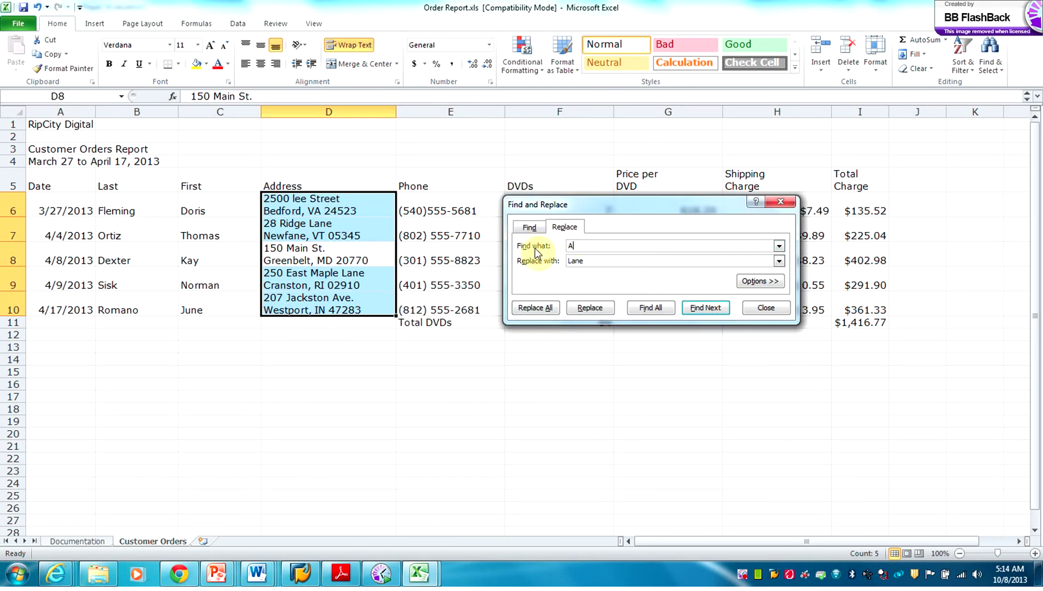
pyautogui.write('ve.')
pyautogui.click(587, 261)
pyautogui.moveTo(587, 261); pyautogui.dragTo(534, 263)
pyautogui.write('Avenue')
pyautogui.click(605, 310)
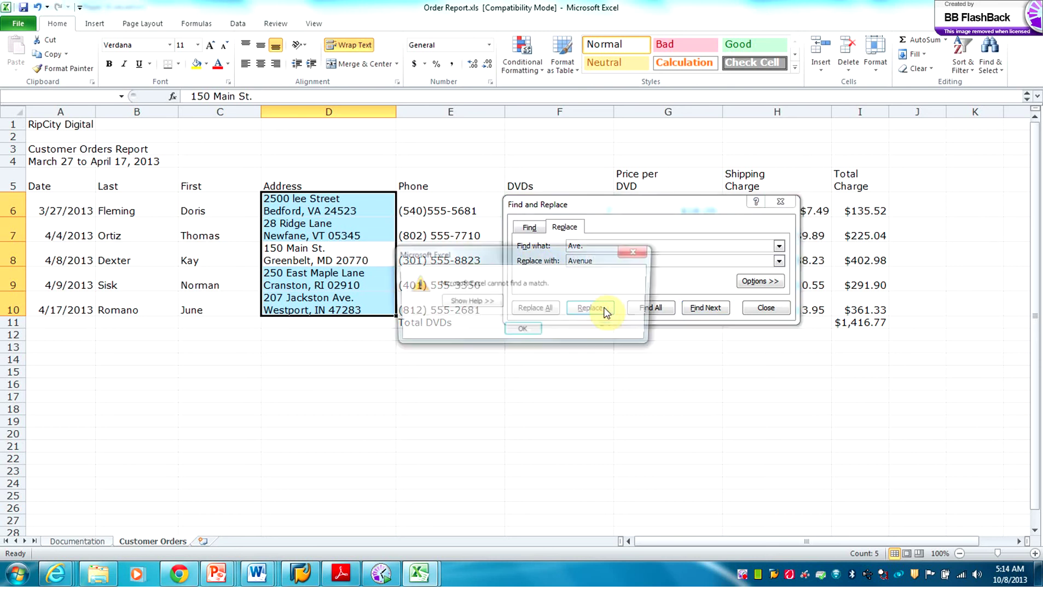
pyautogui.click(526, 330)
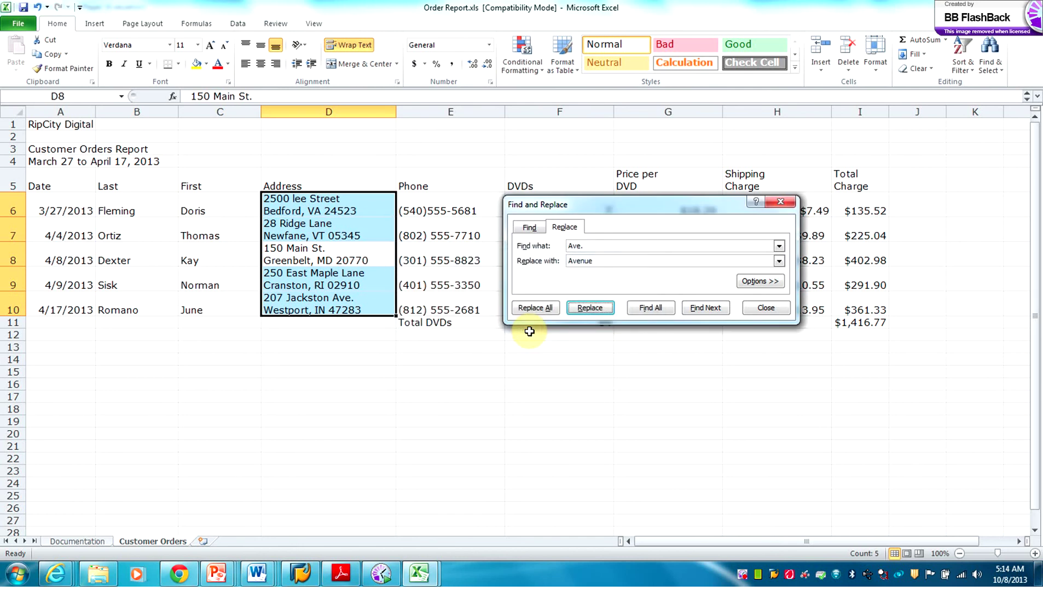
pyautogui.click(586, 307)
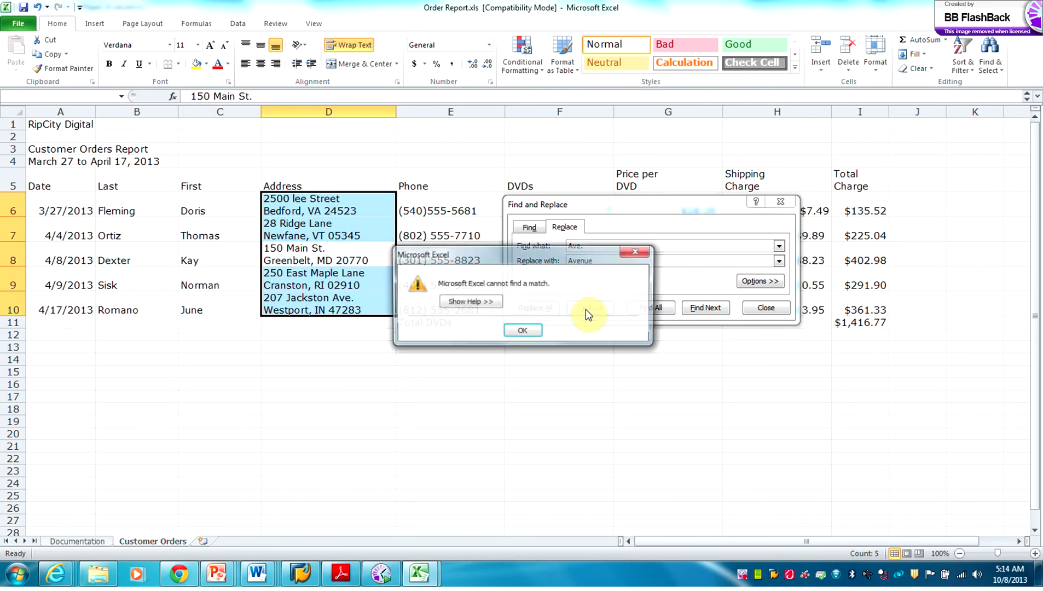
pyautogui.click(522, 332)
pyautogui.click(493, 336)
# Step: Replace "Ave." with "Avenue" in cell D10 and close Find and Replace
pyautogui.click(350, 304)
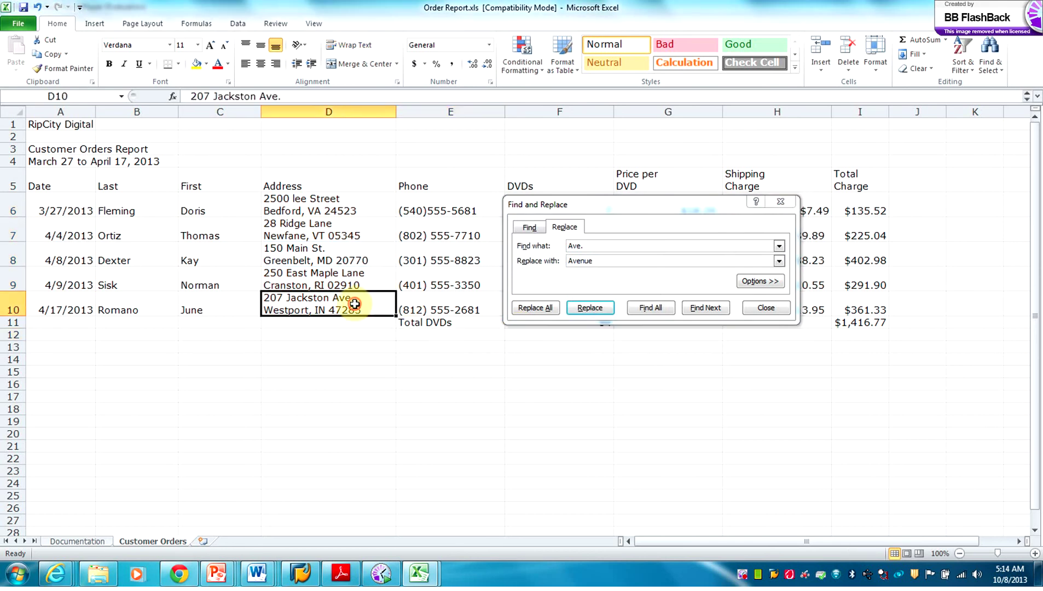
pyautogui.click(579, 305)
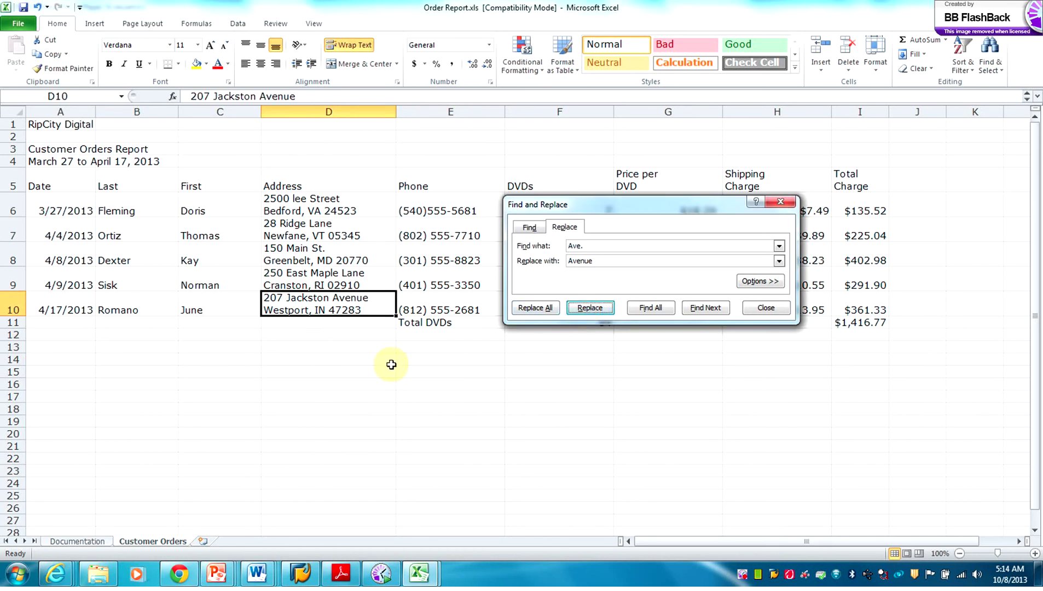
pyautogui.click(773, 201)
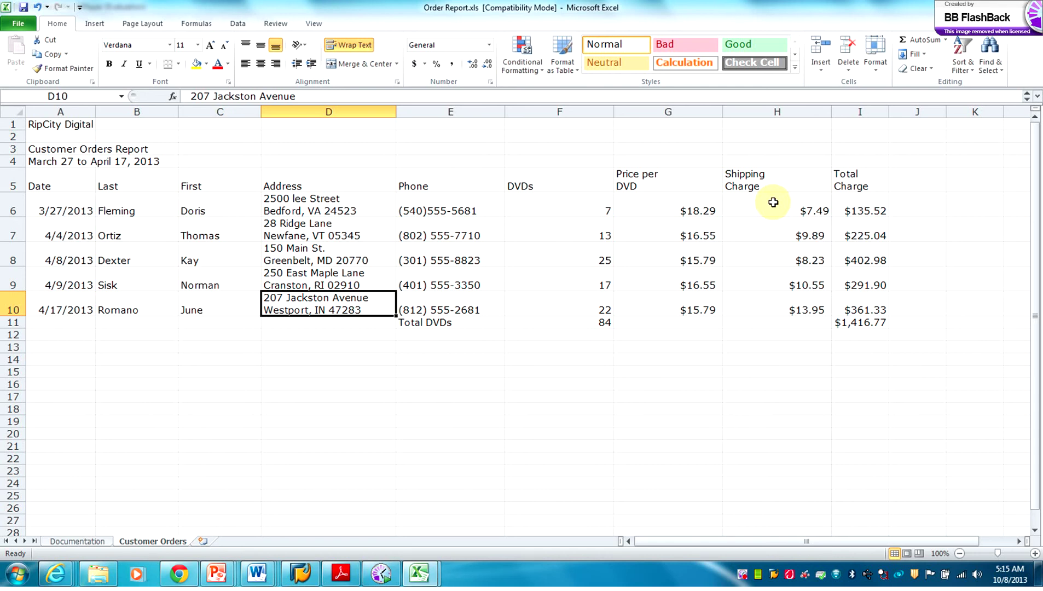
# Step: Set the worksheet's page orientation to landscape
pyautogui.click(155, 28)
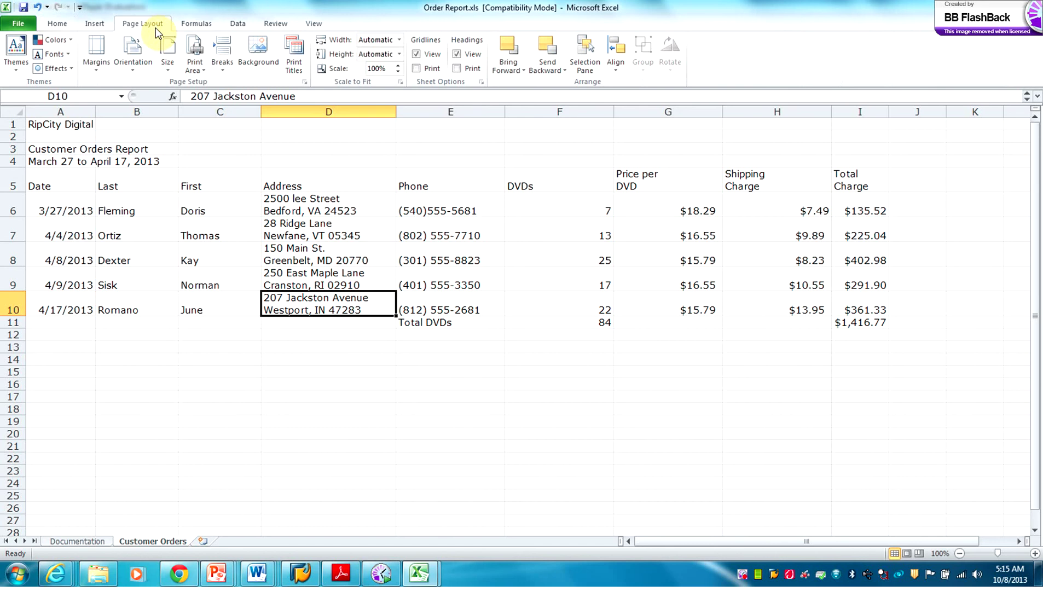
pyautogui.click(133, 60)
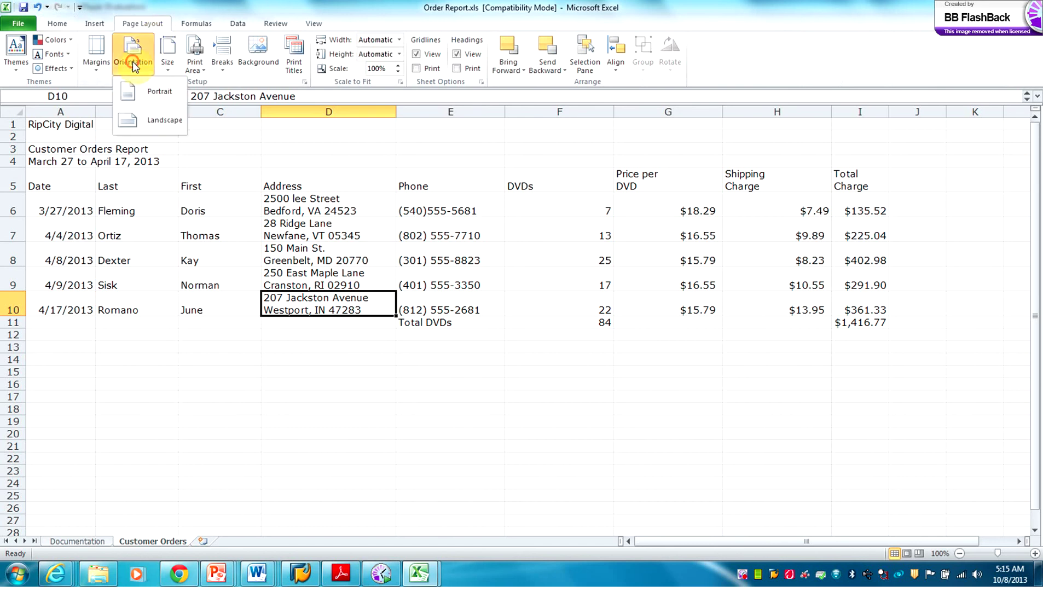
pyautogui.click(149, 123)
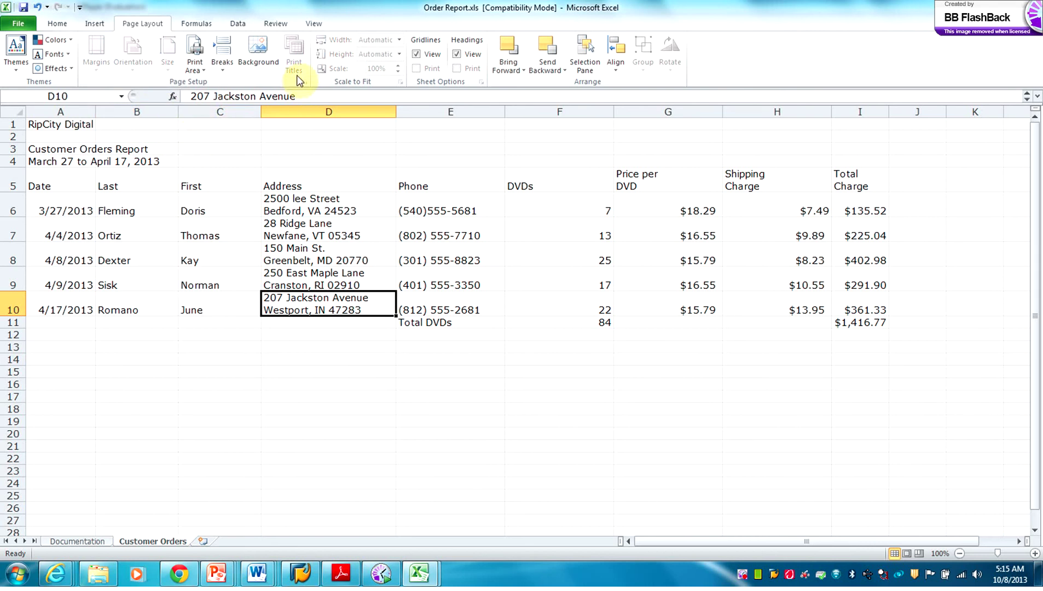
pyautogui.click(244, 137)
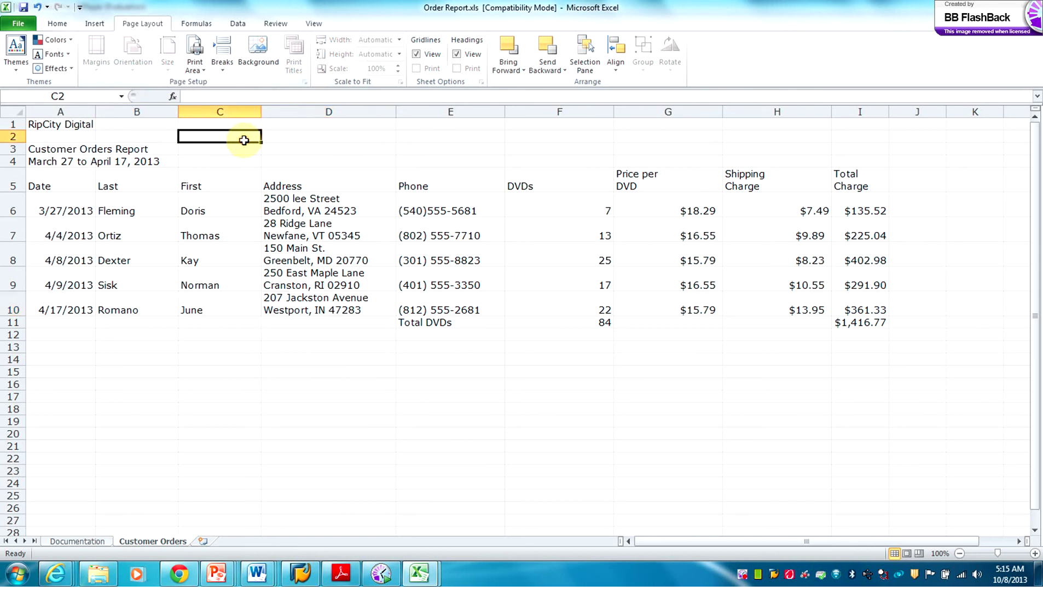
pyautogui.click(304, 83)
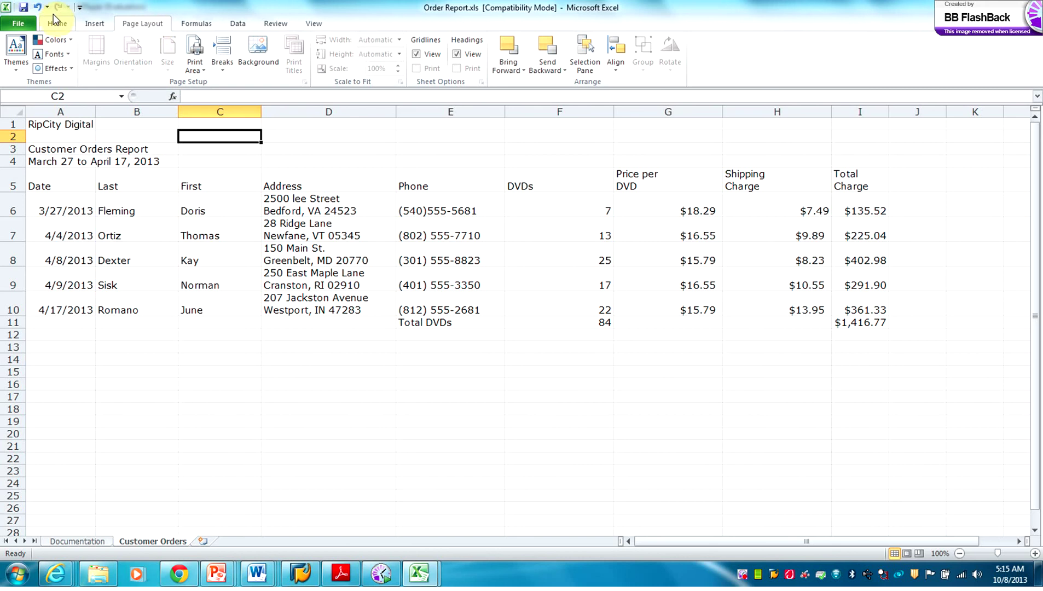
# Step: Save the Order Report workbook under its existing name
pyautogui.click(27, 23)
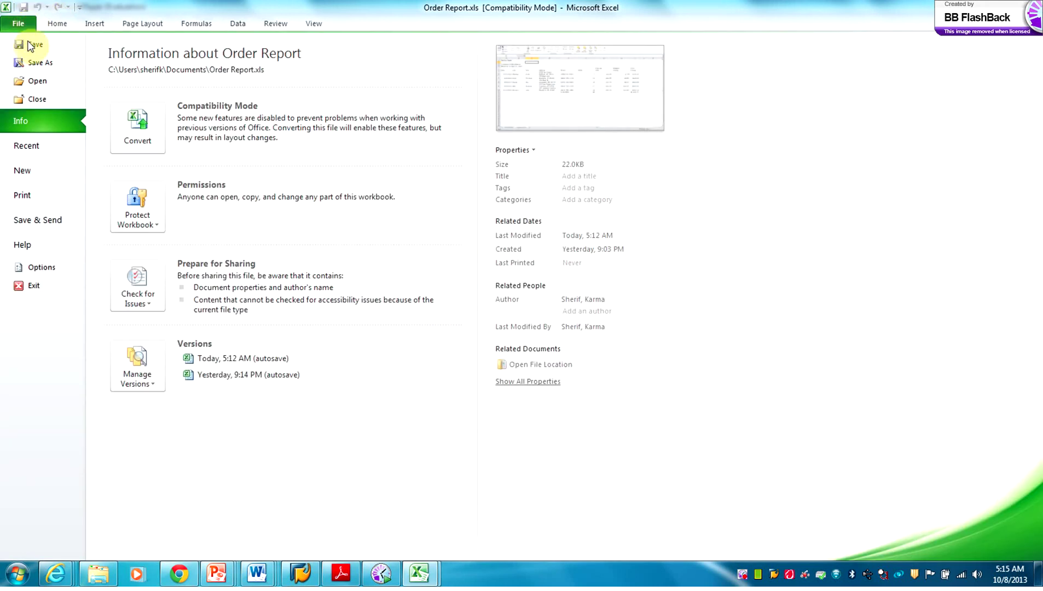
pyautogui.click(31, 45)
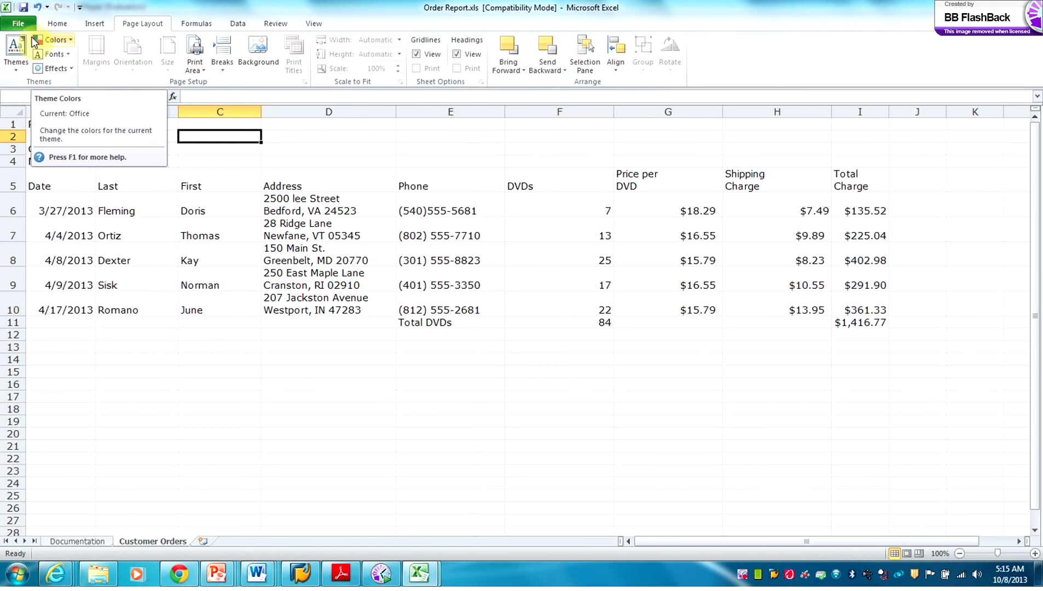
# Step: Preview the Customer Orders printout and set its page orientation to landscape in Page Setup
pyautogui.click(24, 26)
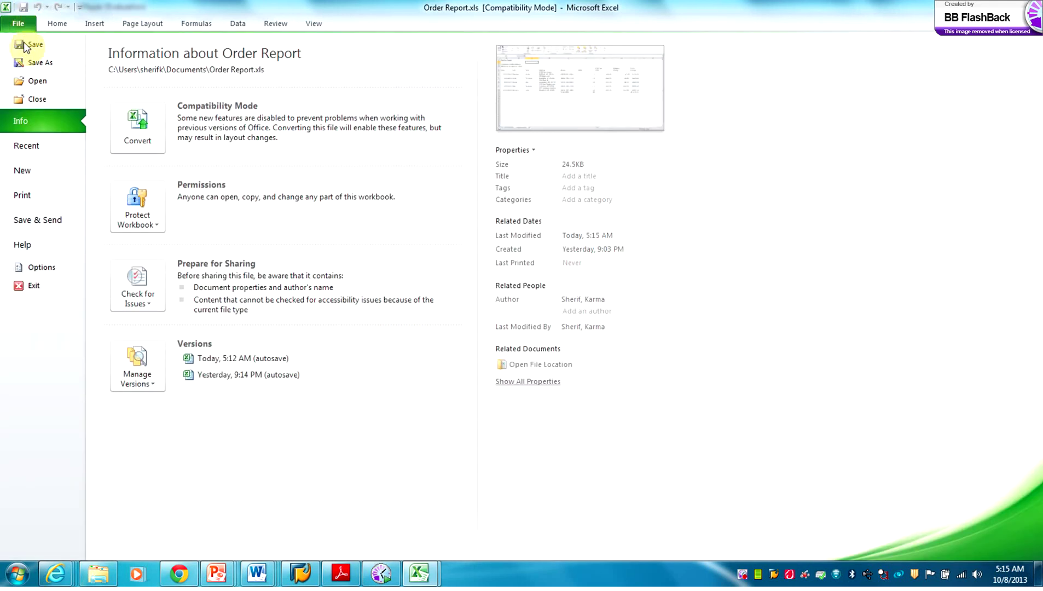
pyautogui.click(25, 197)
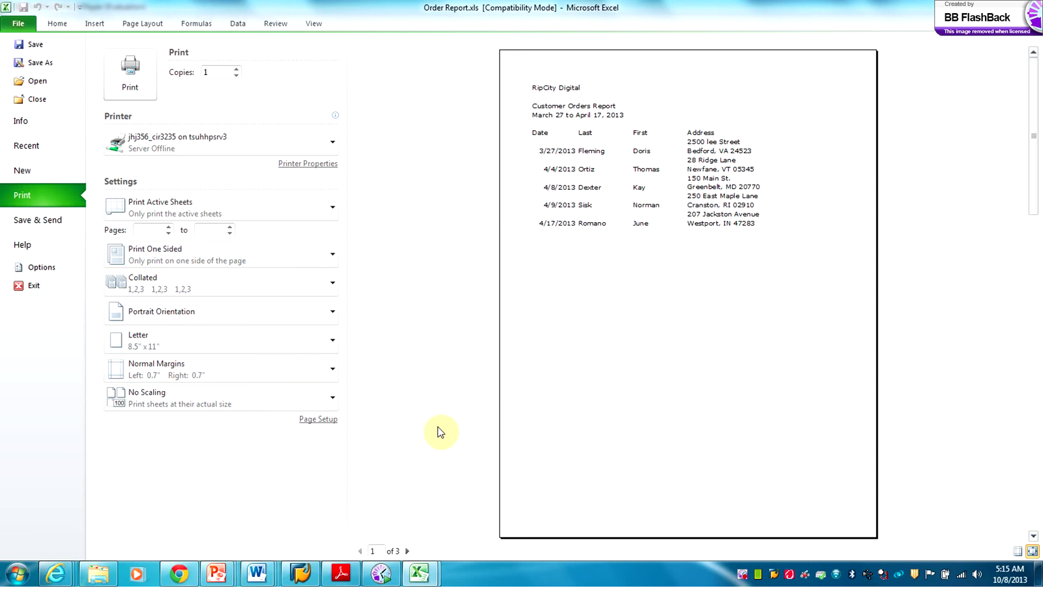
pyautogui.click(327, 420)
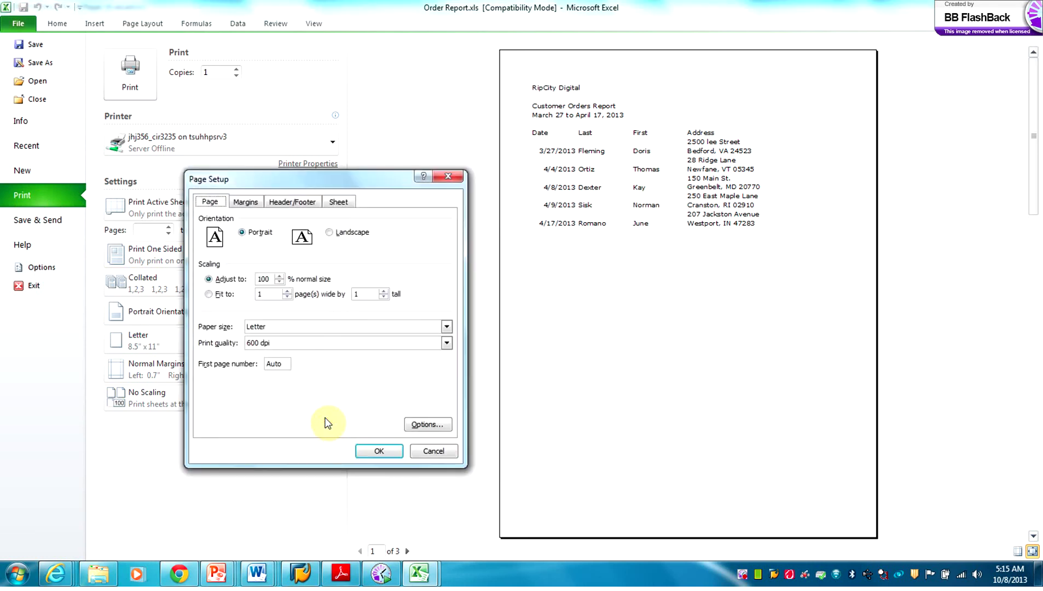
pyautogui.click(329, 232)
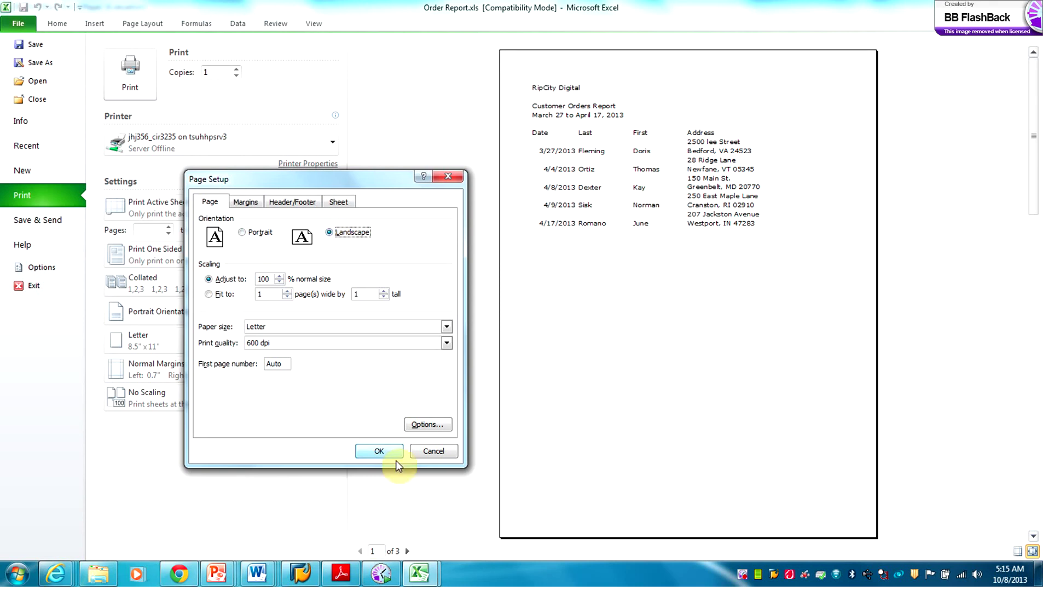
pyautogui.click(379, 451)
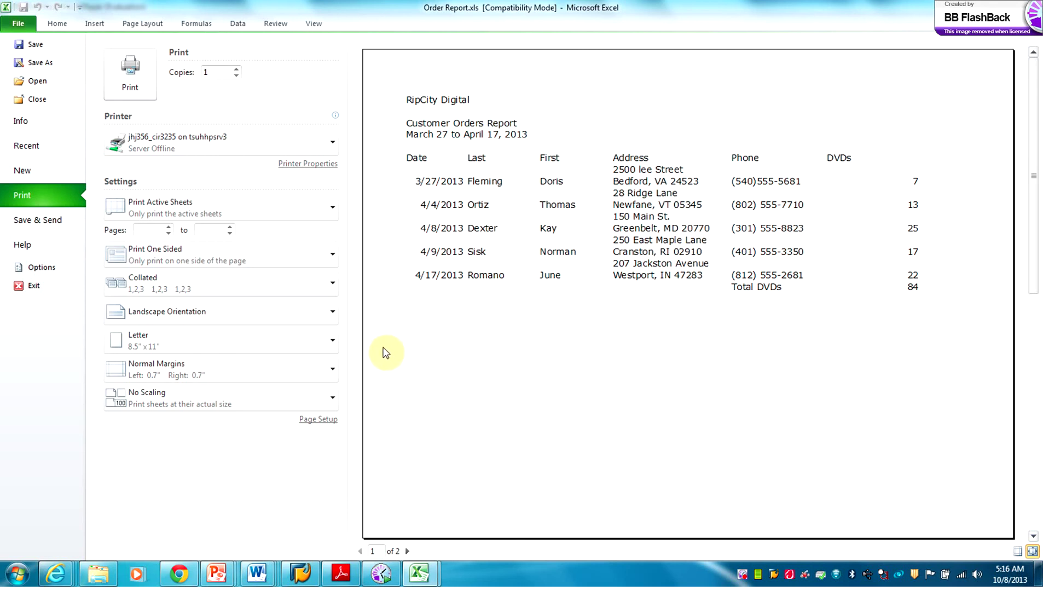
# Step: Scale the worksheet to fit 1 page wide by 1 tall and preview the printout
pyautogui.click(155, 23)
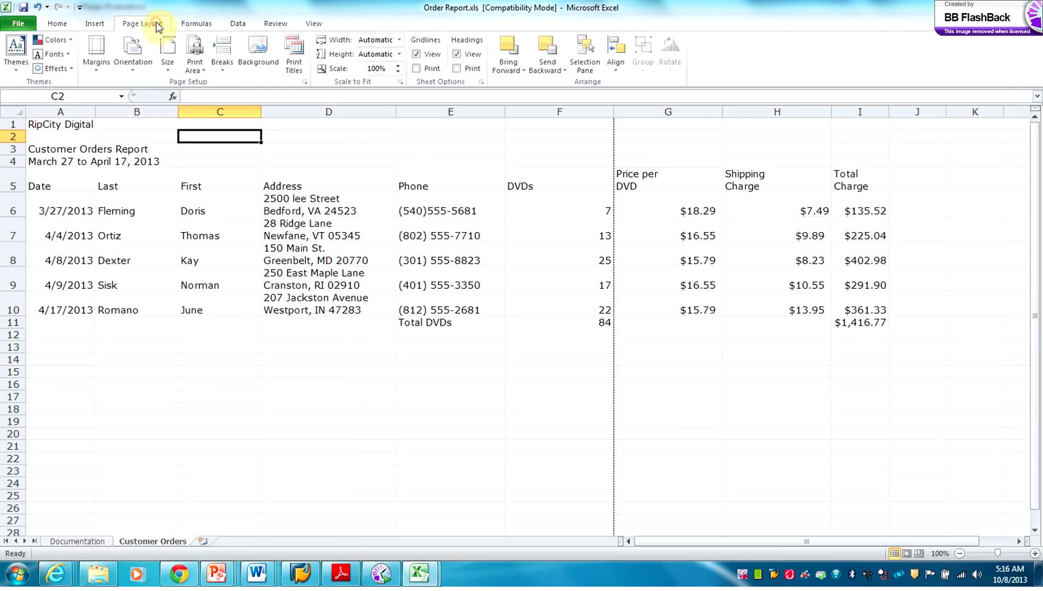
pyautogui.click(304, 82)
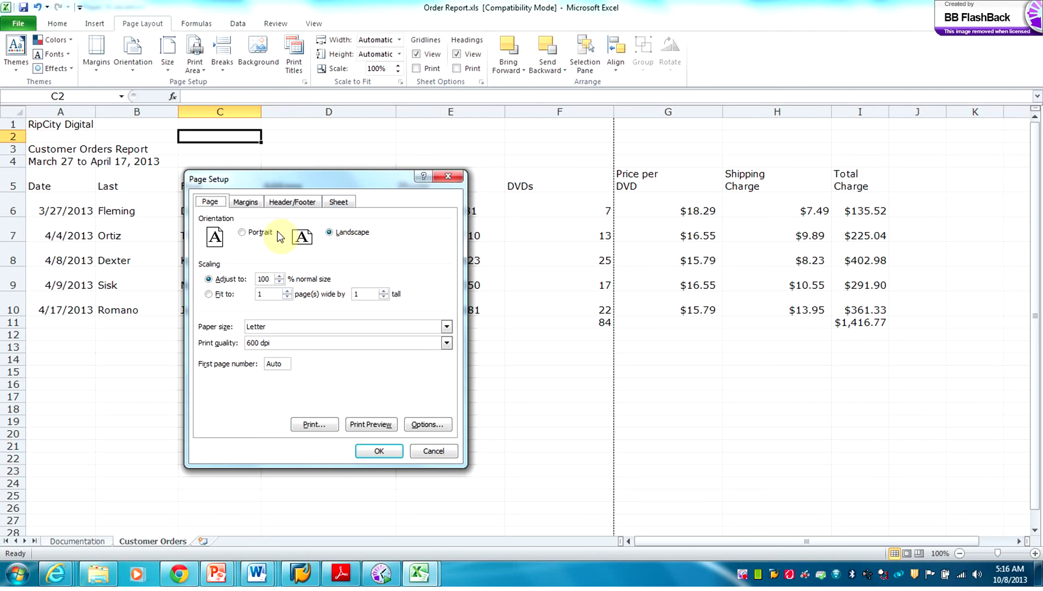
pyautogui.click(209, 296)
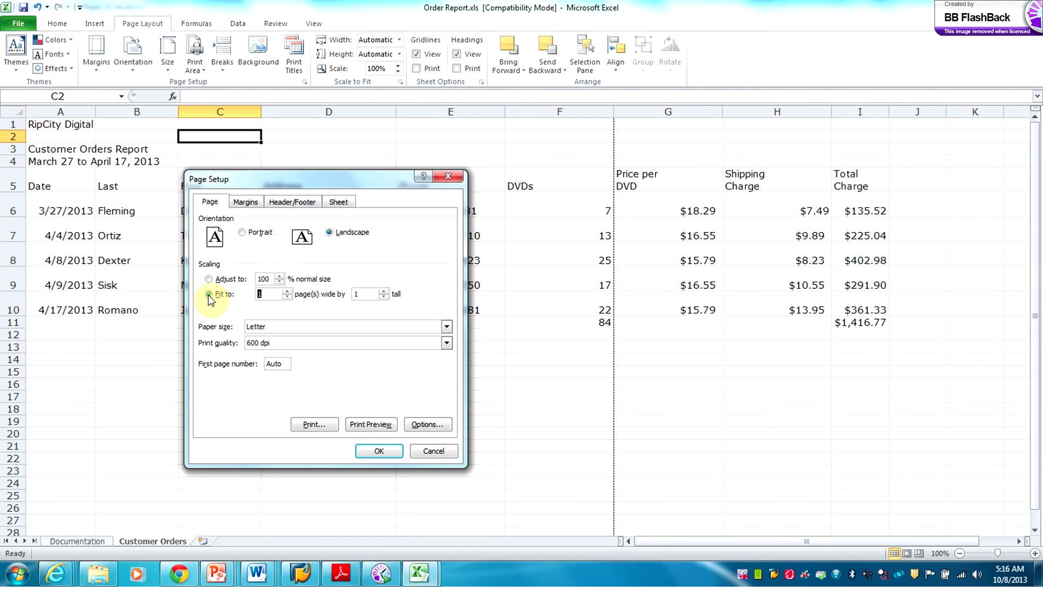
pyautogui.click(365, 421)
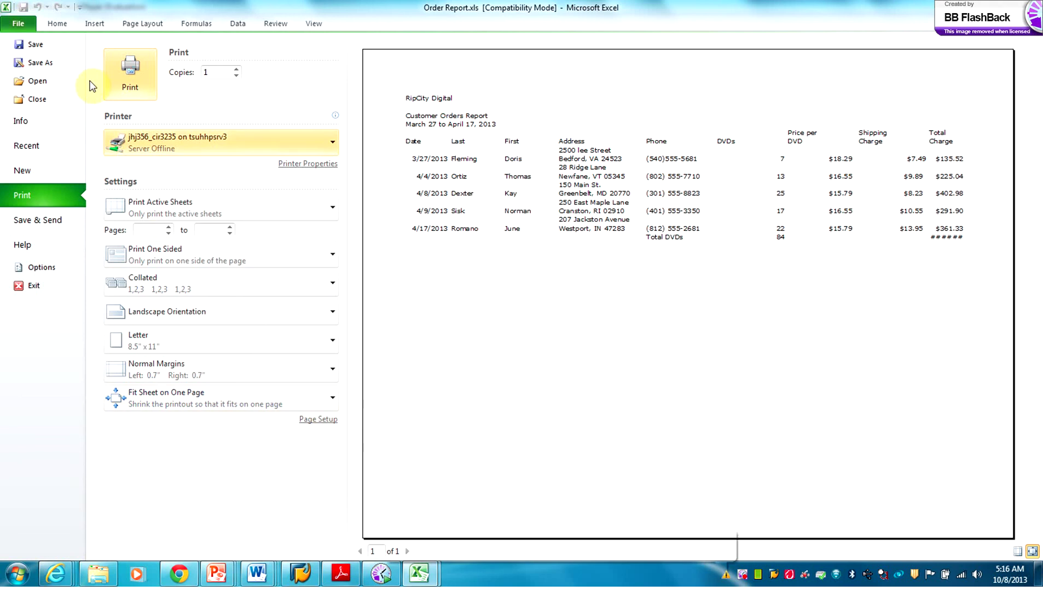
# Step: Widen the Total Charge column (I) slightly so the grand total in I11 has more room
pyautogui.click(57, 24)
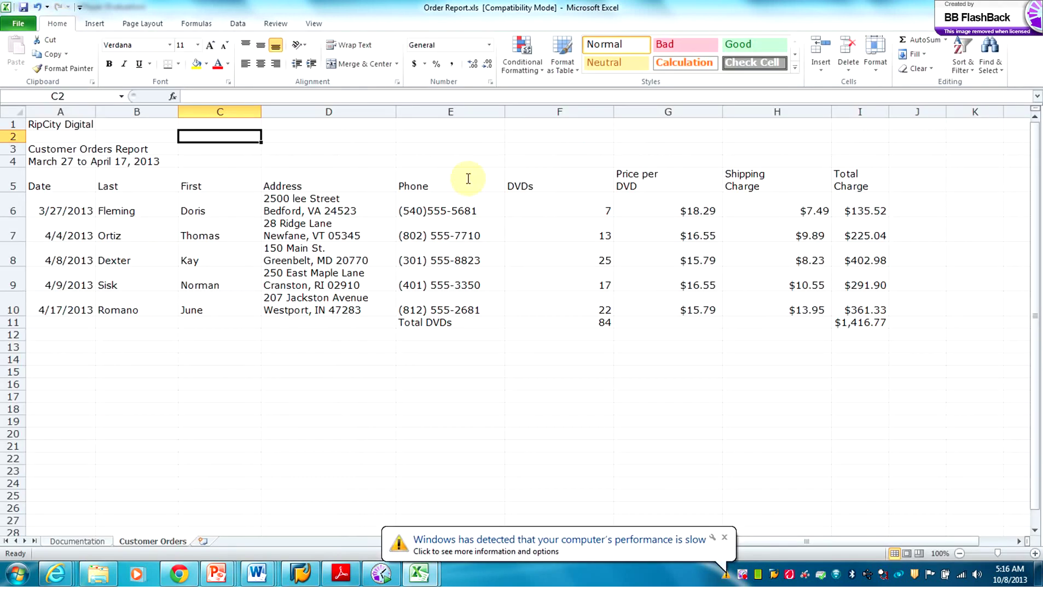
pyautogui.click(843, 321)
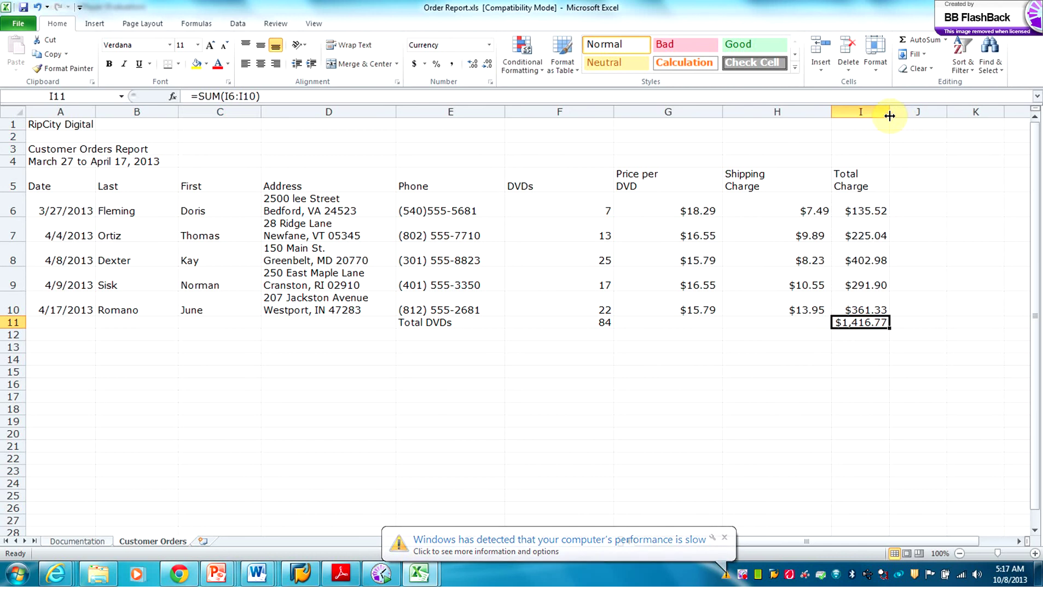
pyautogui.moveTo(890, 115); pyautogui.dragTo(895, 115)
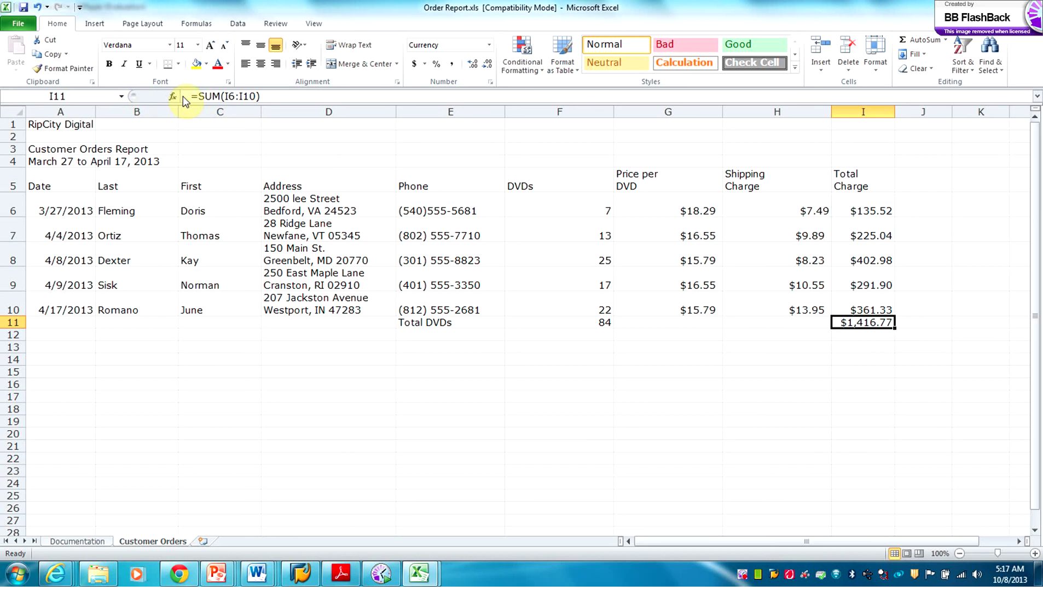
# Step: Preview the printout from Page Setup to check the Total Charge column, and dismiss the Windows performance notification
pyautogui.click(141, 23)
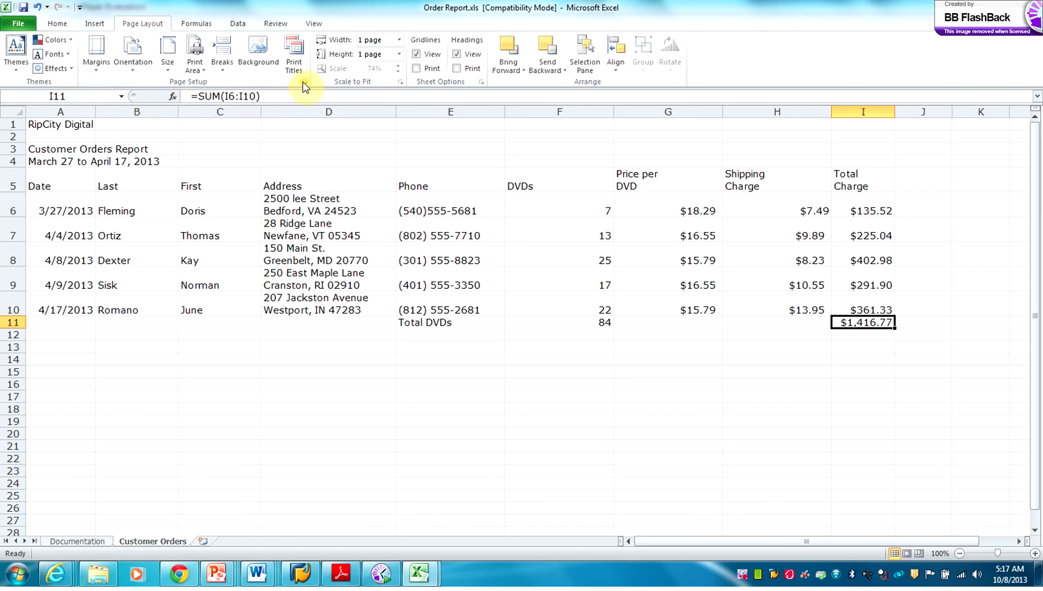
pyautogui.click(275, 128)
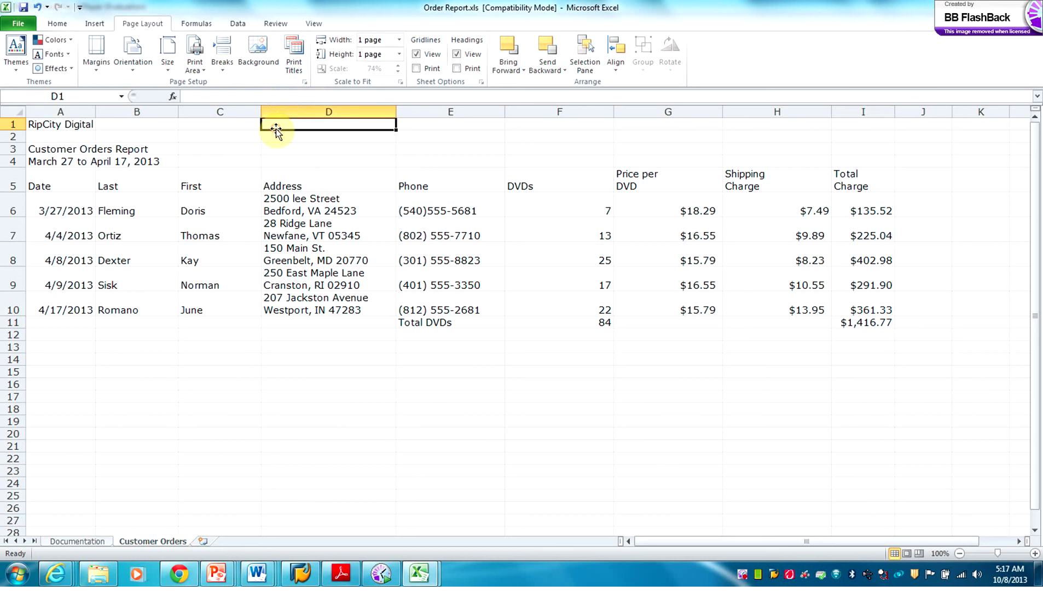
pyautogui.click(306, 82)
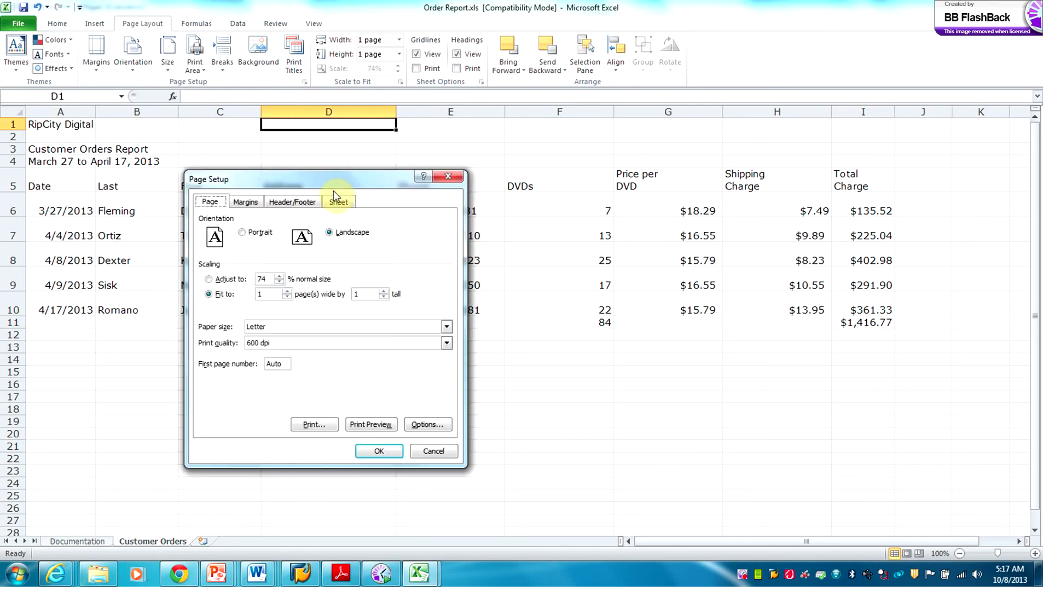
pyautogui.click(362, 426)
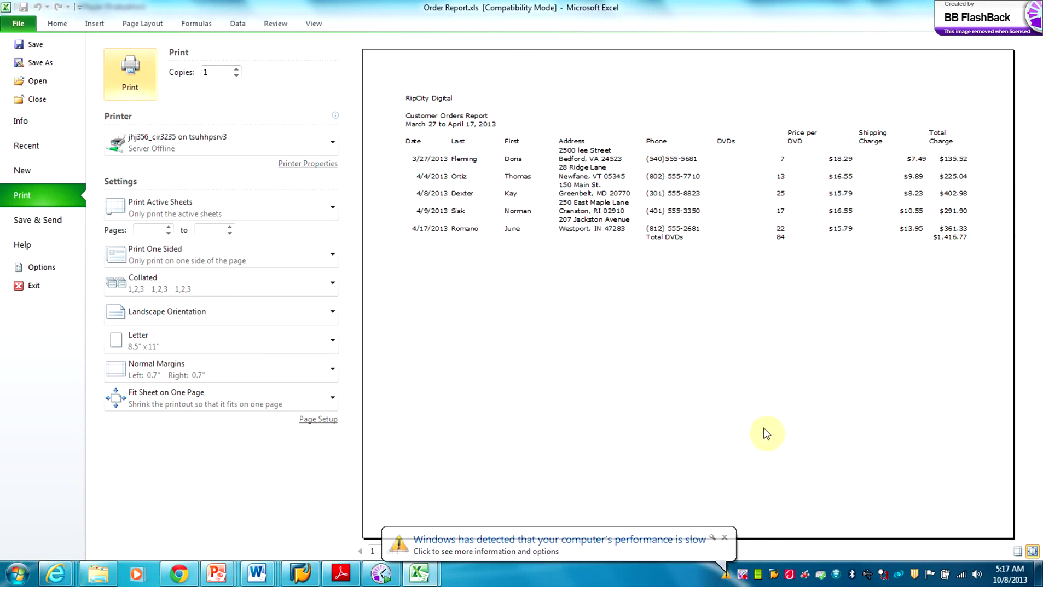
pyautogui.click(725, 537)
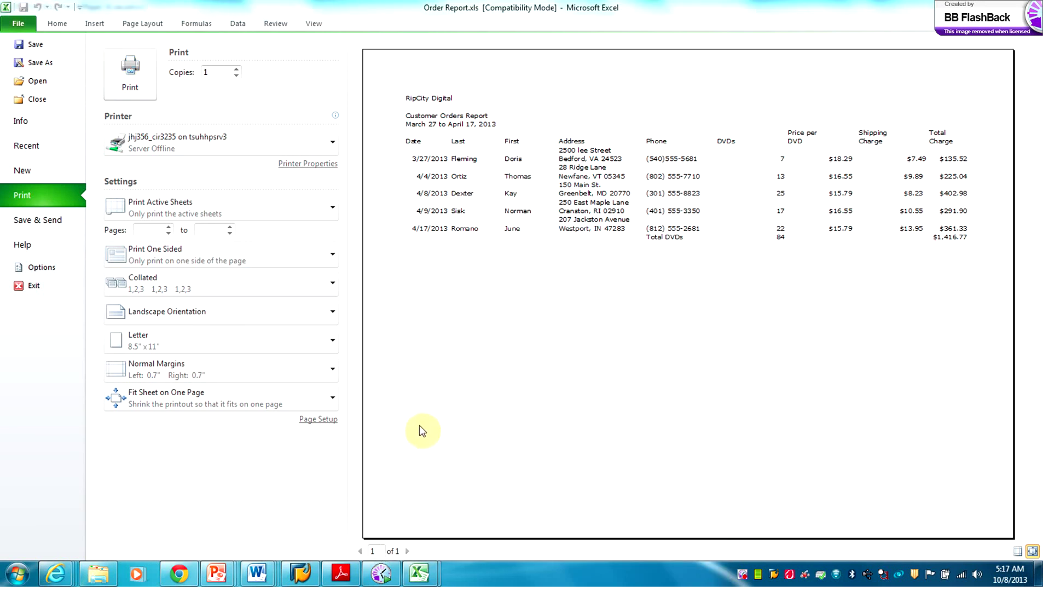
# Step: Review the orientation and scaling options in Page Setup, and return to the worksheet
pyautogui.click(319, 420)
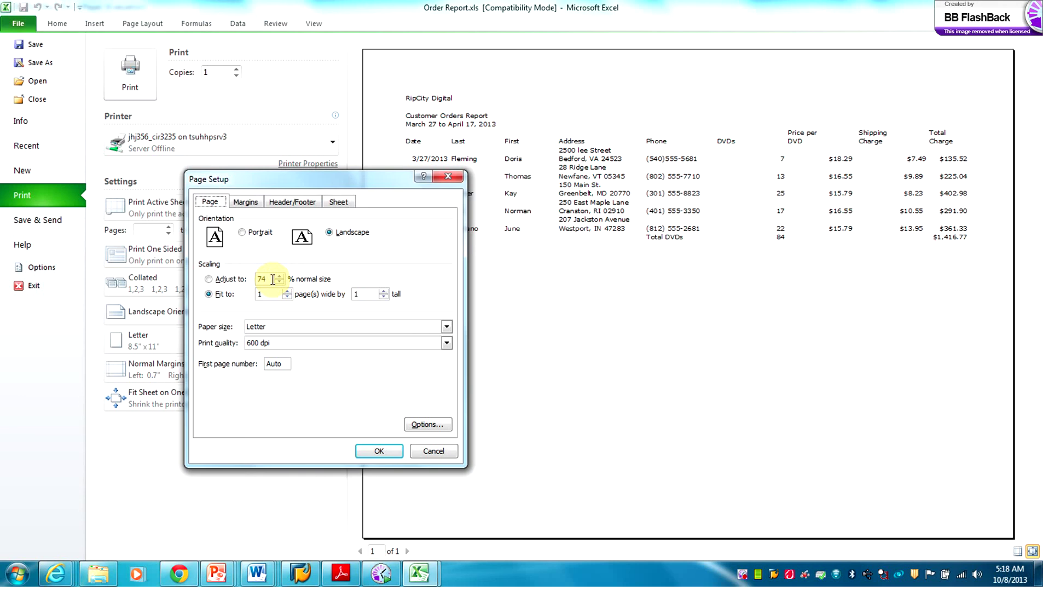
pyautogui.click(377, 452)
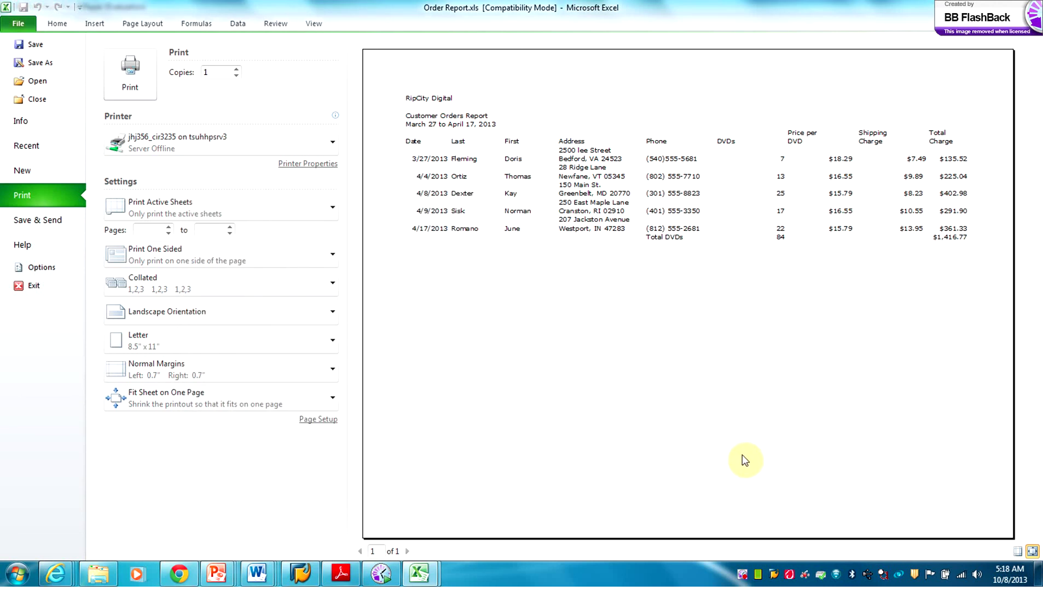
pyautogui.click(57, 23)
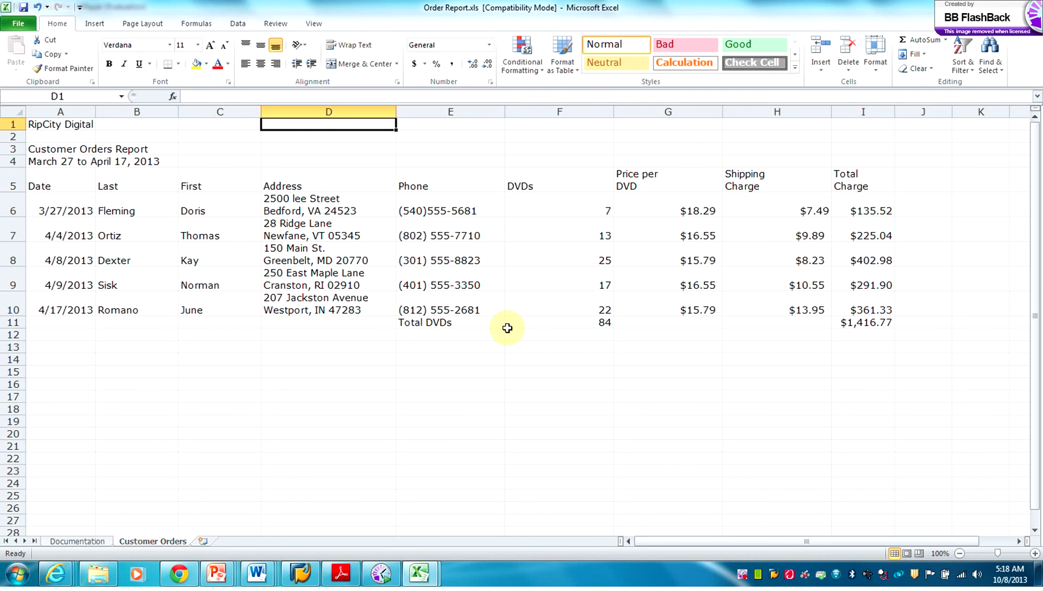
# Step: Display the worksheet's formulas, examine them across columns A to I, and switch back to showing values
pyautogui.hotkey('ctrl', '`')
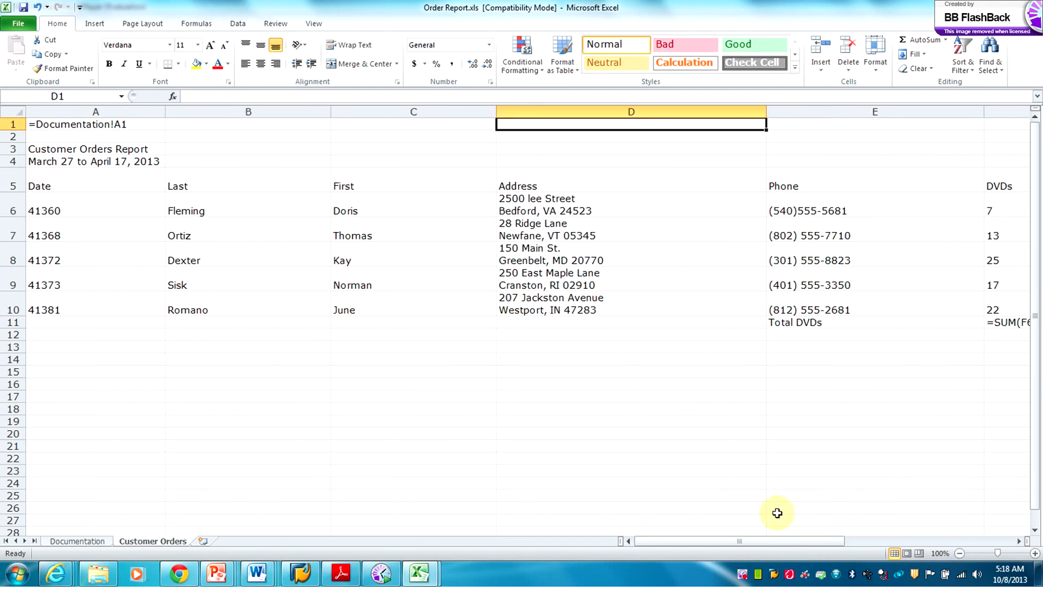
pyautogui.moveTo(788, 542); pyautogui.dragTo(837, 548)
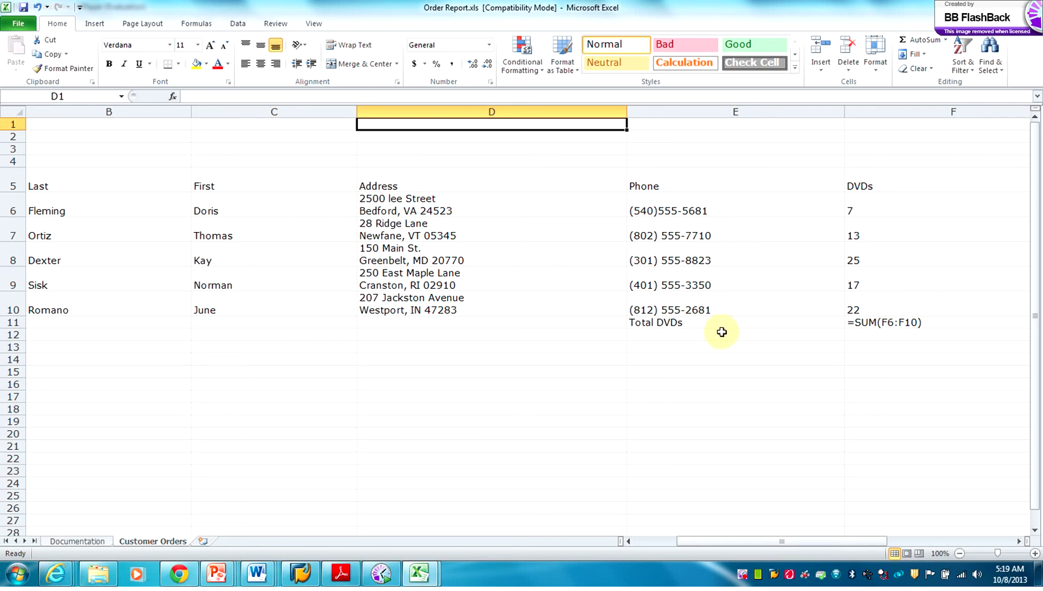
pyautogui.click(903, 541)
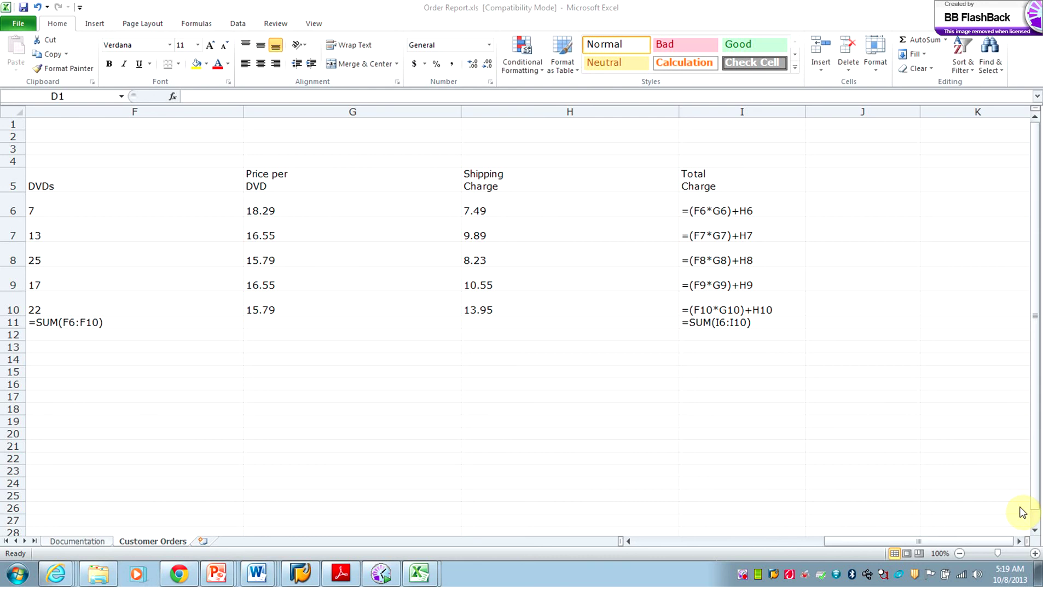
pyautogui.click(805, 544)
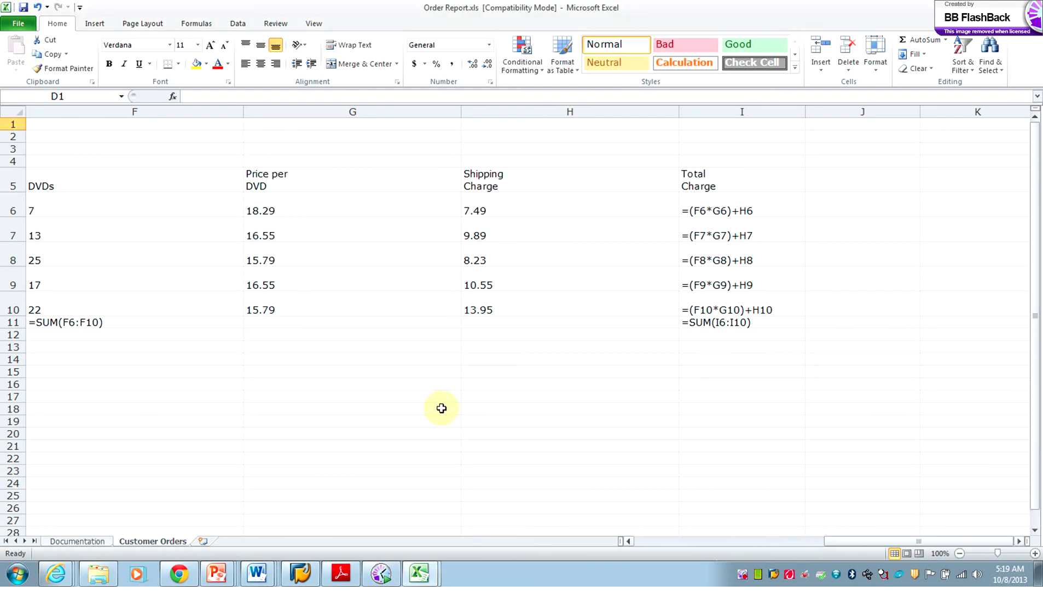
pyautogui.click(692, 534)
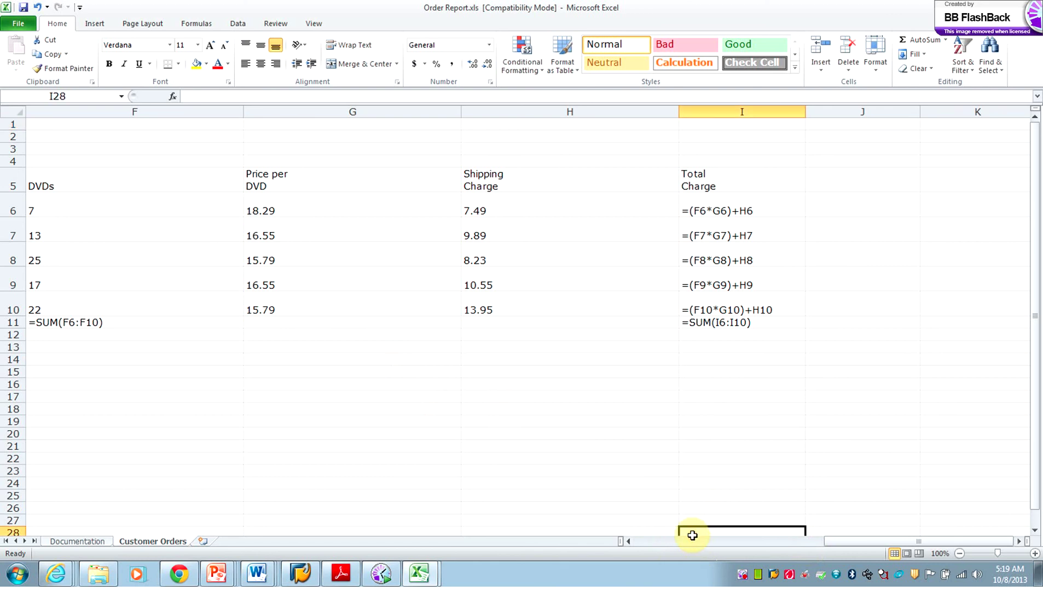
pyautogui.click(692, 543)
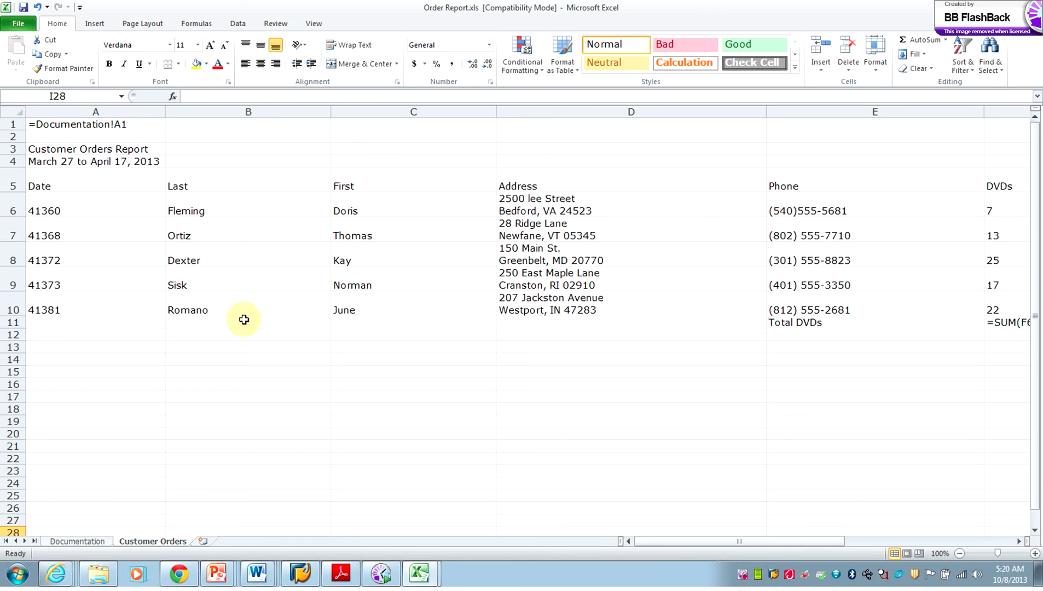
pyautogui.click(113, 111)
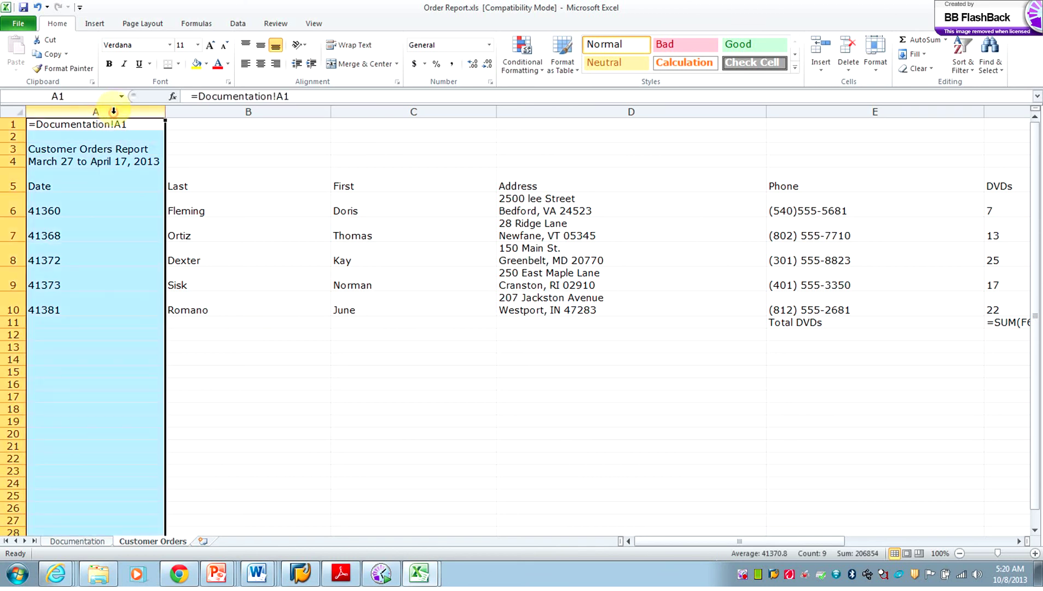
pyautogui.click(186, 134)
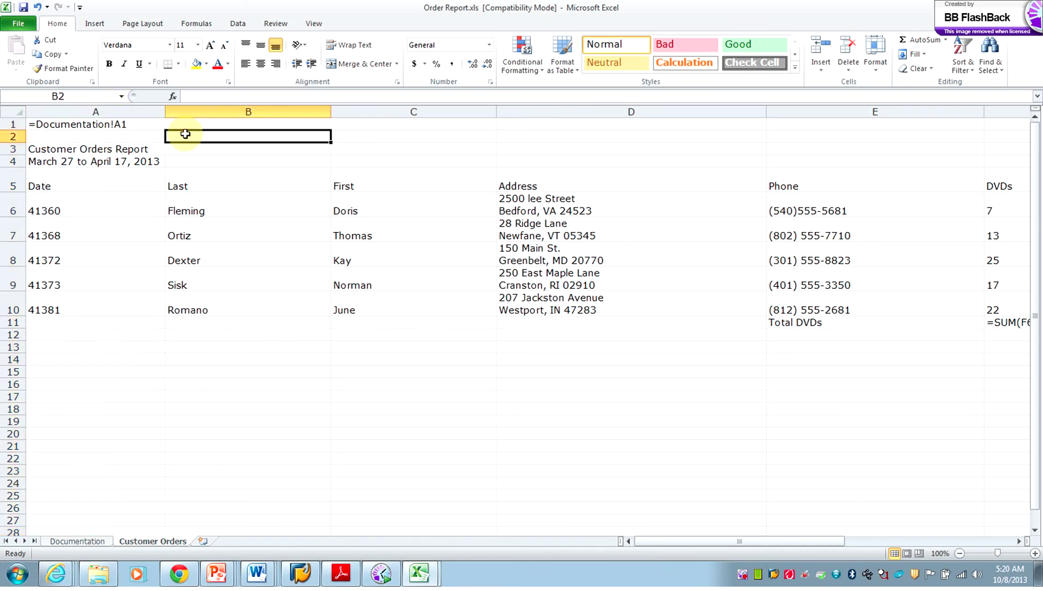
pyautogui.hotkey('ctrl', '`')
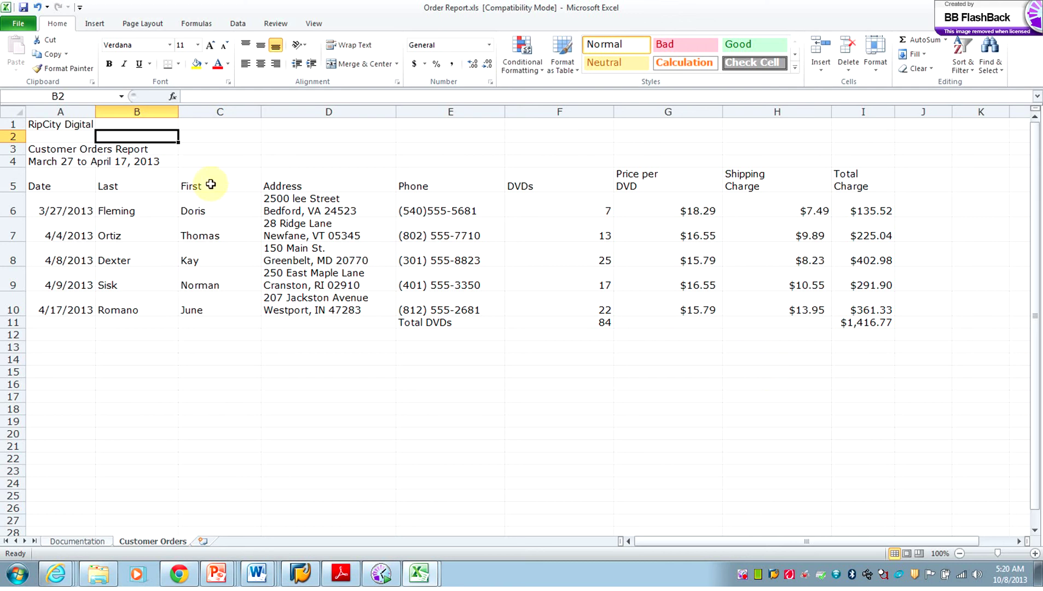
# Step: Save a copy of the workbook as Revised Report.xls in My Documents, keeping the Excel 97-2003 format
pyautogui.click(20, 25)
pyautogui.click(41, 63)
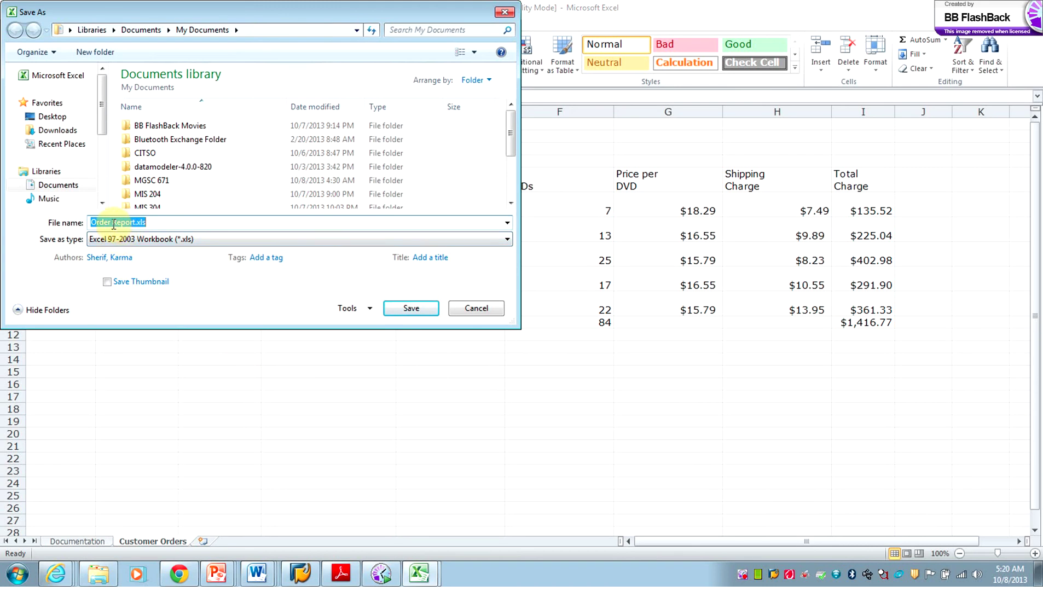
pyautogui.click(110, 222)
pyautogui.moveTo(110, 222); pyautogui.dragTo(76, 222)
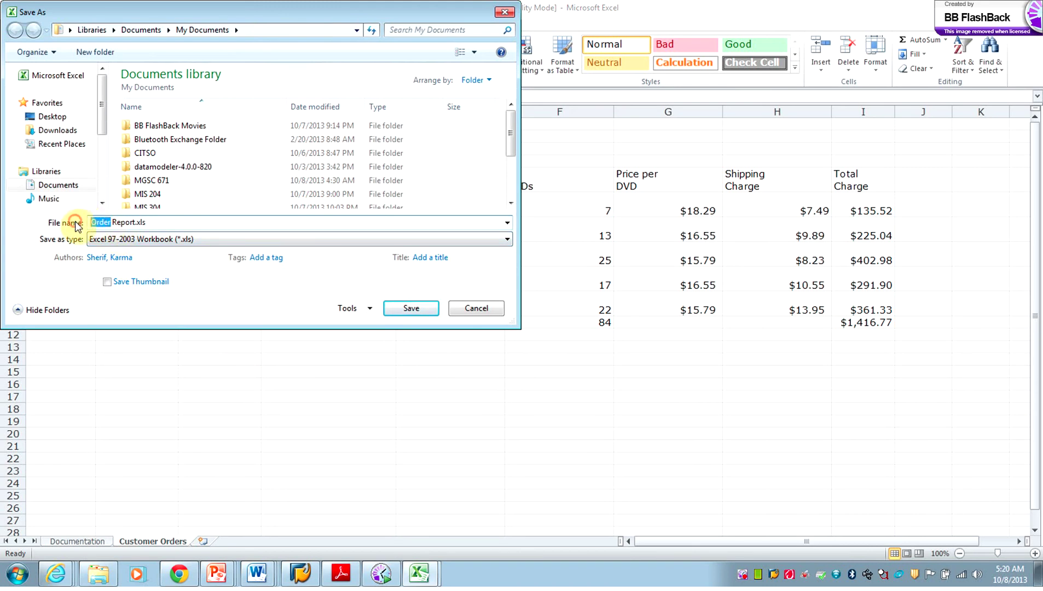
pyautogui.write('Revised')
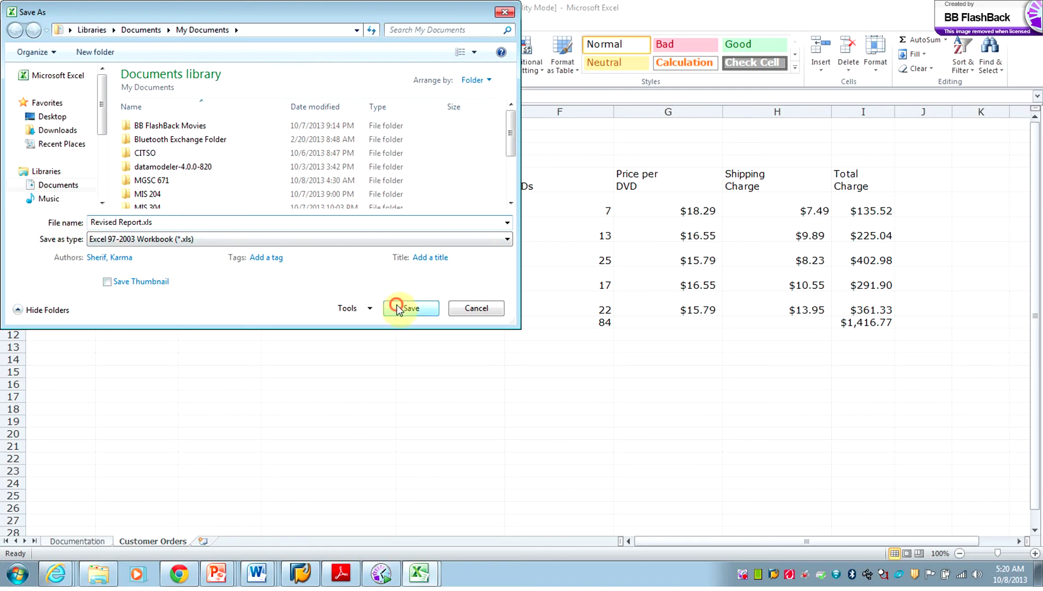
pyautogui.click(395, 308)
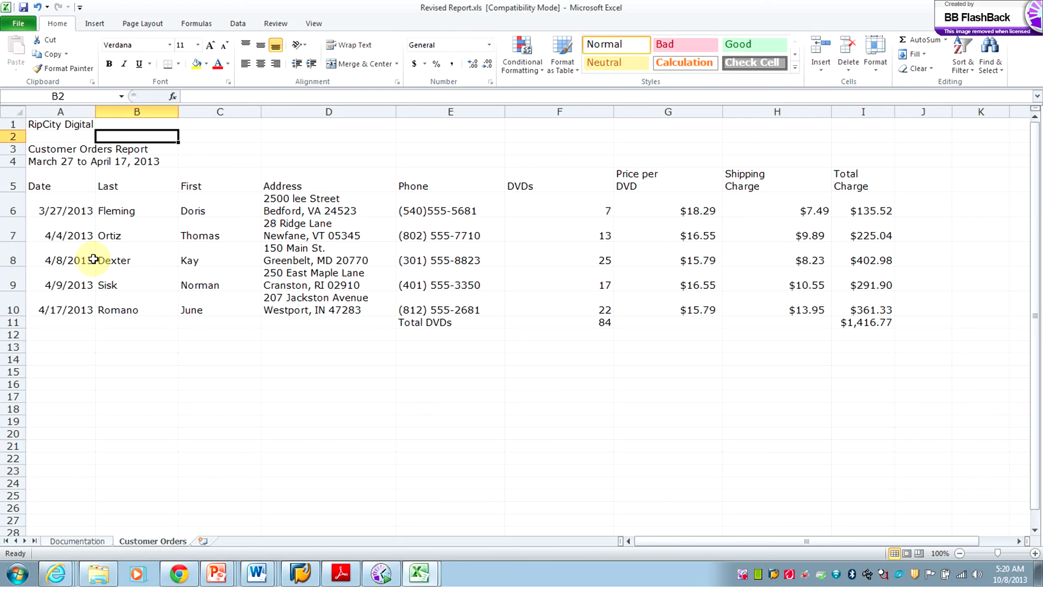
# Step: Delete the entire row 8 containing the order dated 4/8/2013
pyautogui.click(15, 258)
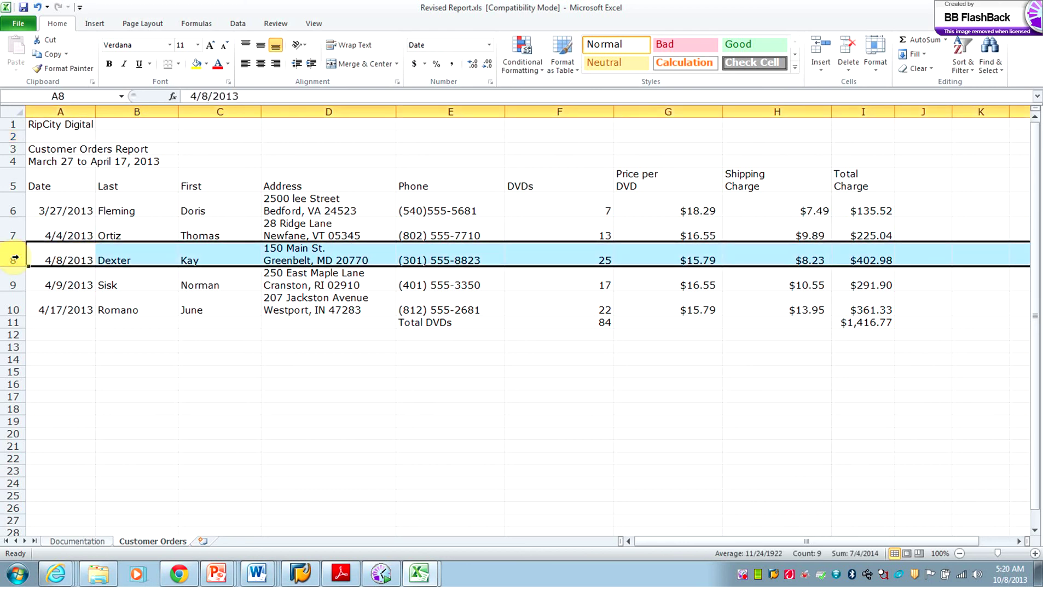
pyautogui.rightClick(15, 257)
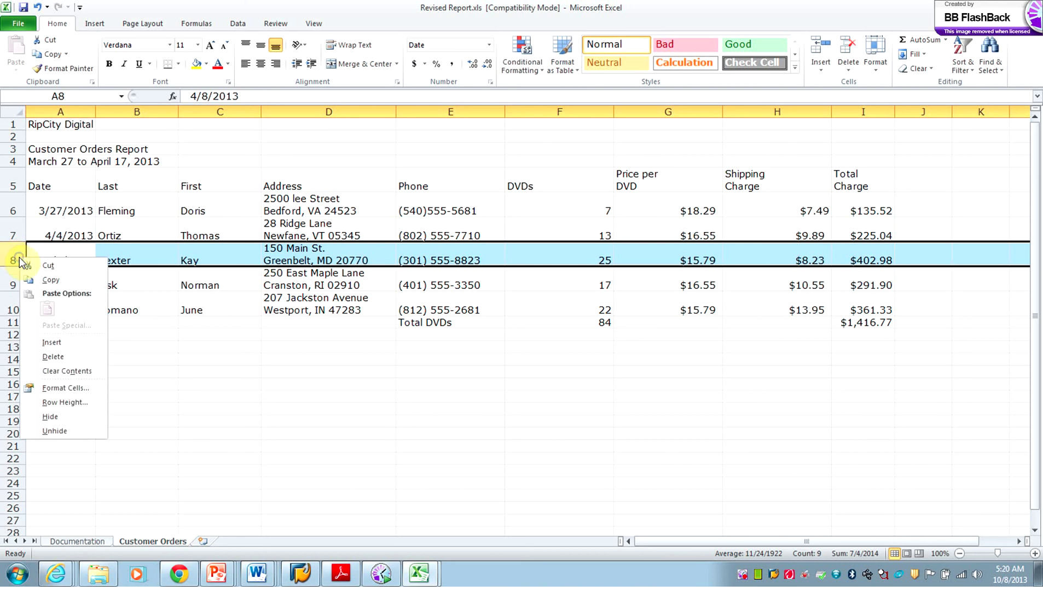
pyautogui.click(59, 356)
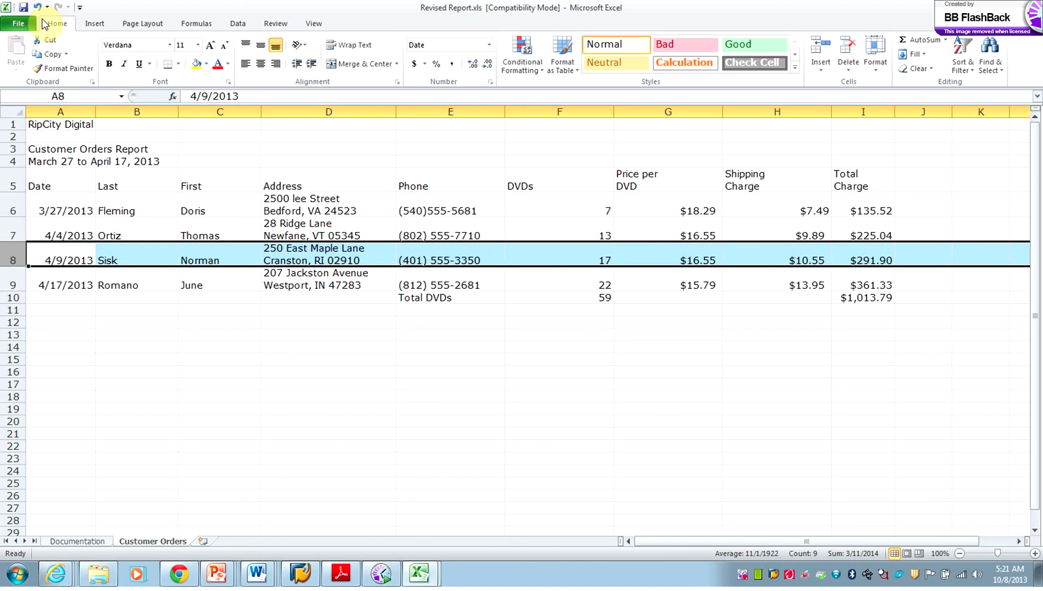
# Step: Start a new order in row 10 with 4/22/2-13 in the Date column and the customer's full name in the Last column
pyautogui.click(69, 295)
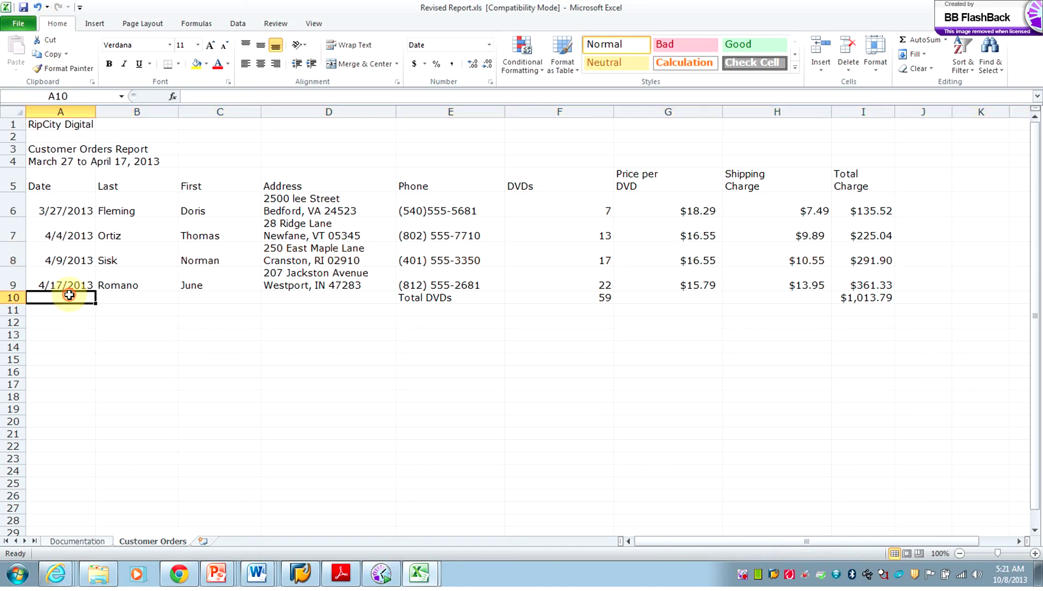
pyautogui.write('4')
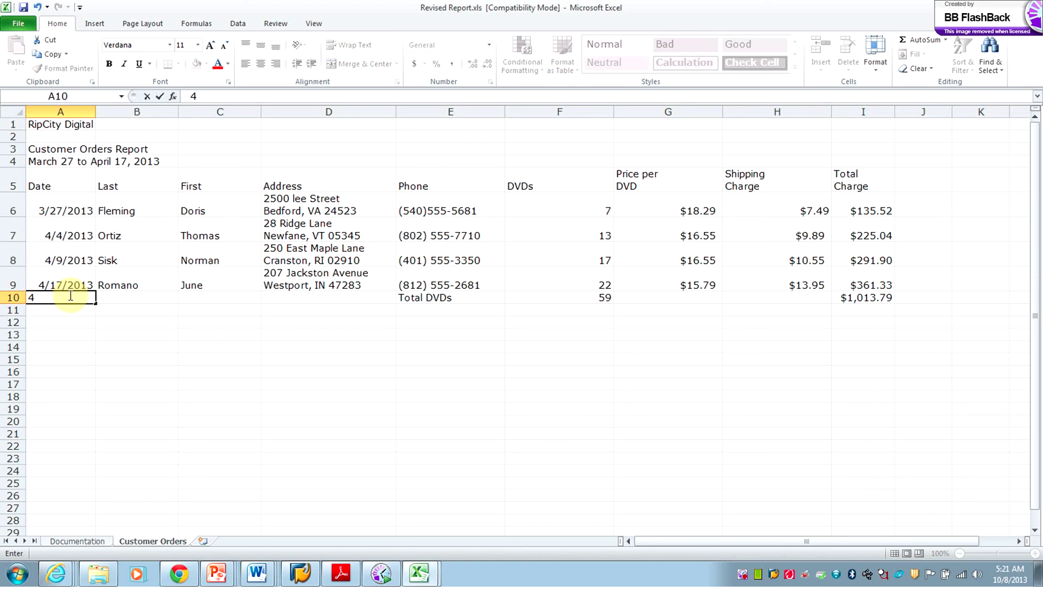
pyautogui.write('/22/2-13')
pyautogui.press('Tab')
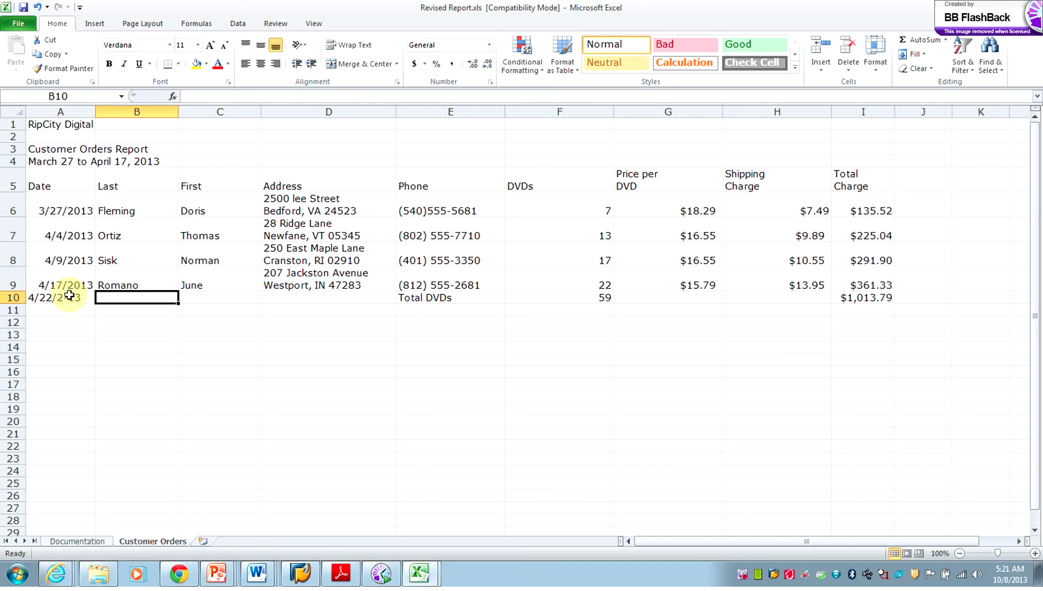
pyautogui.write('Patr')
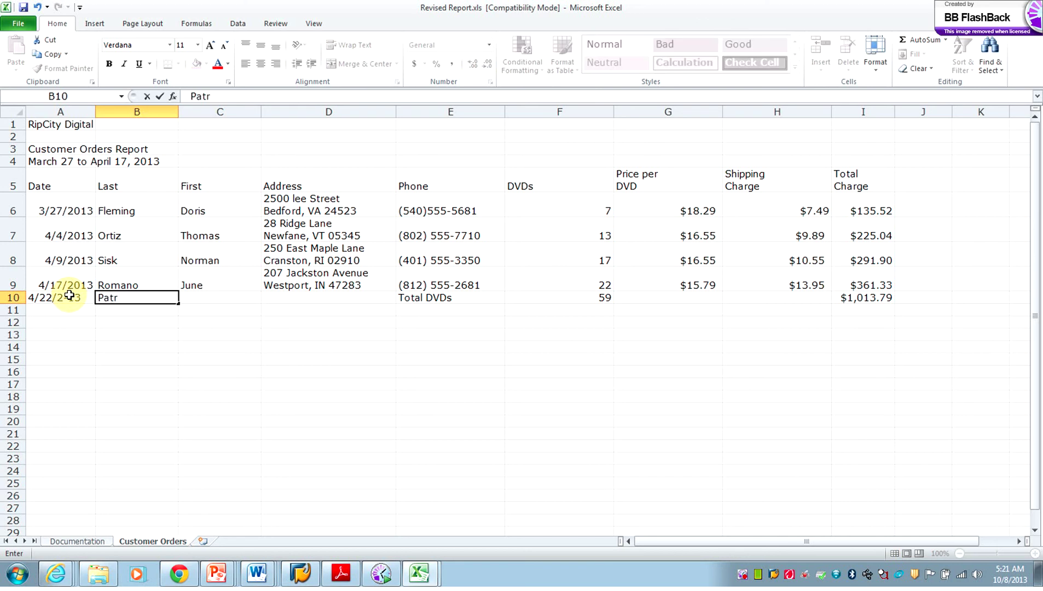
pyautogui.write('ick Crawford')
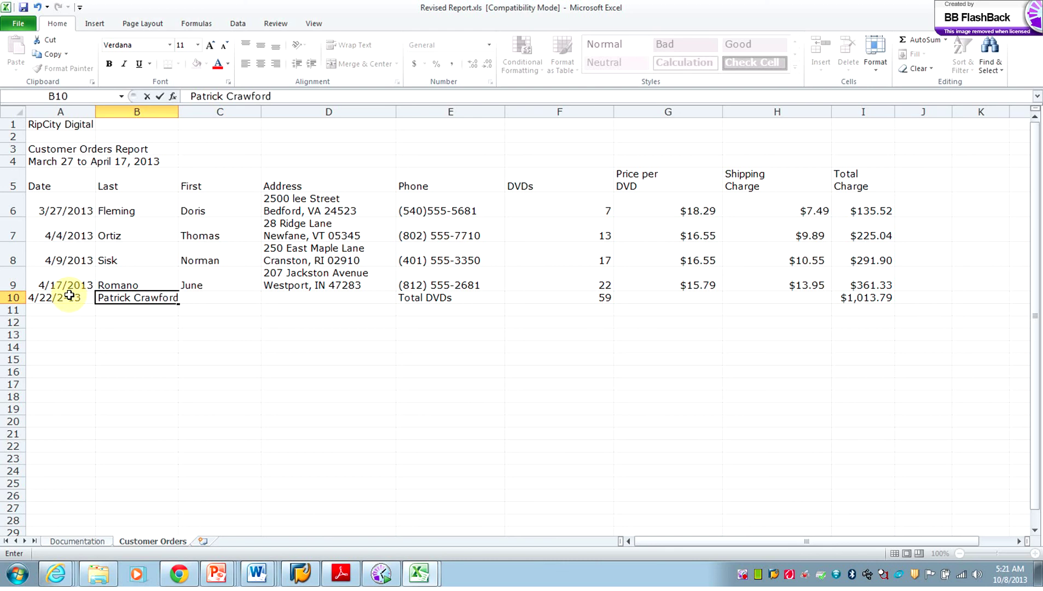
pyautogui.press('Tab')
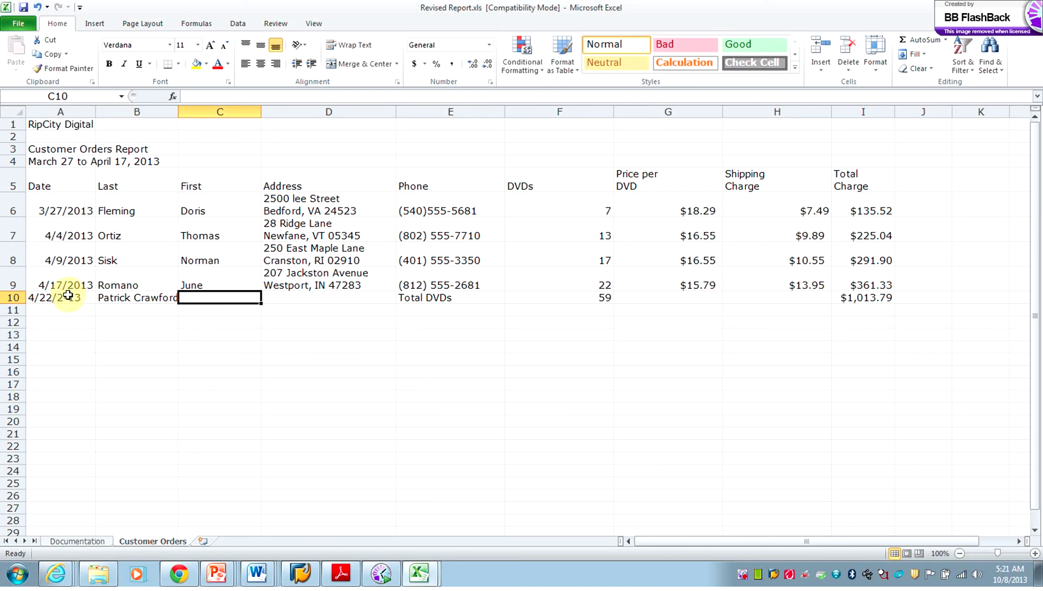
# Step: Move the customer's first name from B10 into C10, leaving only the last name in B10
pyautogui.click(130, 299)
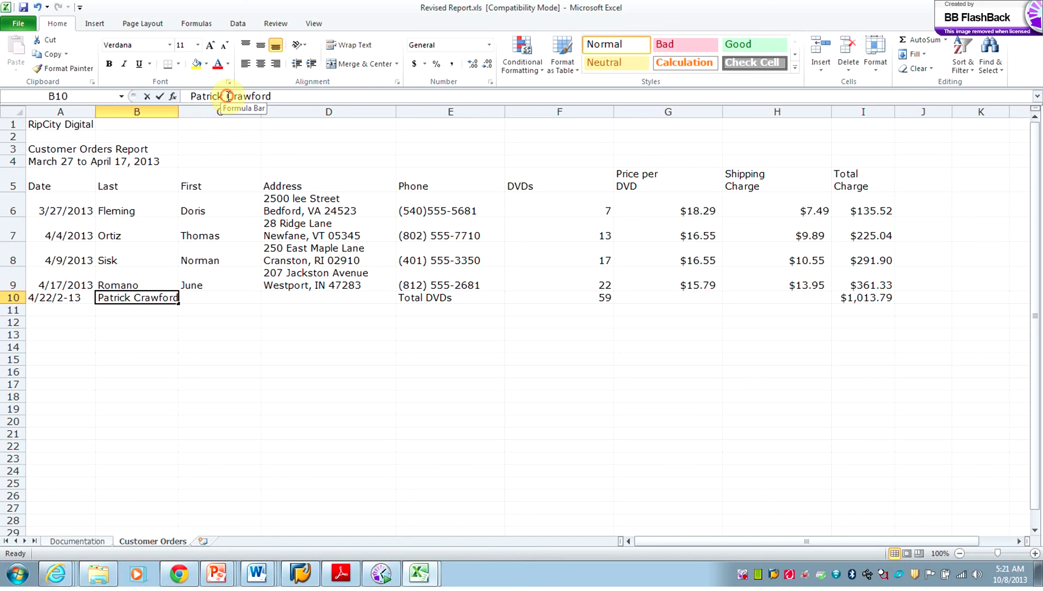
pyautogui.moveTo(226, 96); pyautogui.dragTo(186, 99)
pyautogui.hotkey('ctrl', 'c')
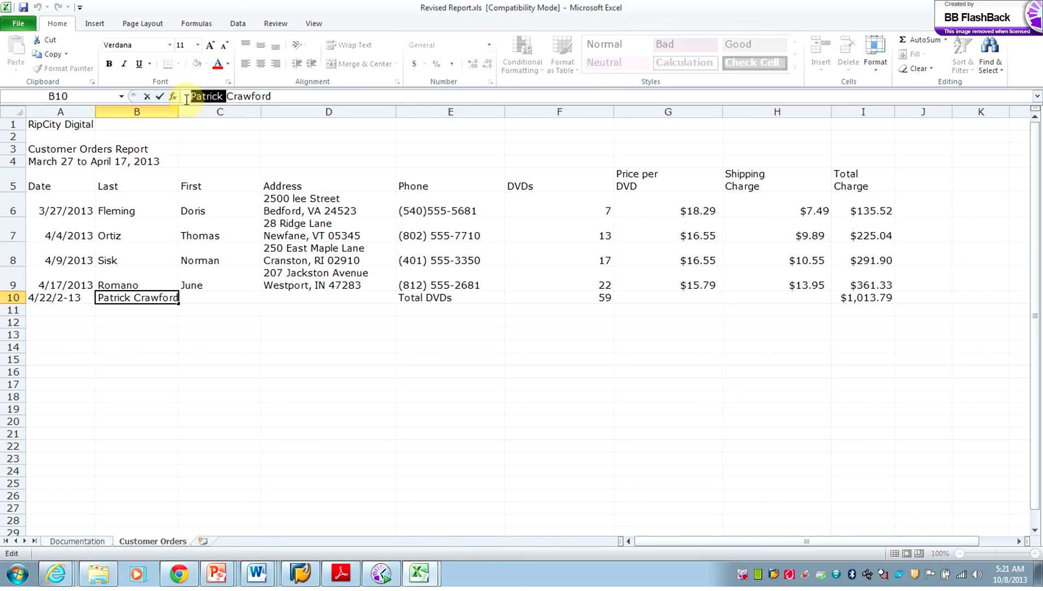
pyautogui.press('Delete')
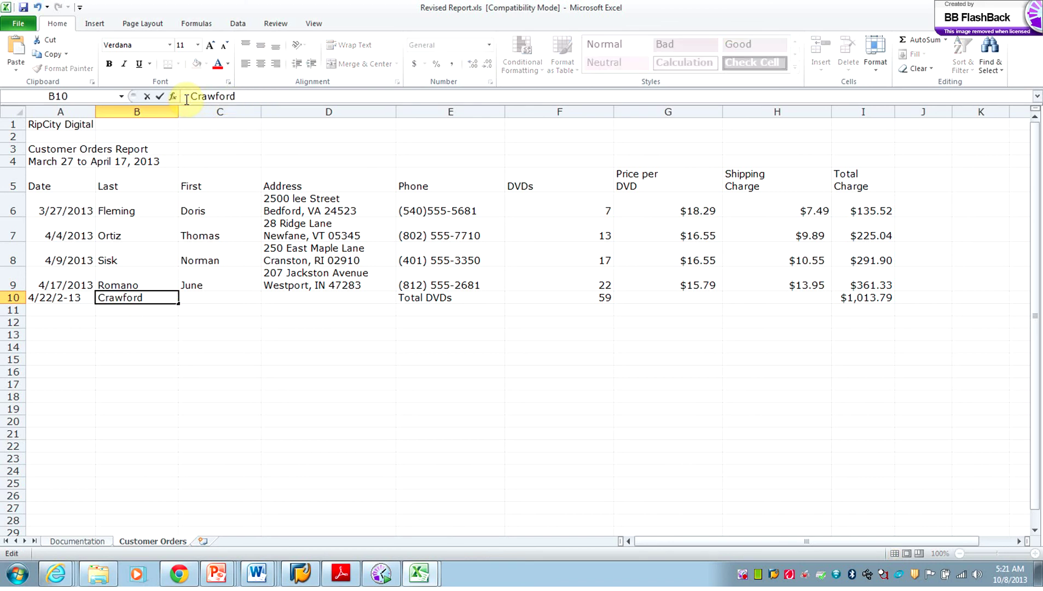
pyautogui.click(200, 298)
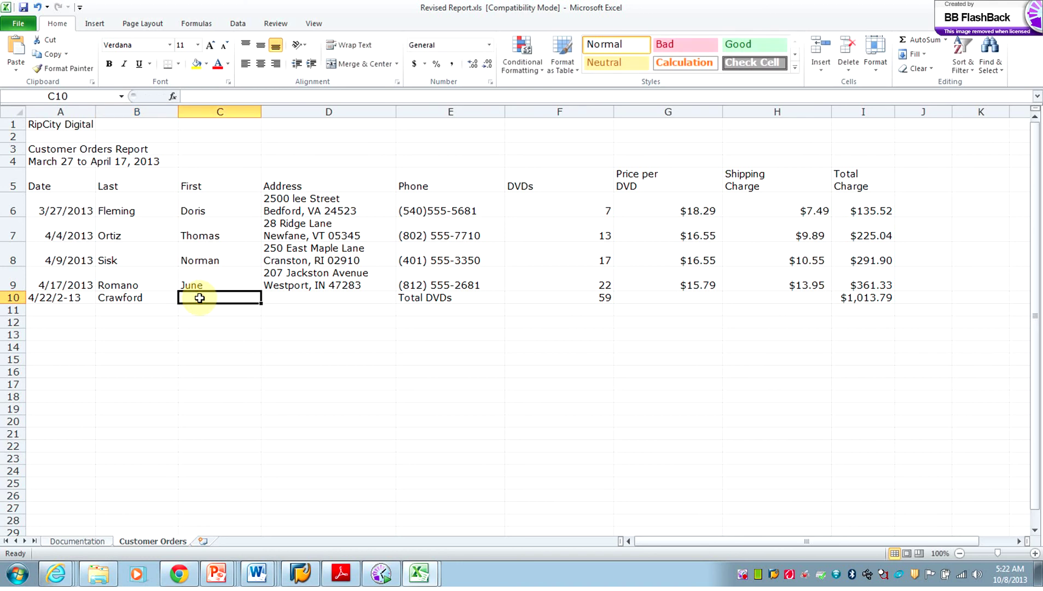
pyautogui.hotkey('ctrl', 'v')
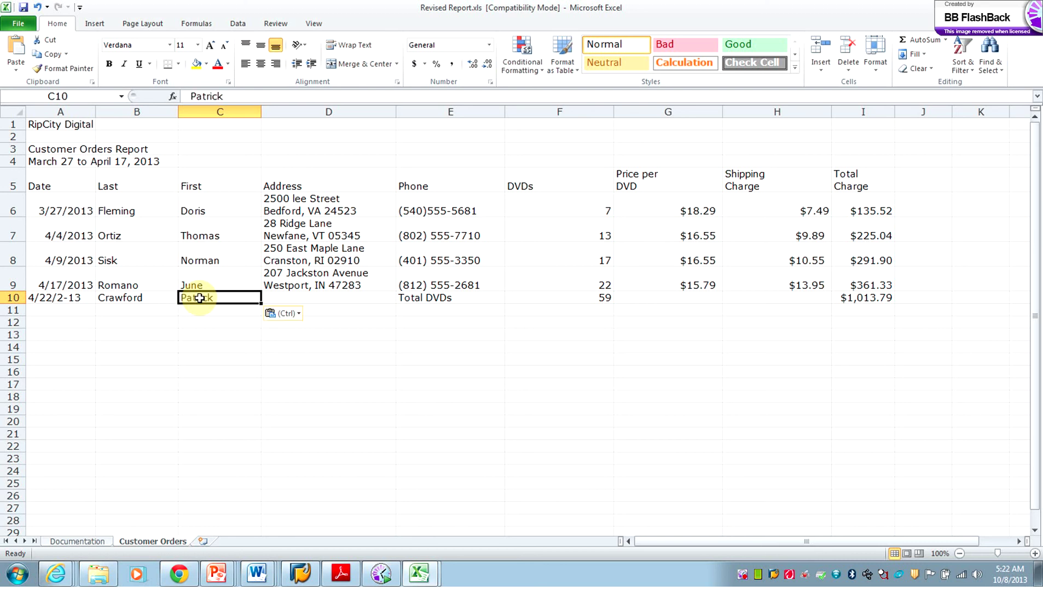
# Step: Move the totals in E10:I10 down one row into E11:I11
pyautogui.click(302, 299)
pyautogui.moveTo(413, 297); pyautogui.dragTo(859, 296)
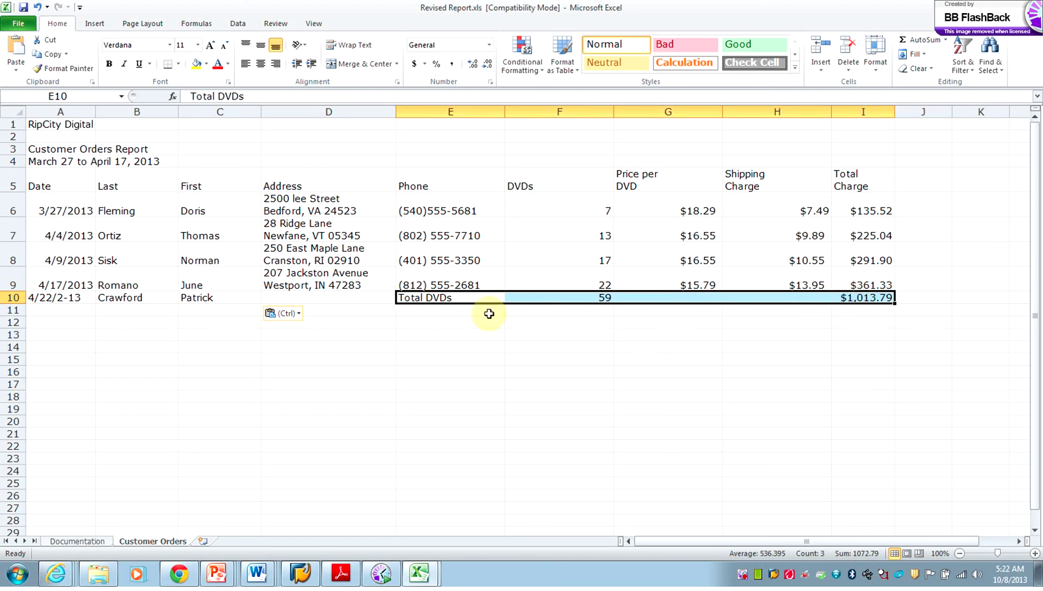
pyautogui.moveTo(491, 305); pyautogui.dragTo(491, 309)
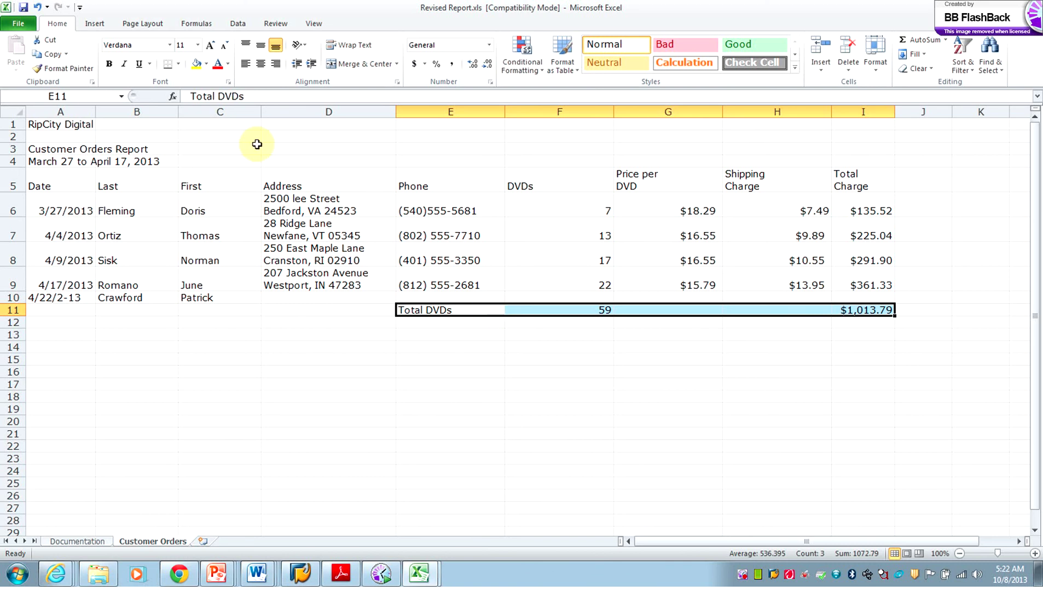
pyautogui.click(38, 8)
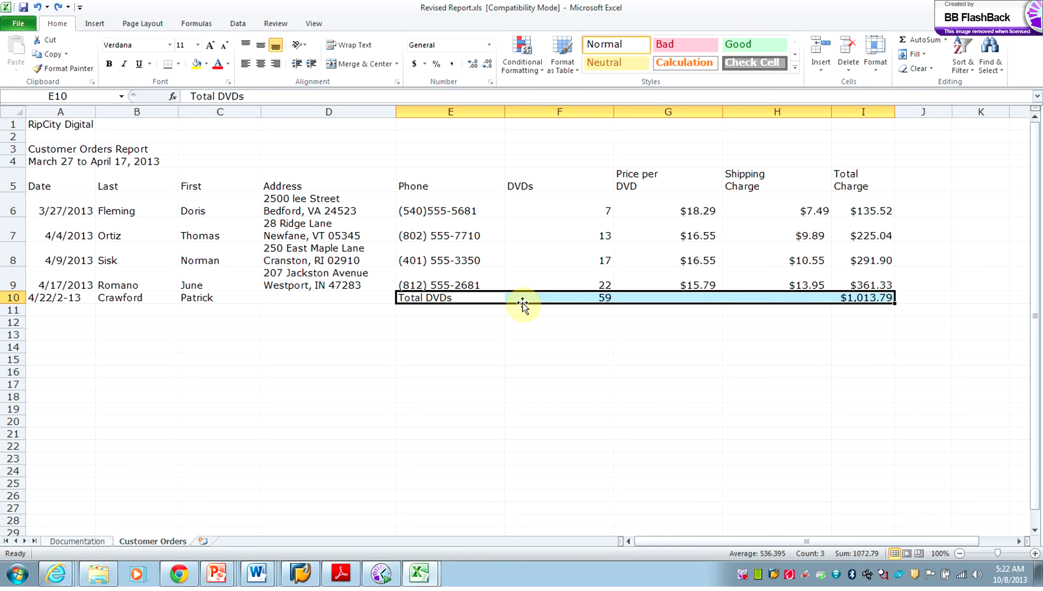
pyautogui.moveTo(523, 304); pyautogui.dragTo(523, 310)
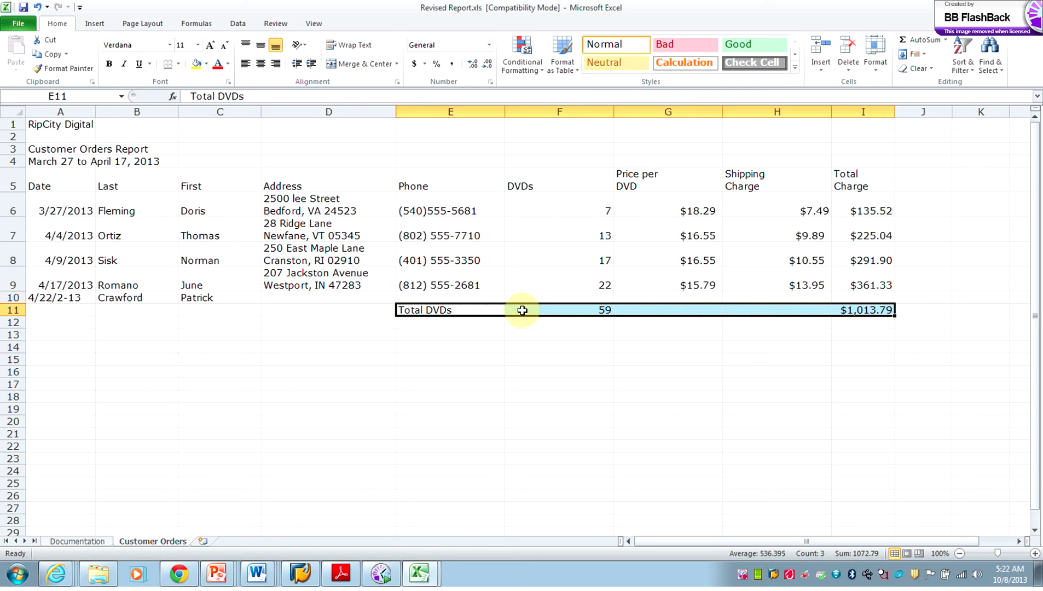
# Step: Enter the customer's postal address in D10, with the street on one line and the city, state and ZIP code on a second line
pyautogui.click(304, 299)
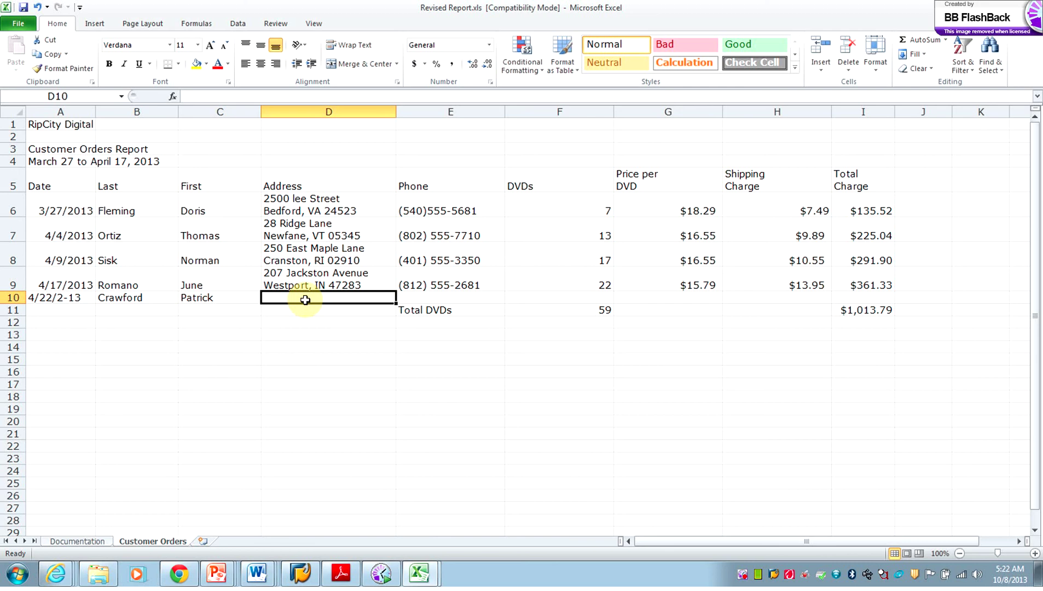
pyautogui.write('200 Valle')
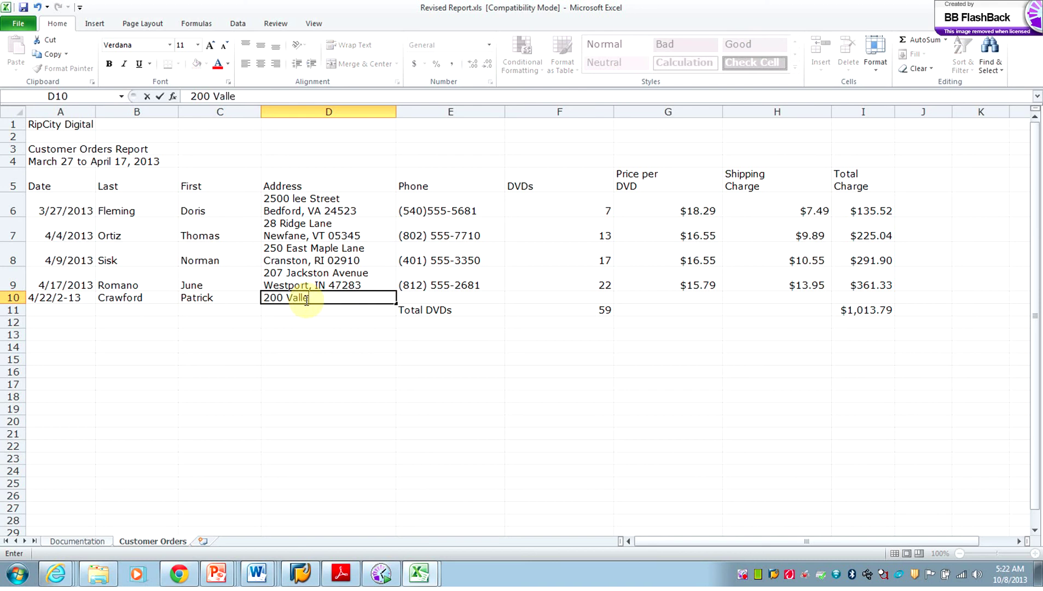
pyautogui.write('y View Road')
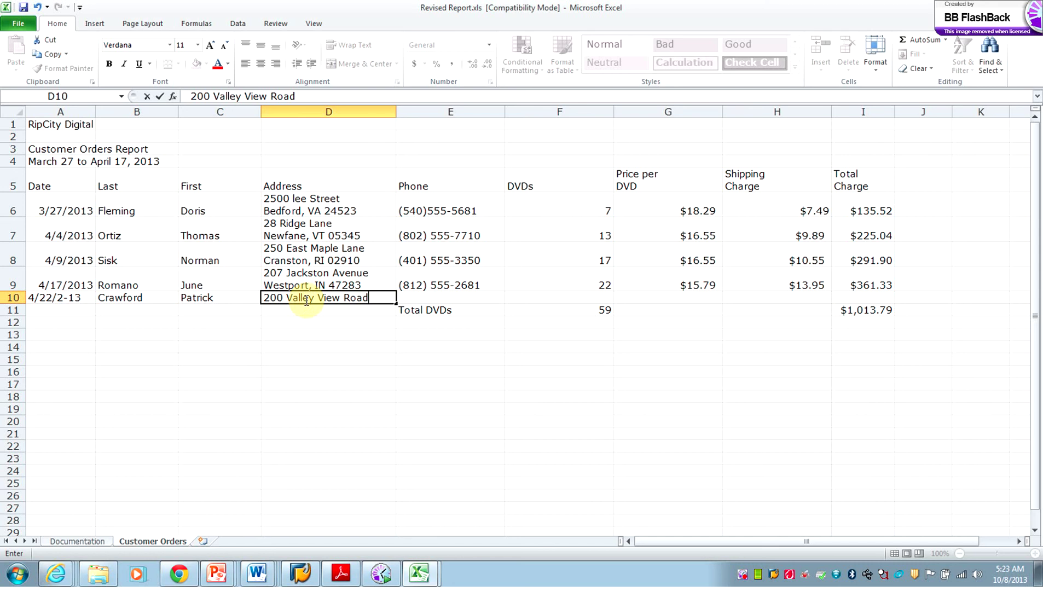
pyautogui.hotkey('alt', 'Return')
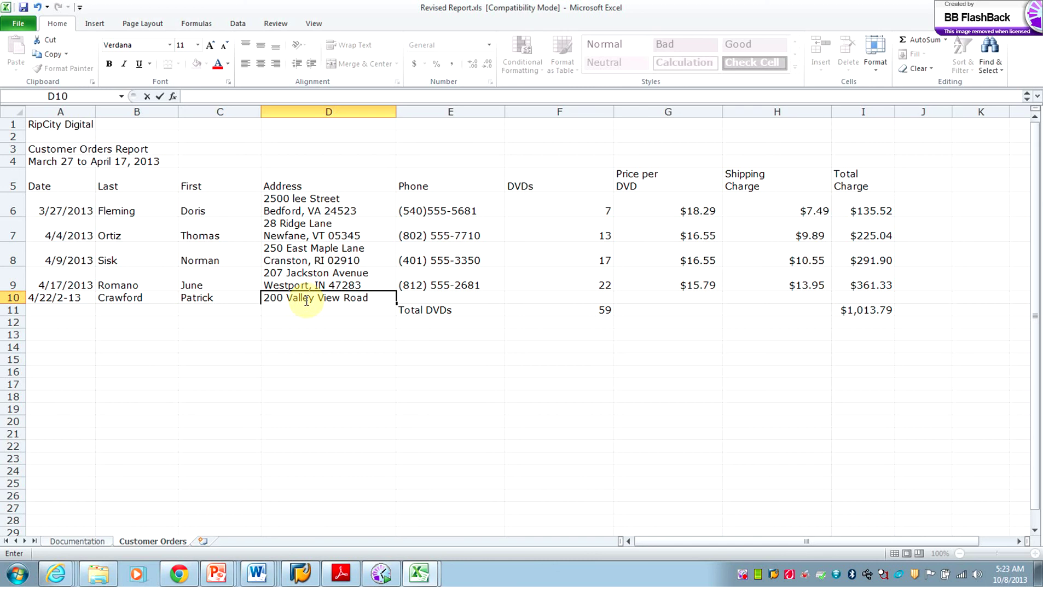
pyautogui.write('ga')
pyautogui.press('BackSpace')
pyautogui.write('GA')
pyautogui.press('BackSpace')
pyautogui.press('BackSpace')
pyautogui.write('Rome, GA')
pyautogui.write('3')
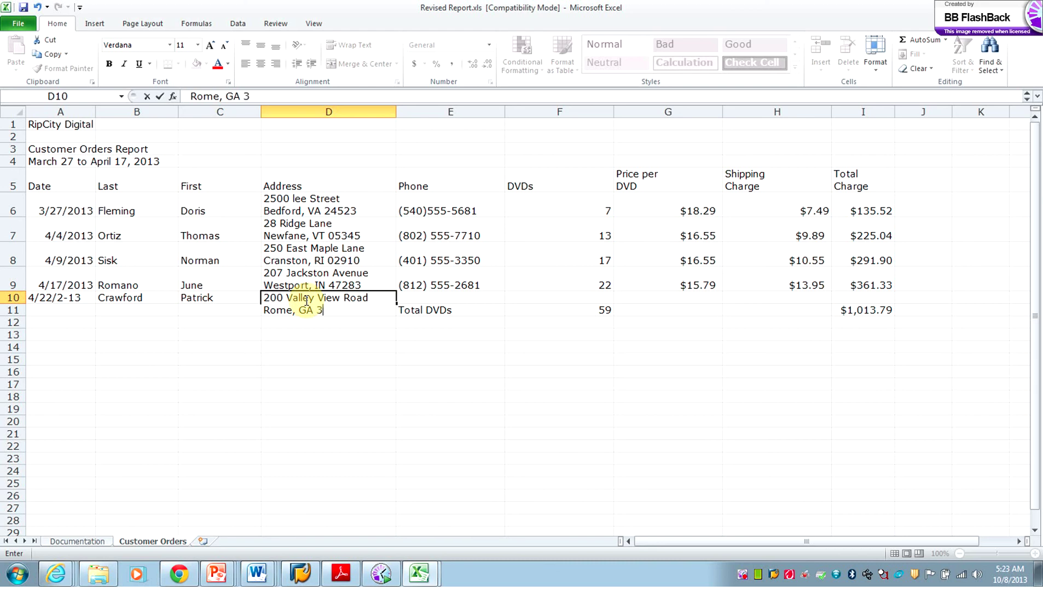
pyautogui.write('0161')
pyautogui.press('Tab')
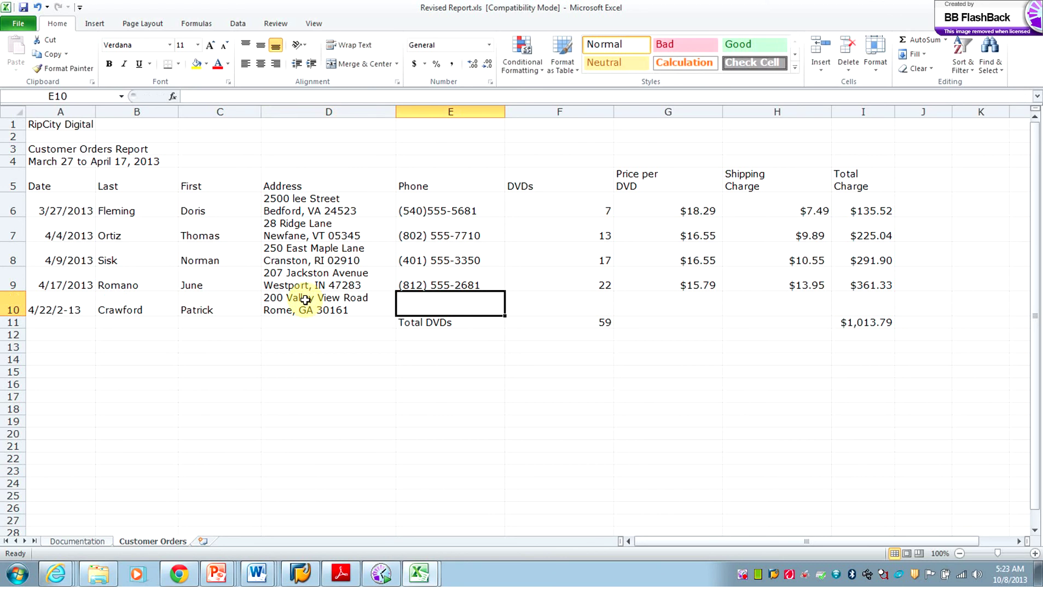
# Step: Enter the customer's phone number in E10 and a DVD quantity of 14 in F10
pyautogui.write('(7')
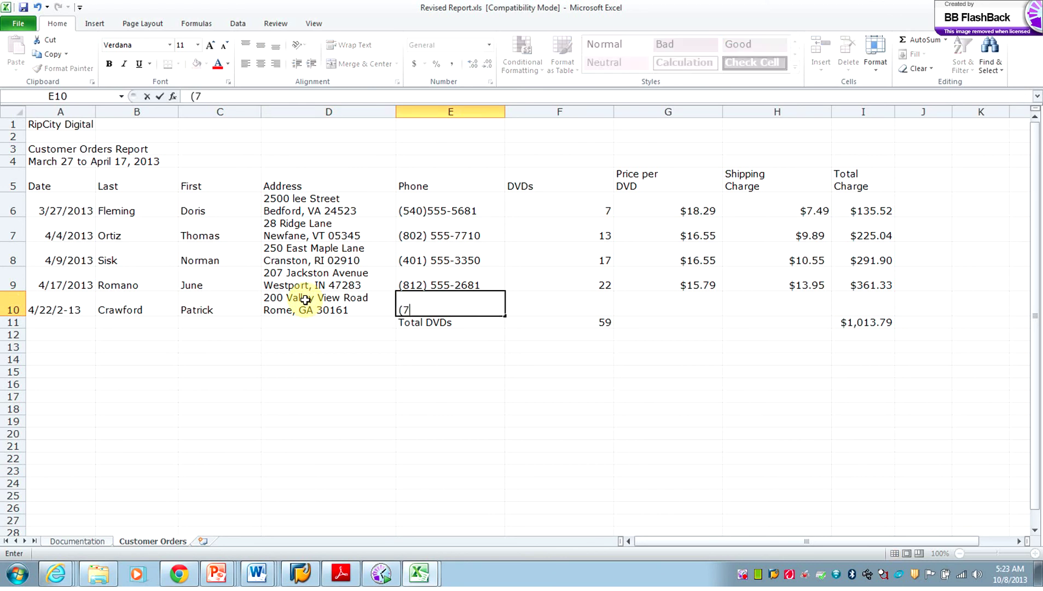
pyautogui.write('06) 555-0998')
pyautogui.press('Tab')
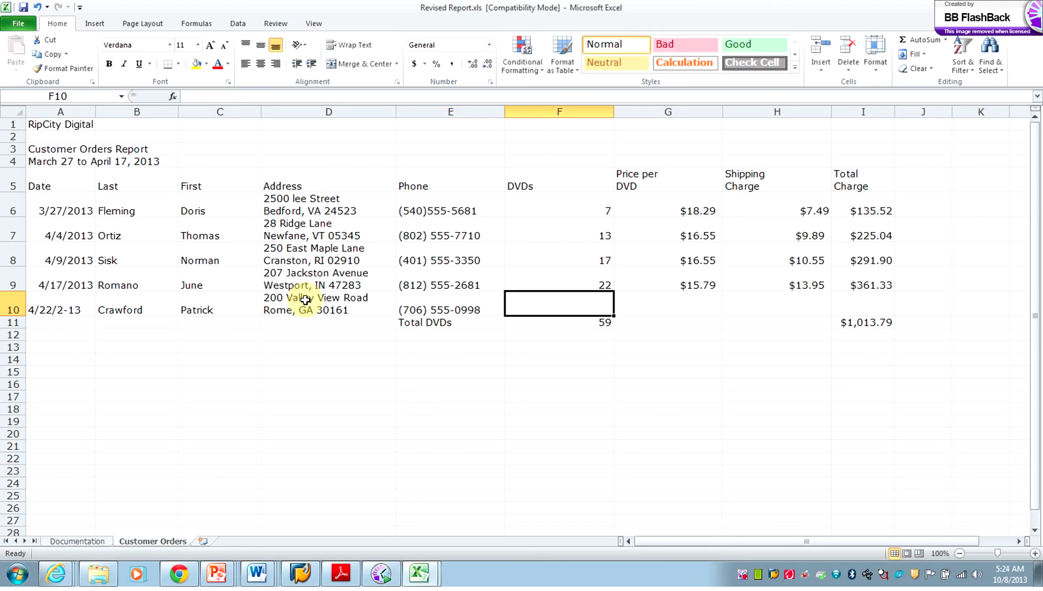
pyautogui.write('14')
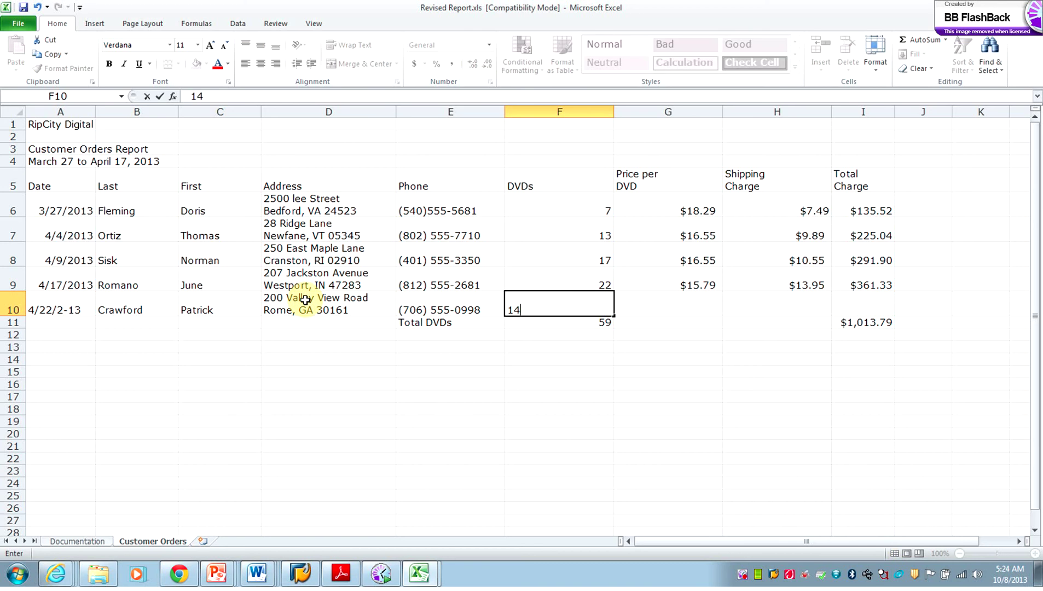
pyautogui.press('Tab')
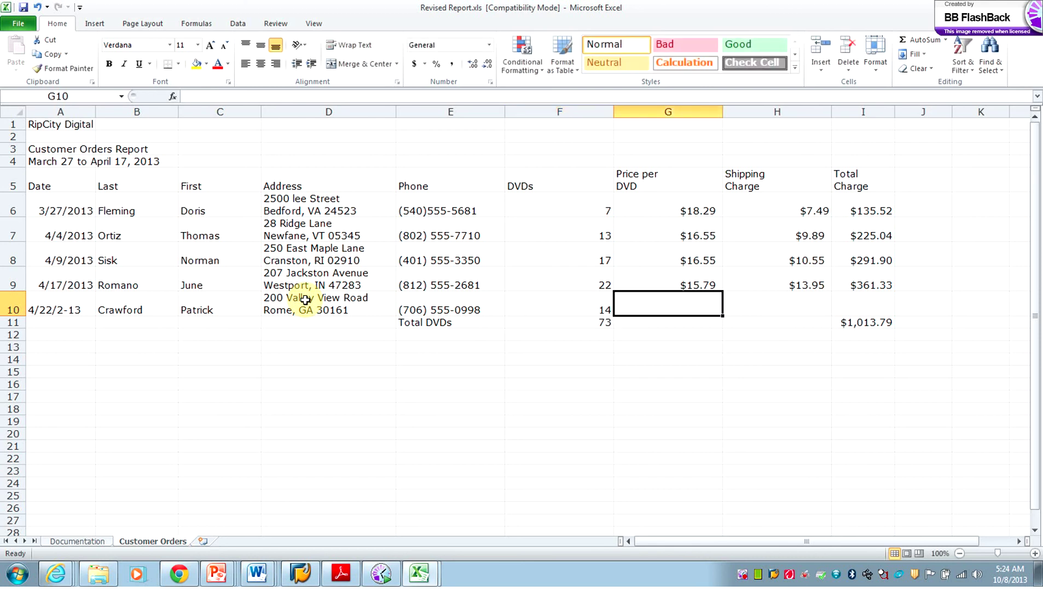
# Step: Enter a price per DVD of 16.55 and a shipping charge of 12.45 in row 10, and check the DVD total's formula
pyautogui.write('16.55')
pyautogui.press('Tab')
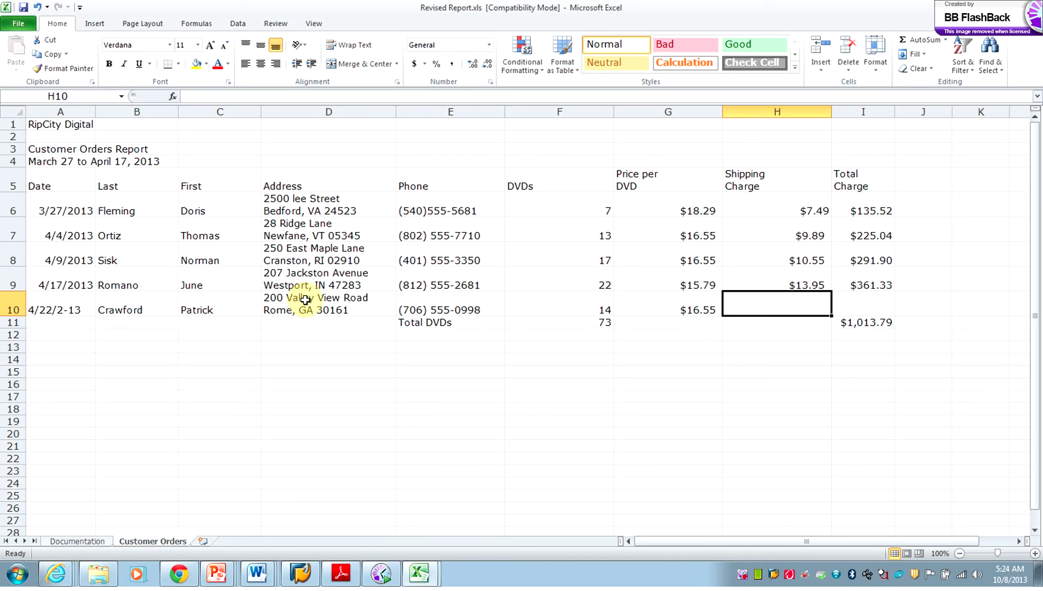
pyautogui.write('12.')
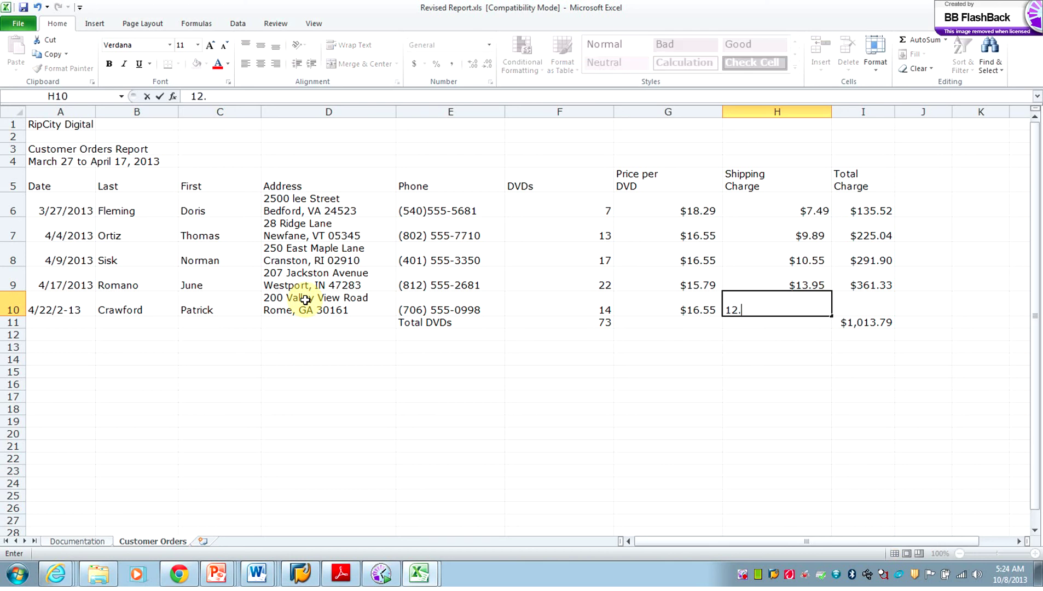
pyautogui.write('45')
pyautogui.press('Tab')
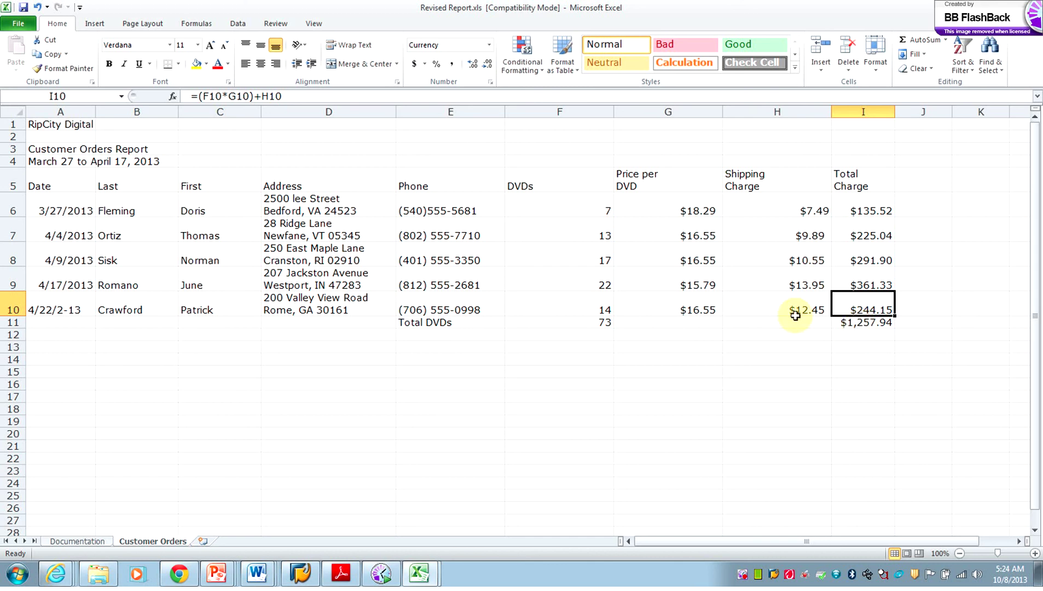
pyautogui.click(606, 325)
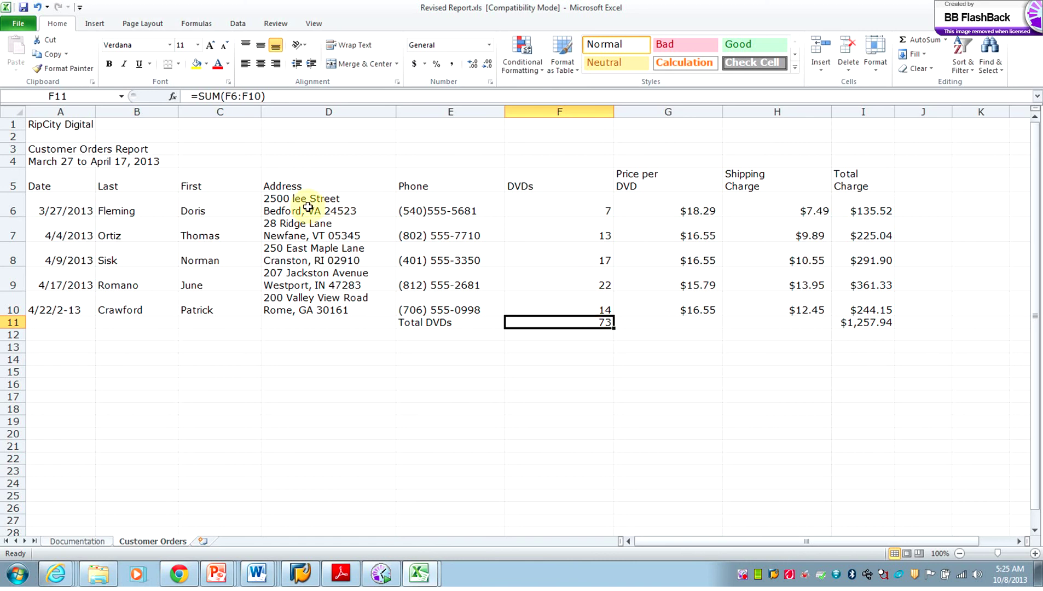
# Step: Change the report period in A4 to March 27 to April 22, 2013, and save the workbook
pyautogui.click(126, 162)
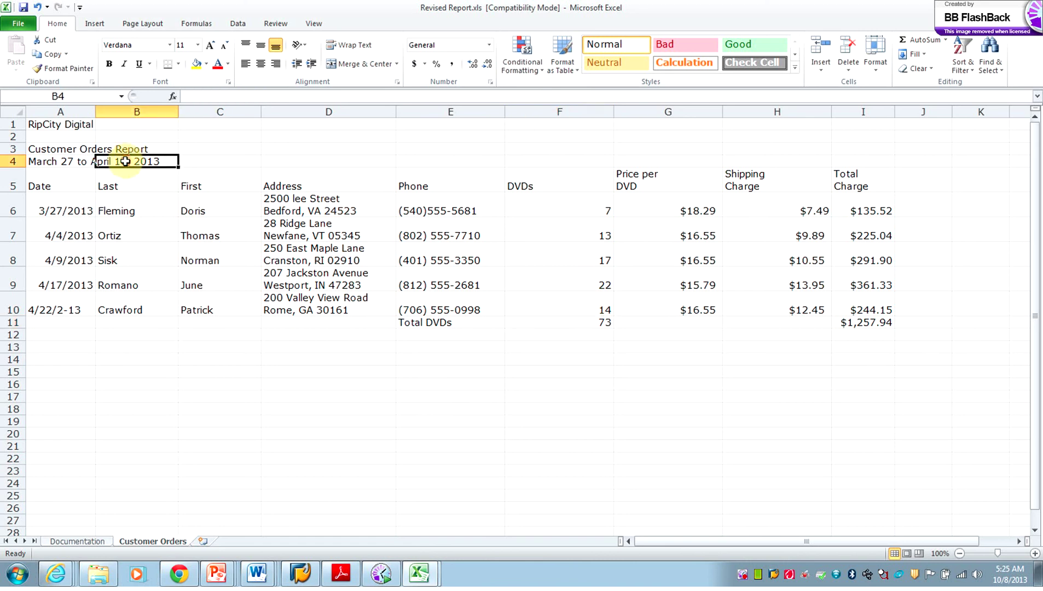
pyautogui.click(45, 161)
pyautogui.doubleClick(289, 97)
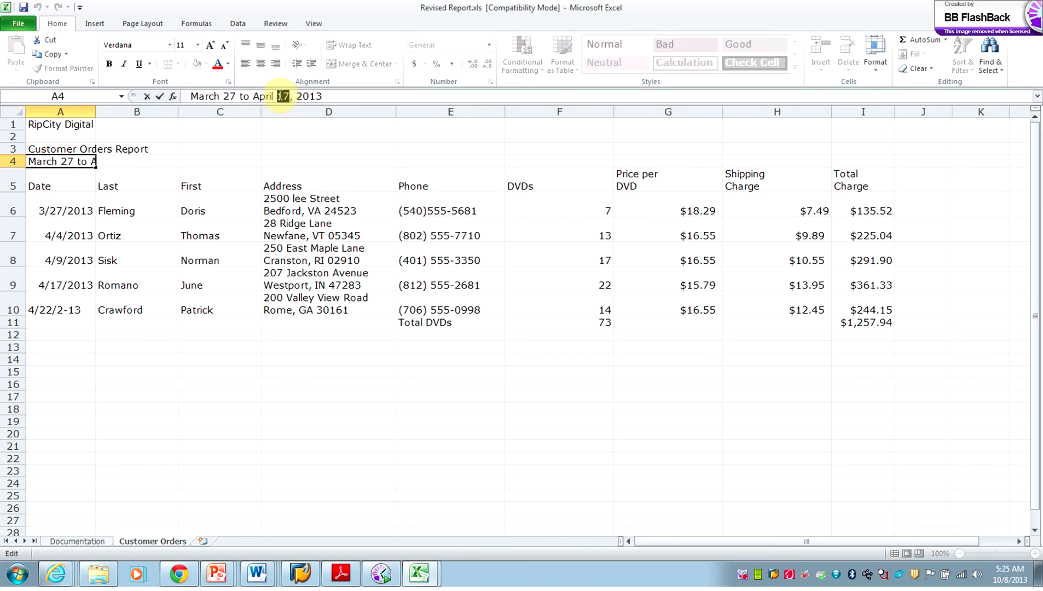
pyautogui.write('22')
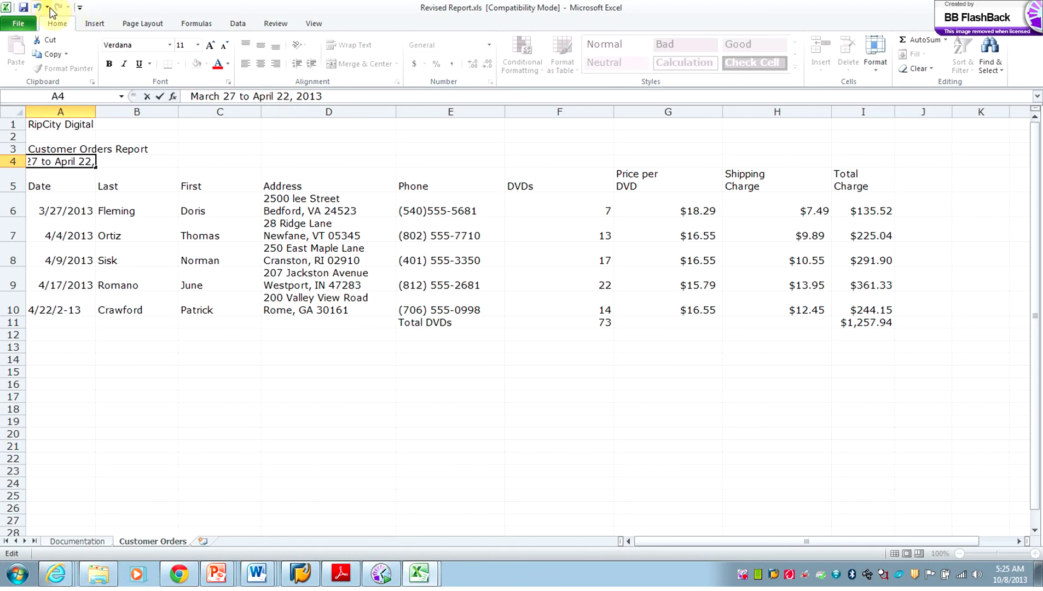
pyautogui.click(23, 8)
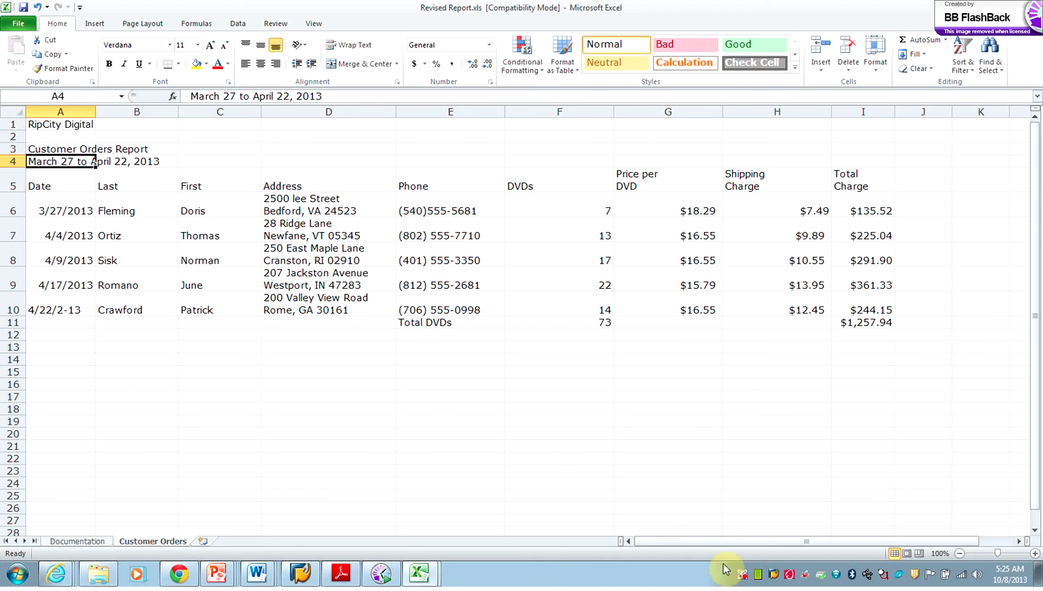
pyautogui.click(741, 576)
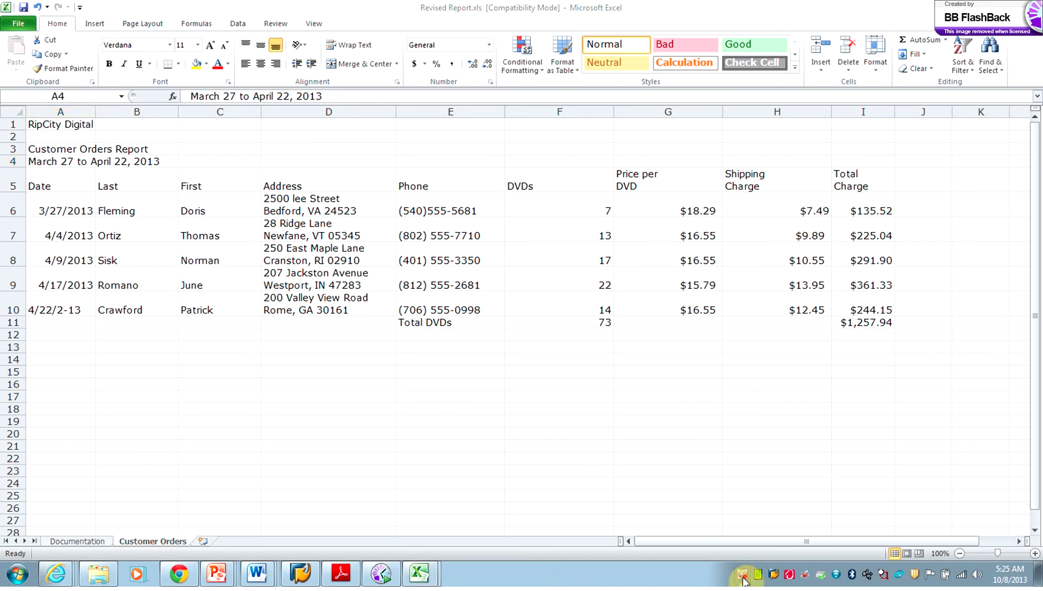